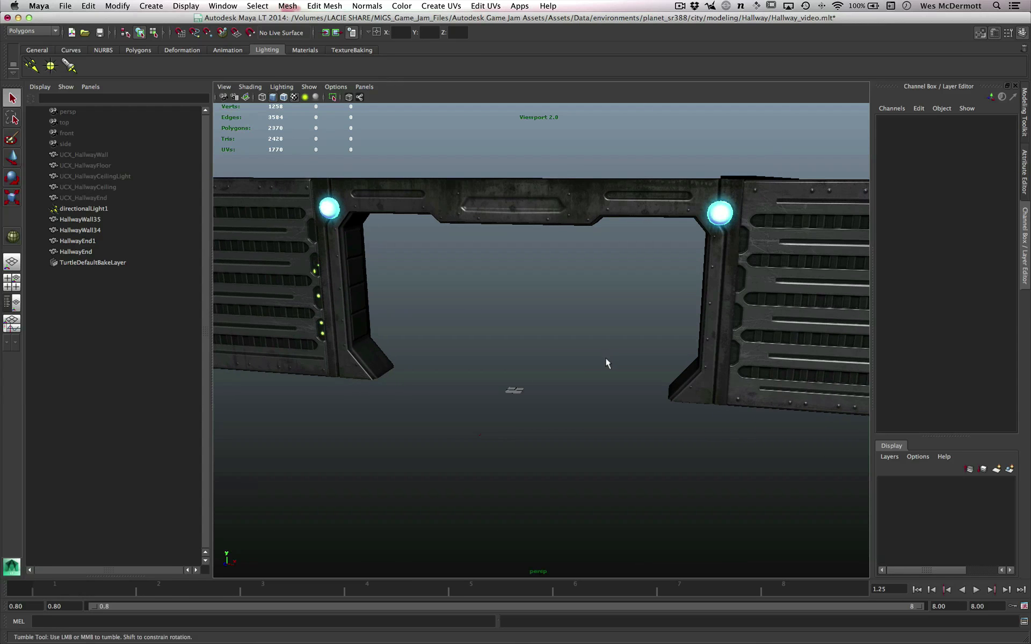
- Open the preferences, review the general application settings and the polygon display settings, and save
scroll(578, 362, "up", 1)
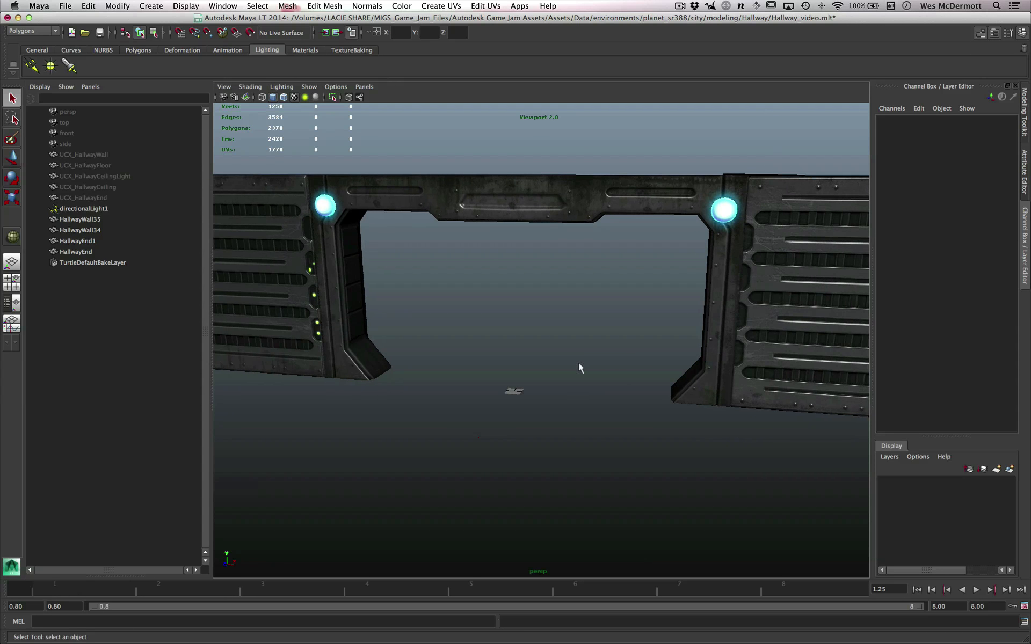
key("space")
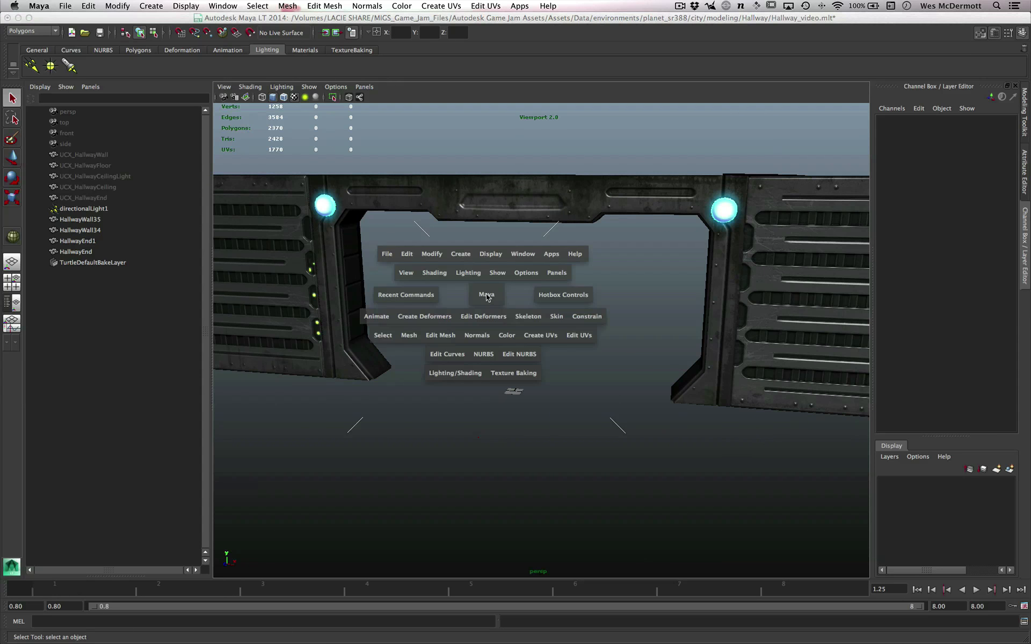
left_click(519, 255)
mouse_move(547, 313)
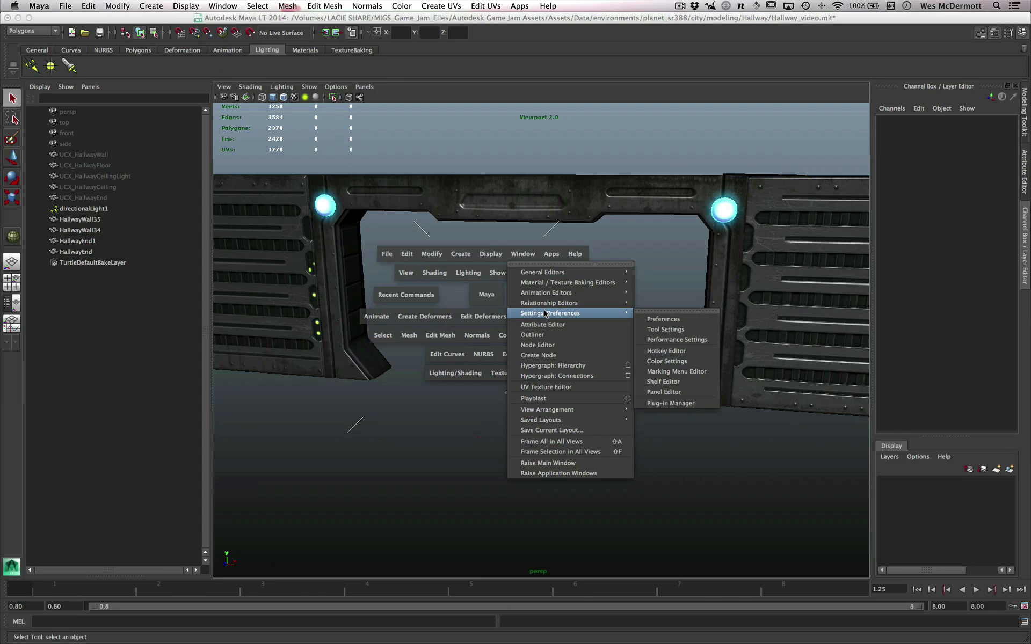
left_click(673, 321)
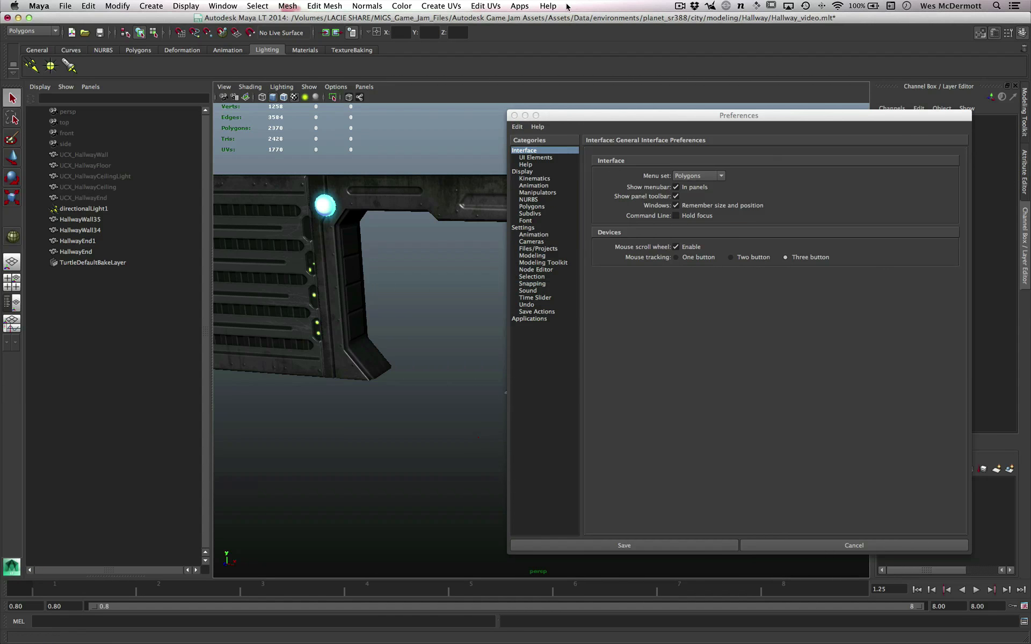
left_click(523, 228)
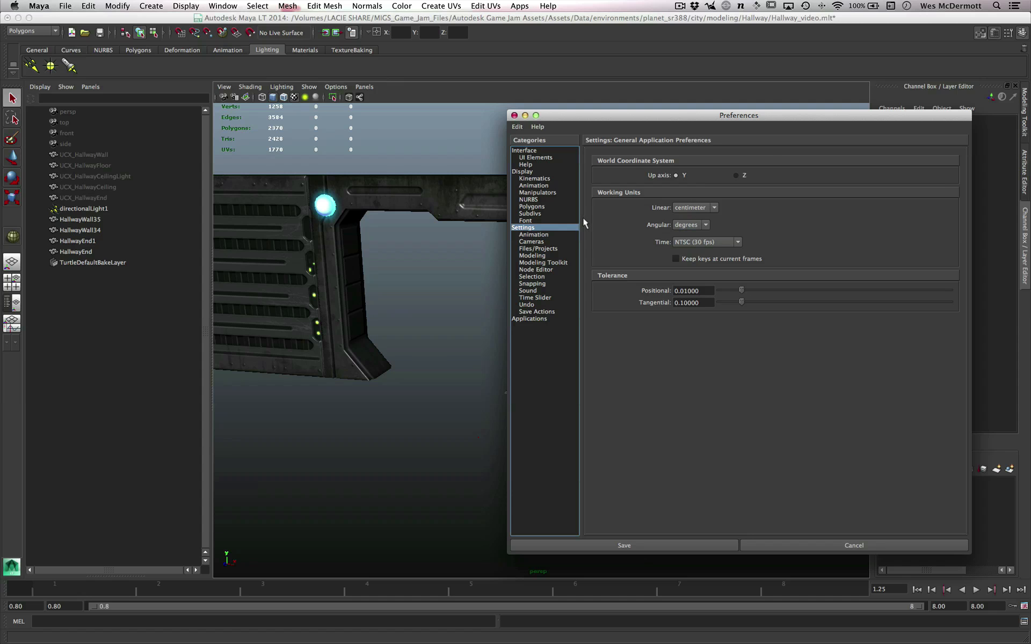
left_click(533, 207)
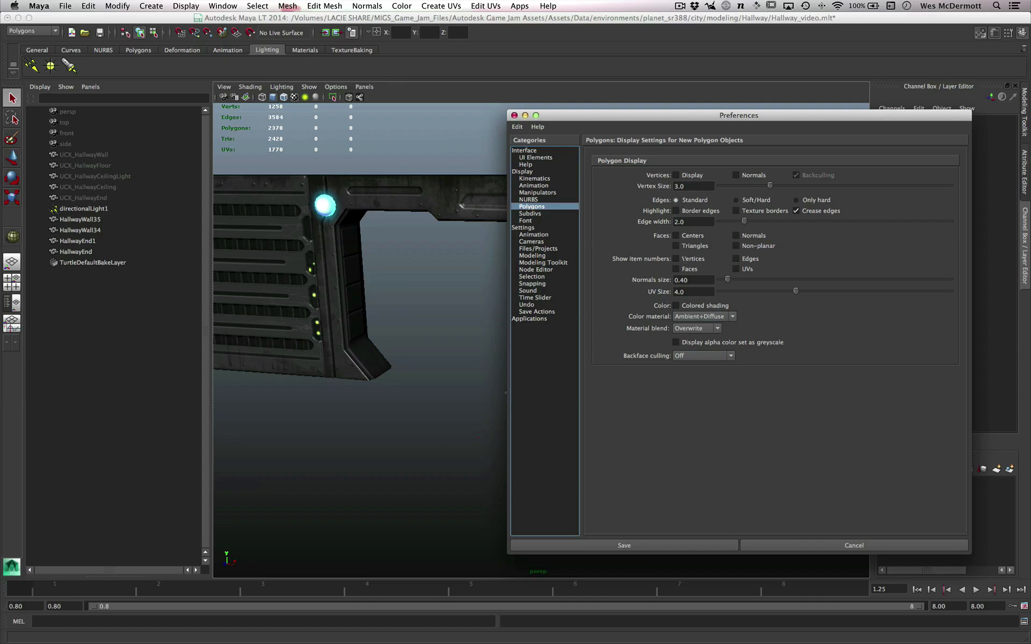
left_click(647, 546)
- Create a large polygon sphere on the grid between the hallway walls and deselect it
scroll(537, 453, "up", 3)
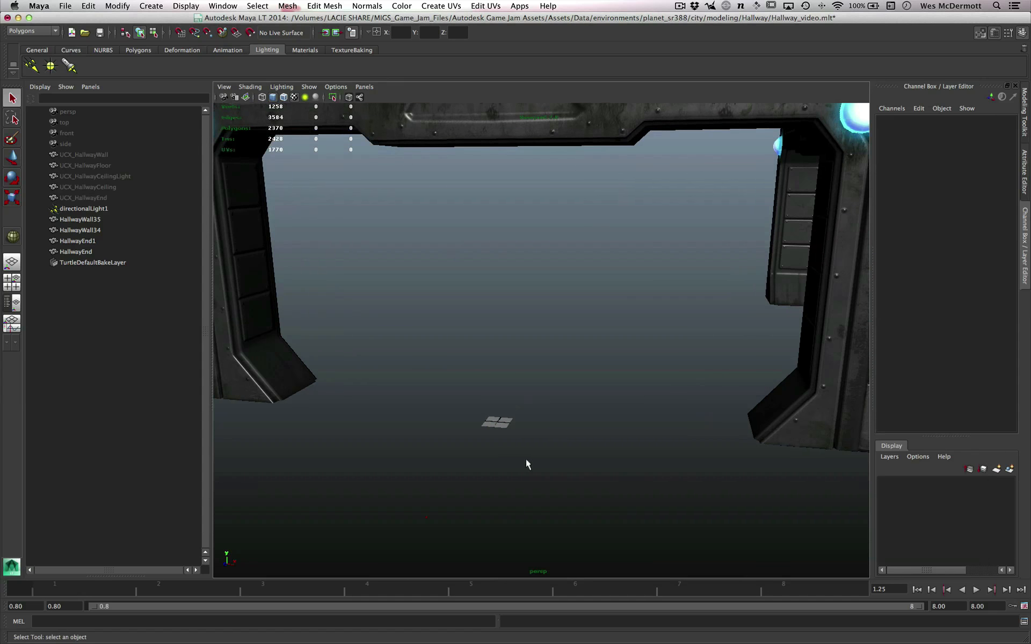
right_click(505, 424, "shift")
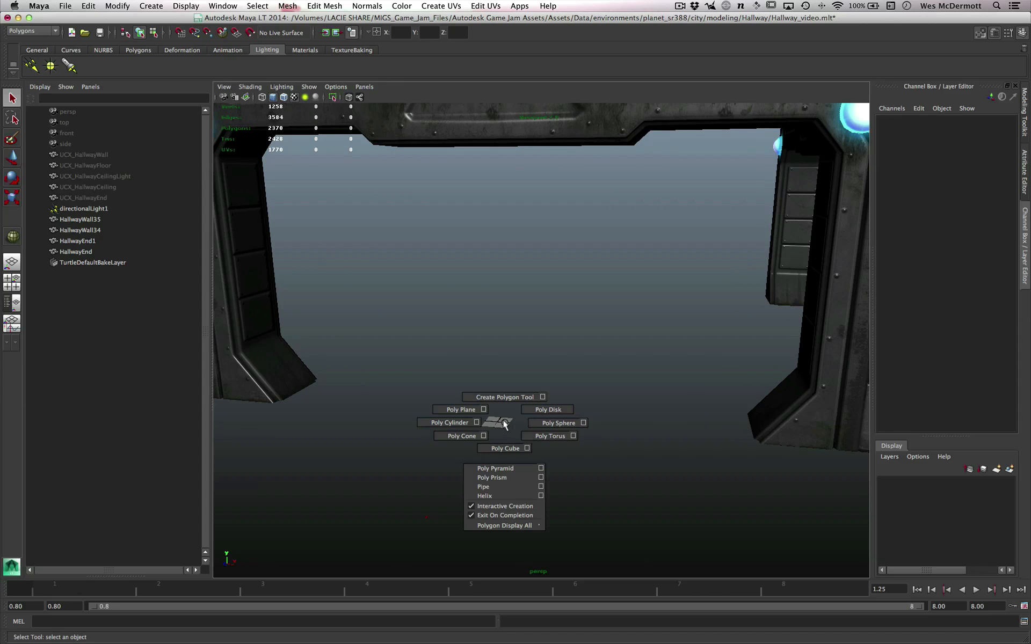
right_click_drag(505, 424, 538, 423, "shift")
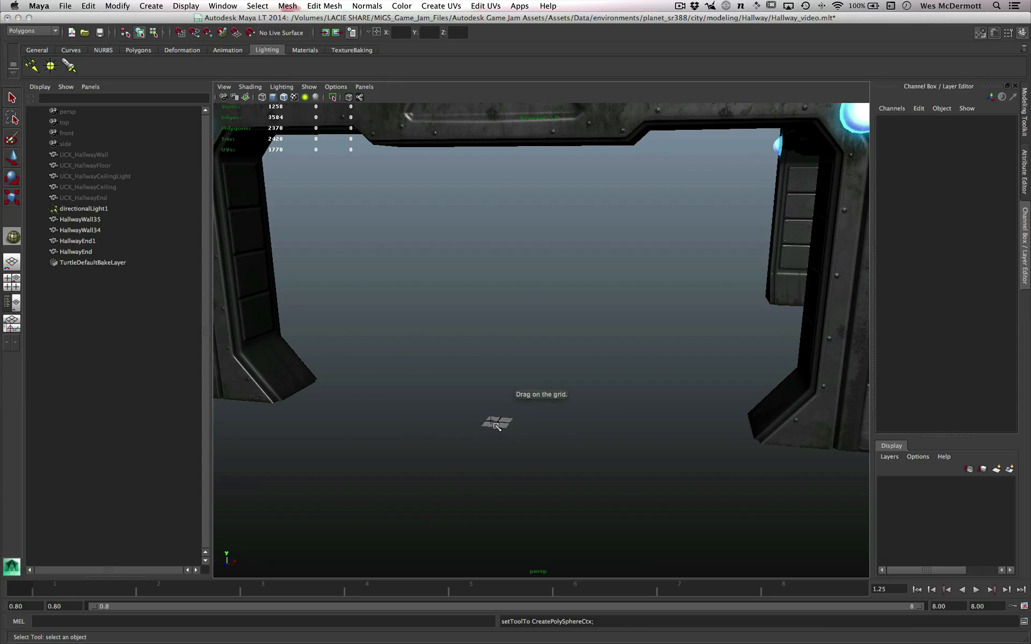
left_click_drag(500, 423, 653, 510)
middle_click_drag(592, 406, 634, 357, "alt")
right_click_drag(634, 357, 642, 381, "alt")
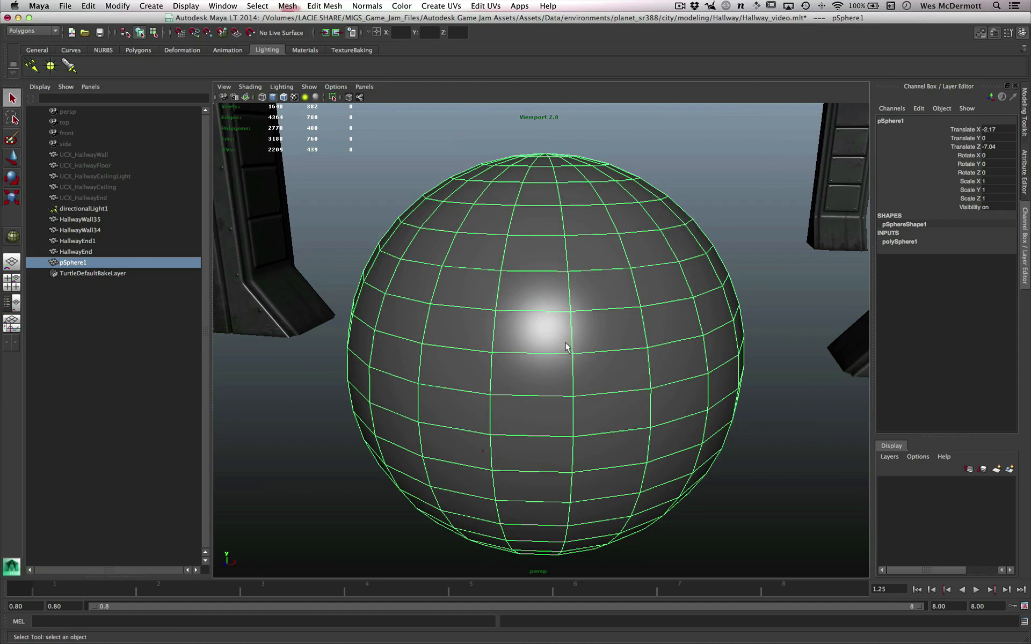
left_click(786, 412)
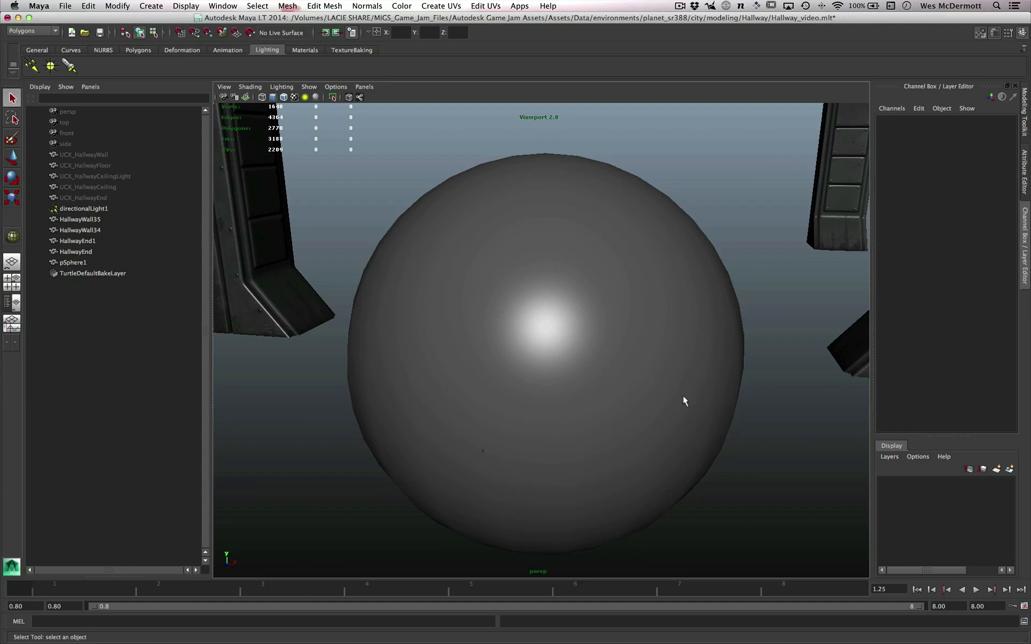
left_click_drag(684, 400, 699, 395, "alt")
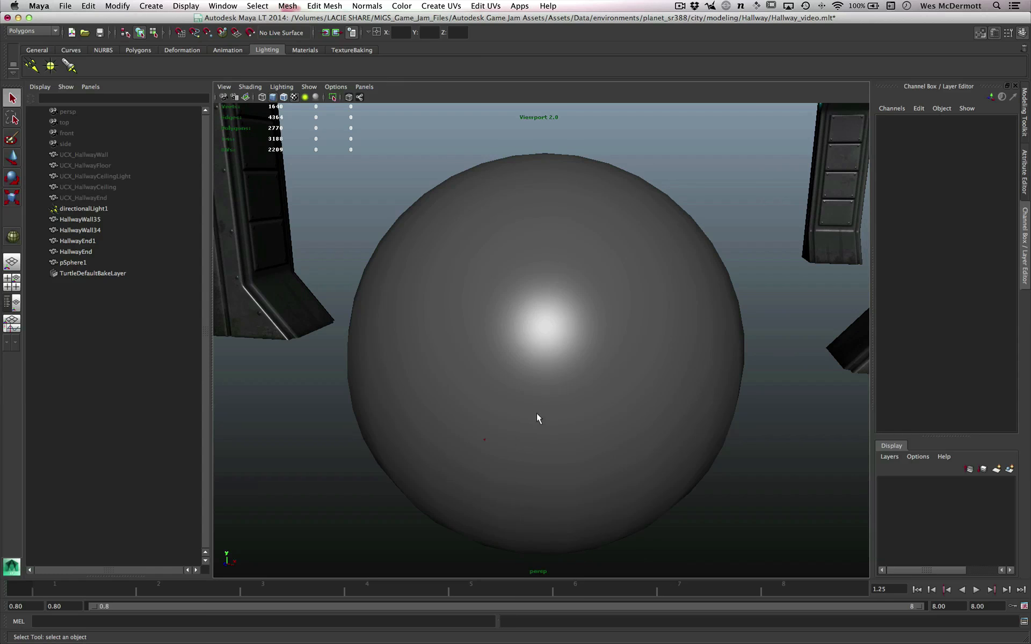
- Select two neighbouring horizontal edge loops around the sphere's middle and apply Harden Edge to them
left_click(614, 358)
left_click_drag(657, 424, 642, 431, "alt")
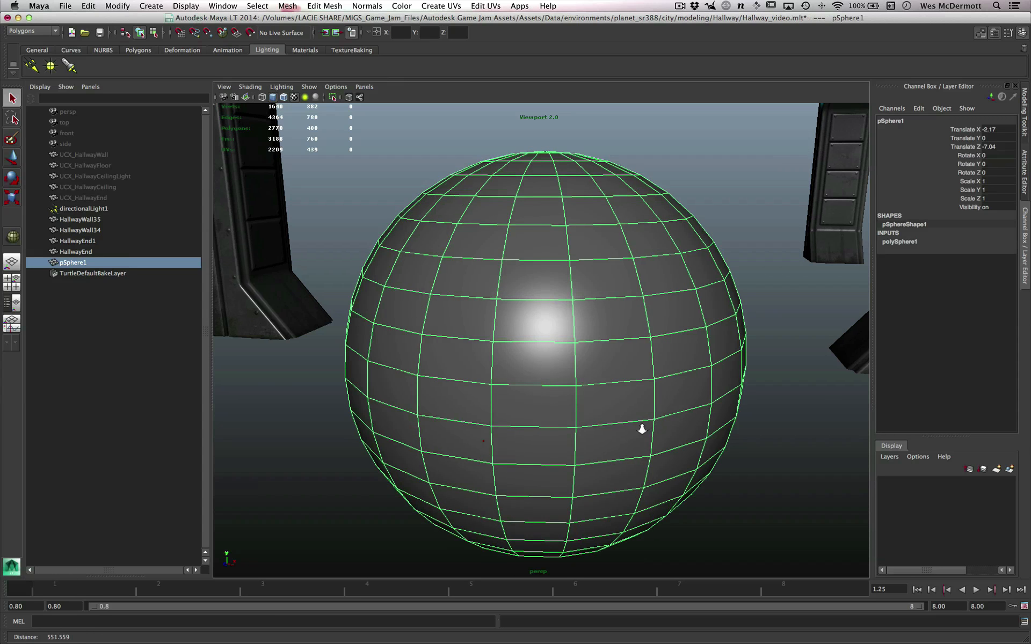
right_click(603, 396, "shift")
right_click(596, 381)
left_click(595, 358)
left_click(601, 379)
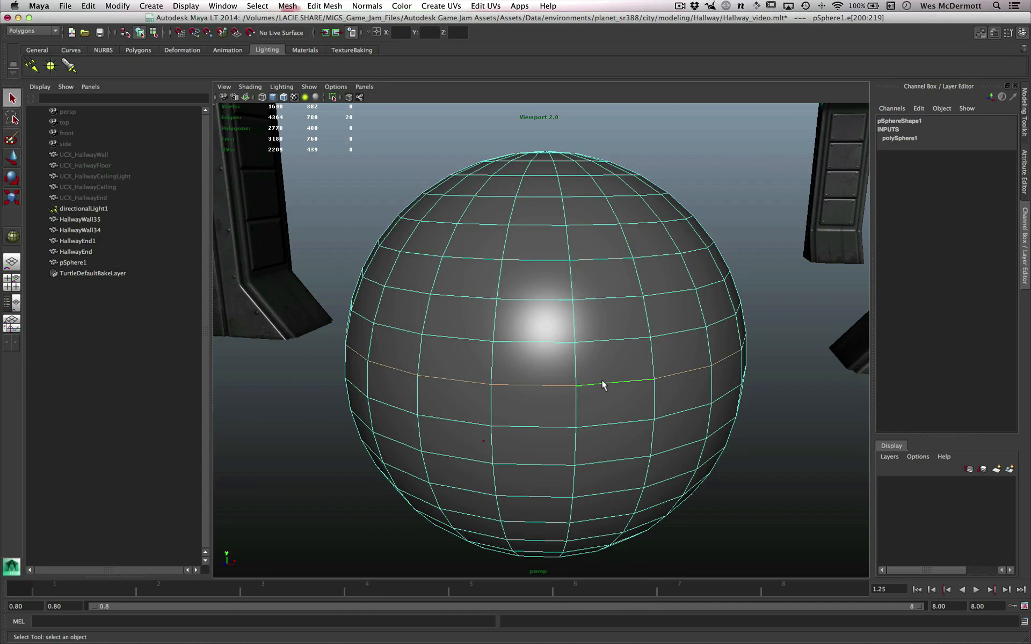
double_click(624, 377)
double_click(596, 425, "shift")
scroll(591, 424, "down", 1)
left_click(367, 6)
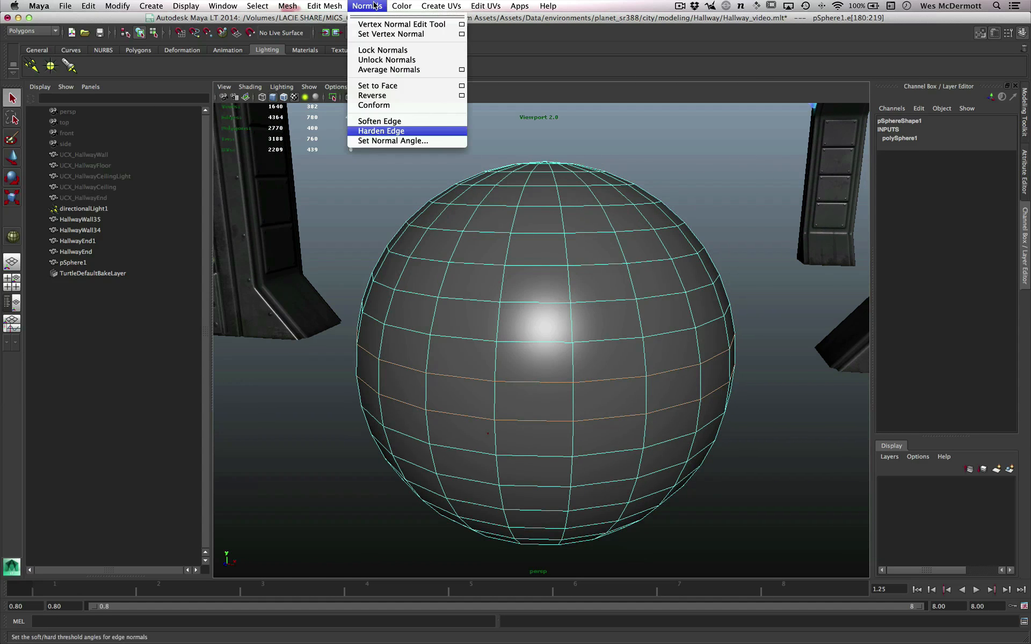
left_click(403, 130)
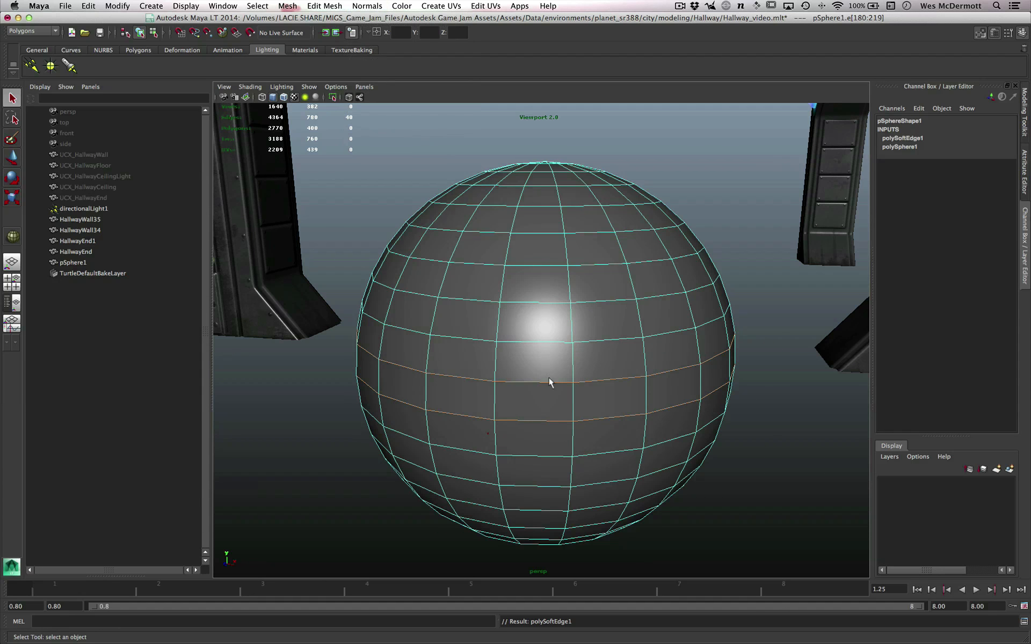
right_click_drag(617, 374, 673, 349)
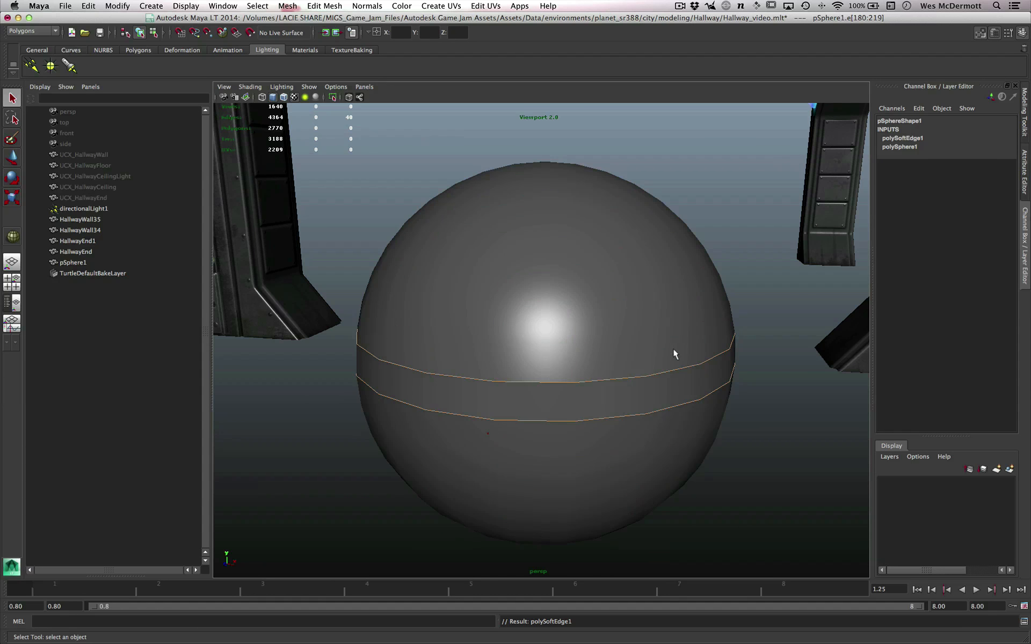
- Examine the shading of the hardened band with the sphere deselected, and its wireframe with the sphere selected
left_click(758, 414)
left_click_drag(670, 449, 569, 414, "alt")
right_click_drag(569, 414, 577, 293, "alt")
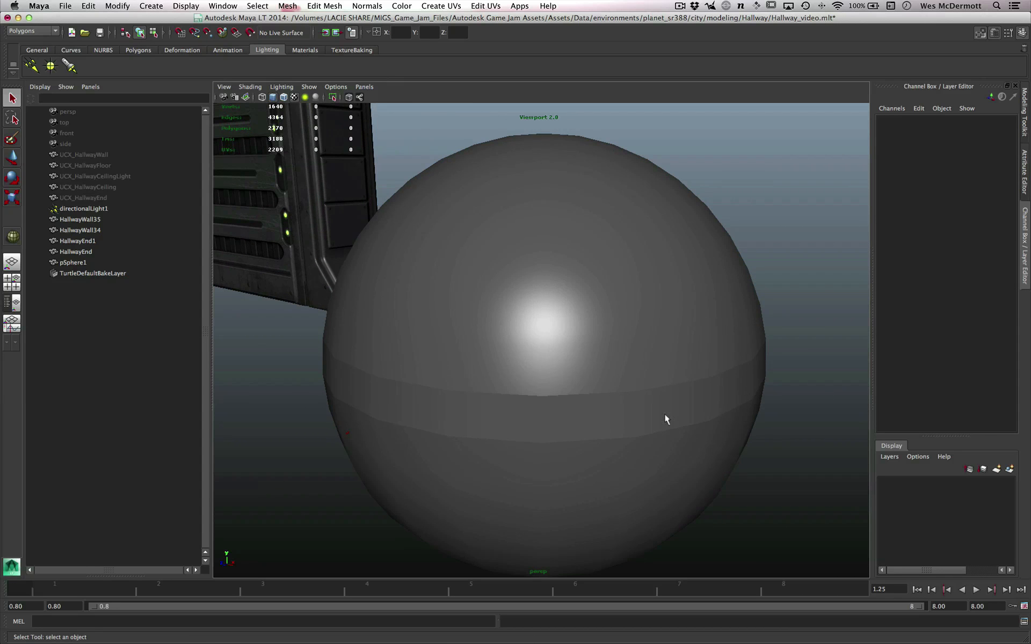
left_click(635, 272)
left_click_drag(709, 387, 661, 385, "alt")
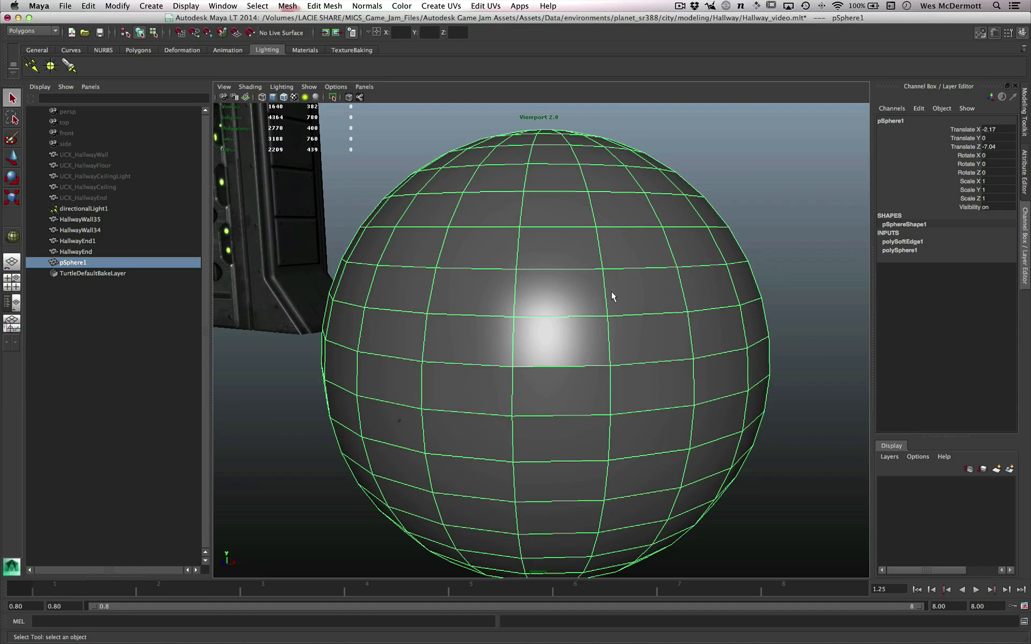
right_click_drag(611, 382, 653, 408, "alt")
left_click_drag(654, 408, 600, 337, "alt")
left_click_drag(484, 344, 562, 297, "alt")
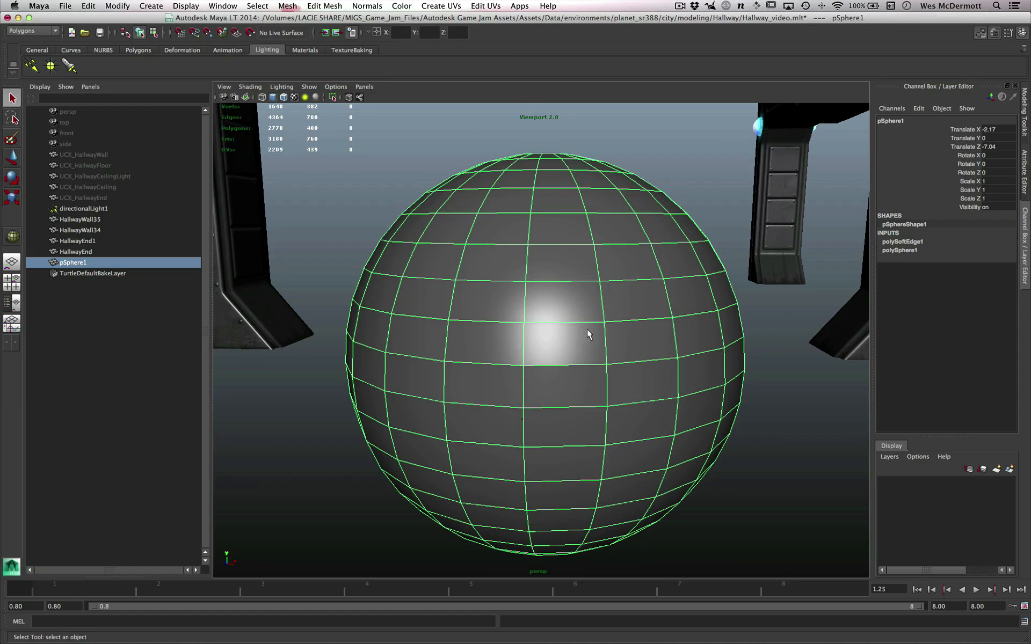
- Delete the sphere that has the two hardened edge loops
right_click_drag(589, 331, 613, 349, "alt")
right_click_drag(693, 424, 573, 397, "alt")
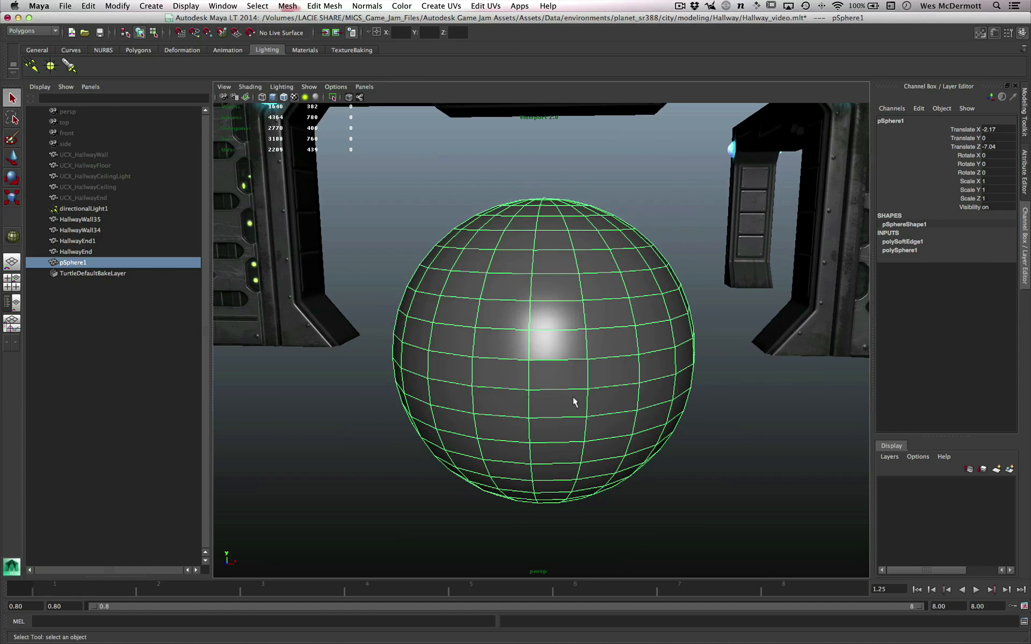
key("Delete")
- Set the polygon edge display preference for new objects to Soft/Hard and save the preferences
left_click_drag(571, 386, 569, 311, "alt")
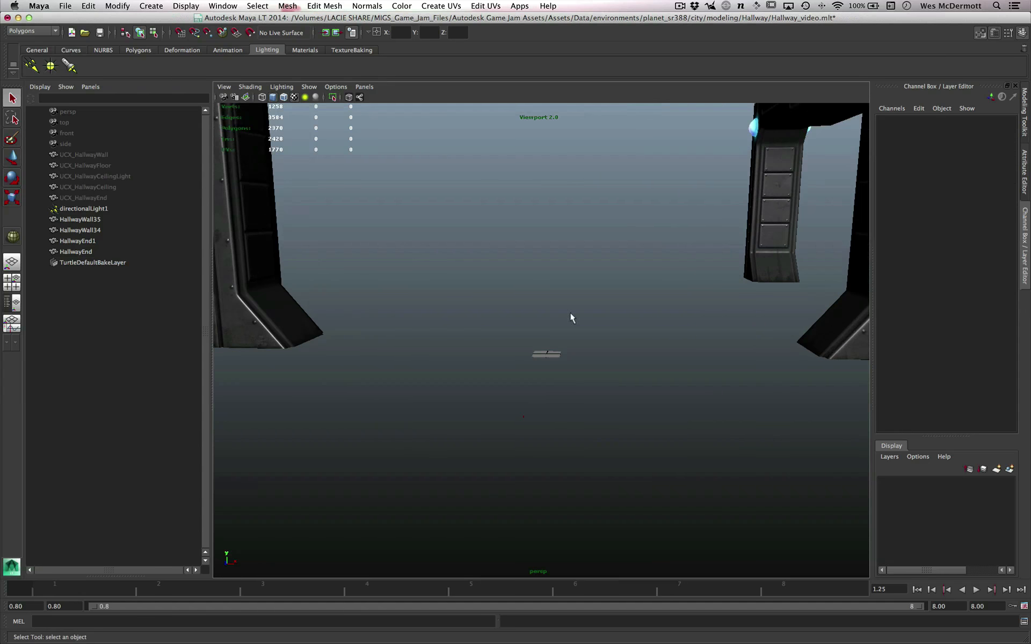
key("space")
left_click_drag(607, 274, 727, 340)
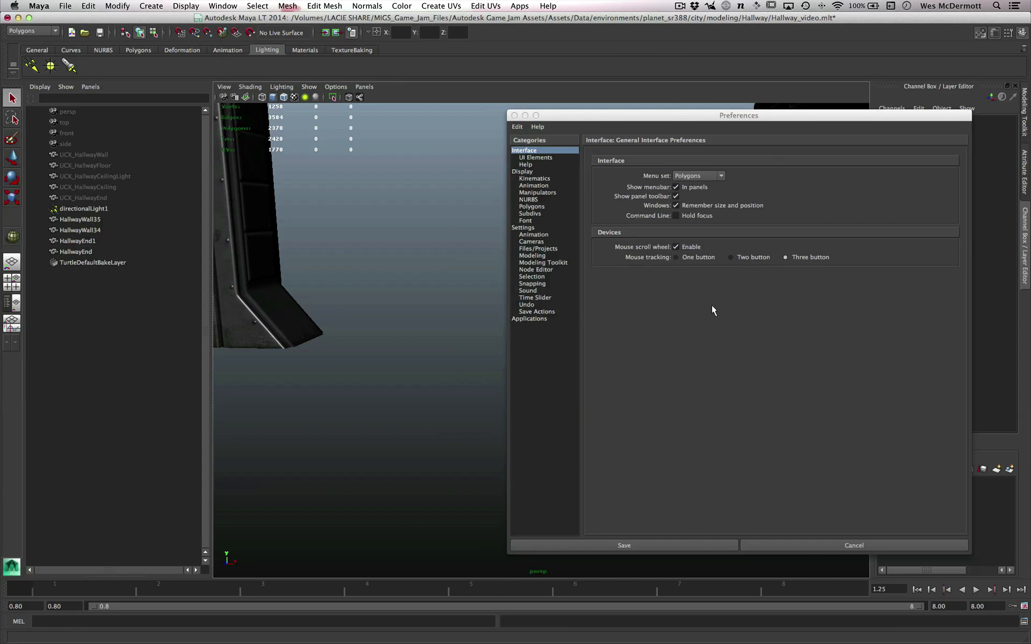
left_click(537, 207)
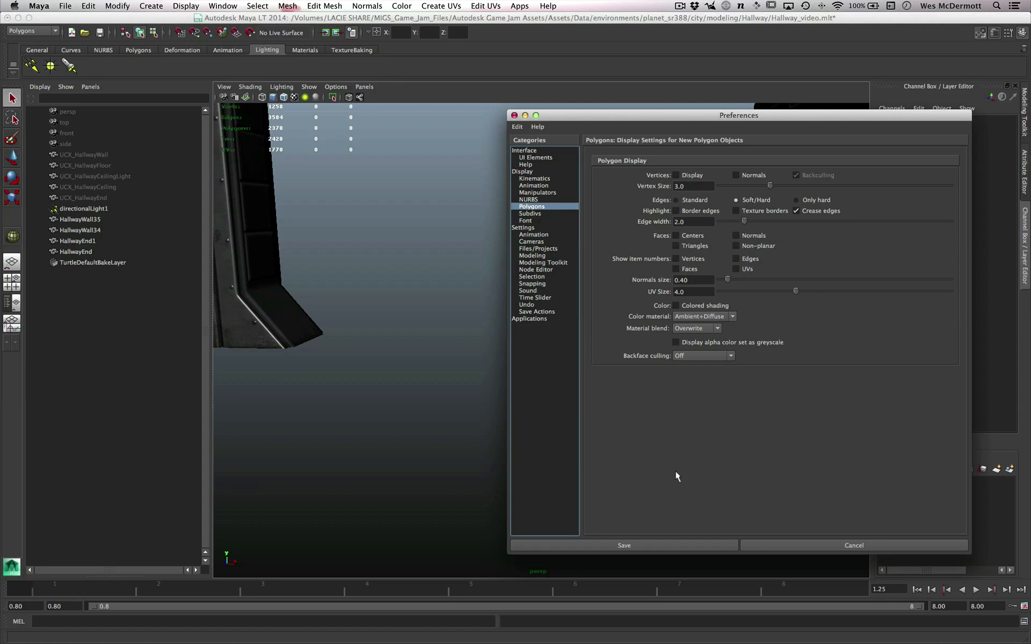
left_click(647, 546)
- Create a new polygon sphere near the centre of the grid
right_click_drag(622, 530, 553, 372, "alt")
left_click_drag(553, 372, 569, 398, "alt")
right_click_drag(570, 399, 627, 404, "alt")
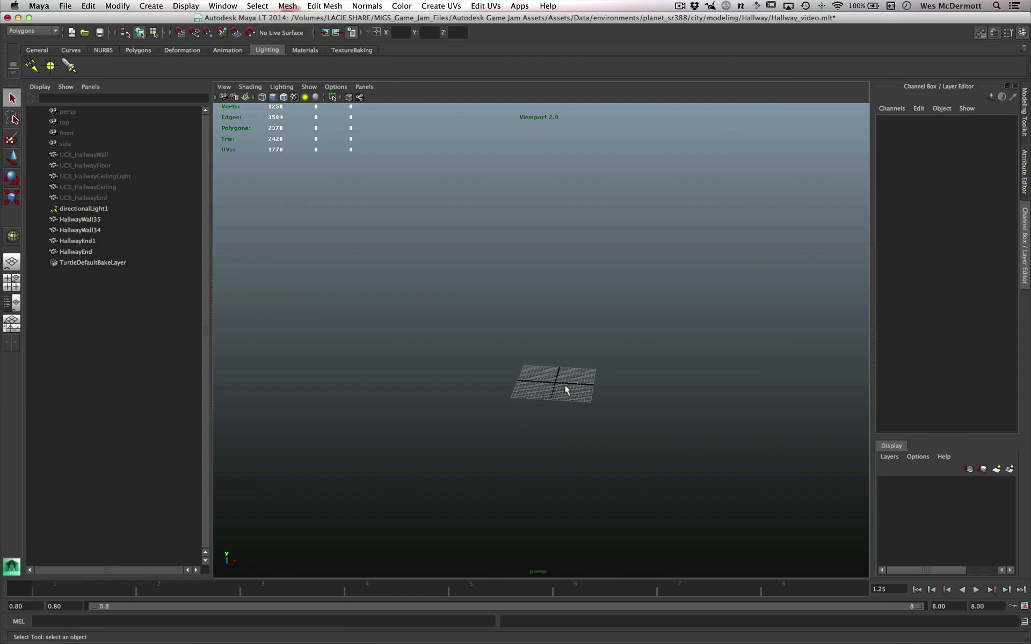
right_click(555, 381, "shift")
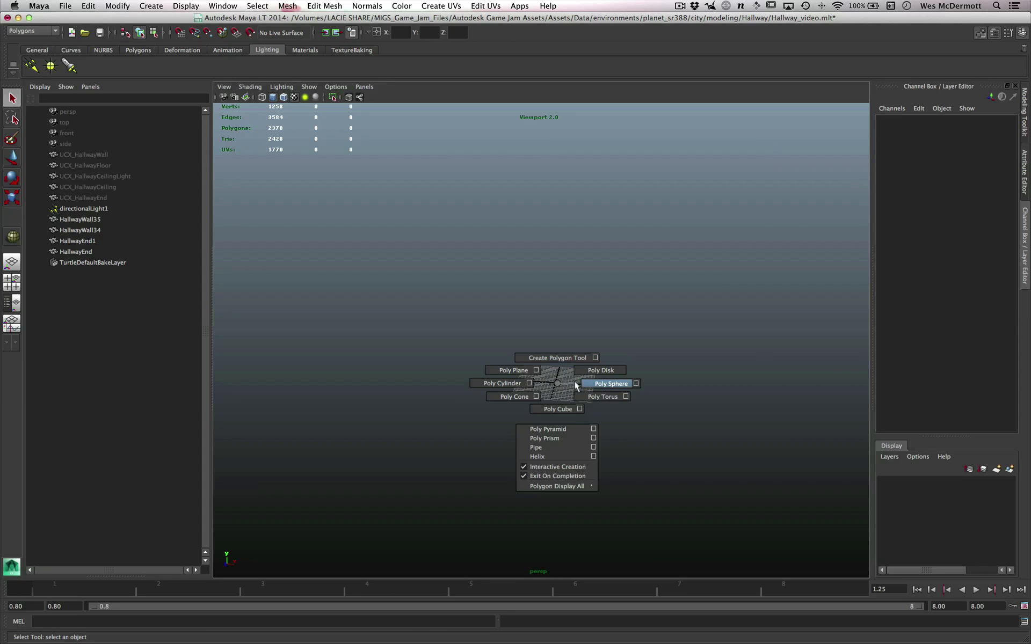
left_click(575, 381)
left_click_drag(559, 386, 581, 450)
scroll(578, 447, "up", 2)
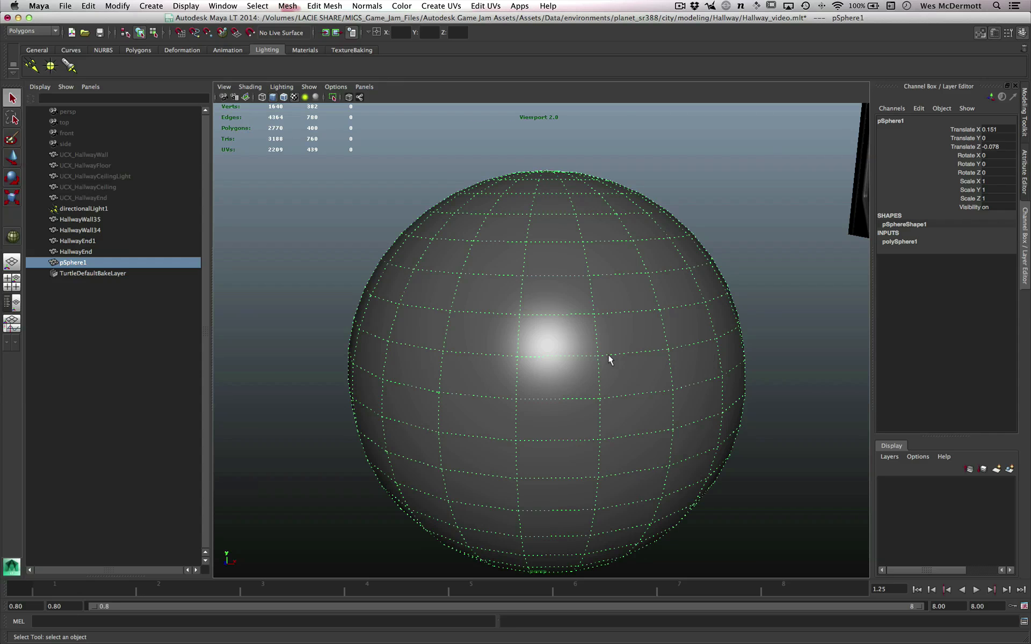
- Harden two adjacent horizontal edge loops around the new sphere's middle and return to object selection
scroll(612, 449, "down", 2)
right_click_drag(571, 376, 577, 329)
left_click_drag(569, 406, 556, 384, "alt")
double_click(558, 388)
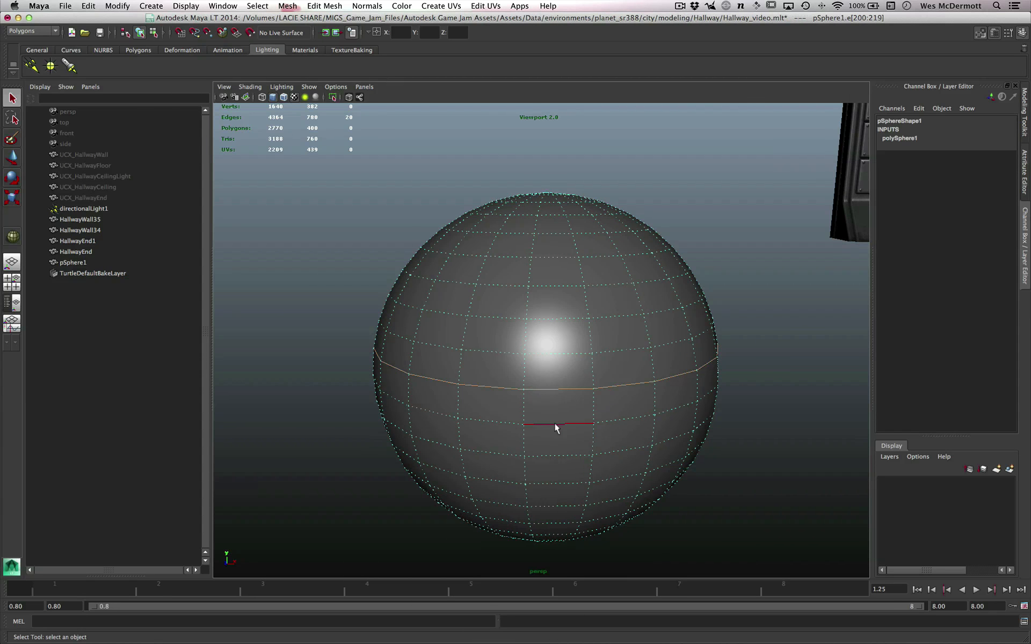
double_click(554, 424, "shift")
scroll(584, 429, "up", 2)
left_click(370, 7)
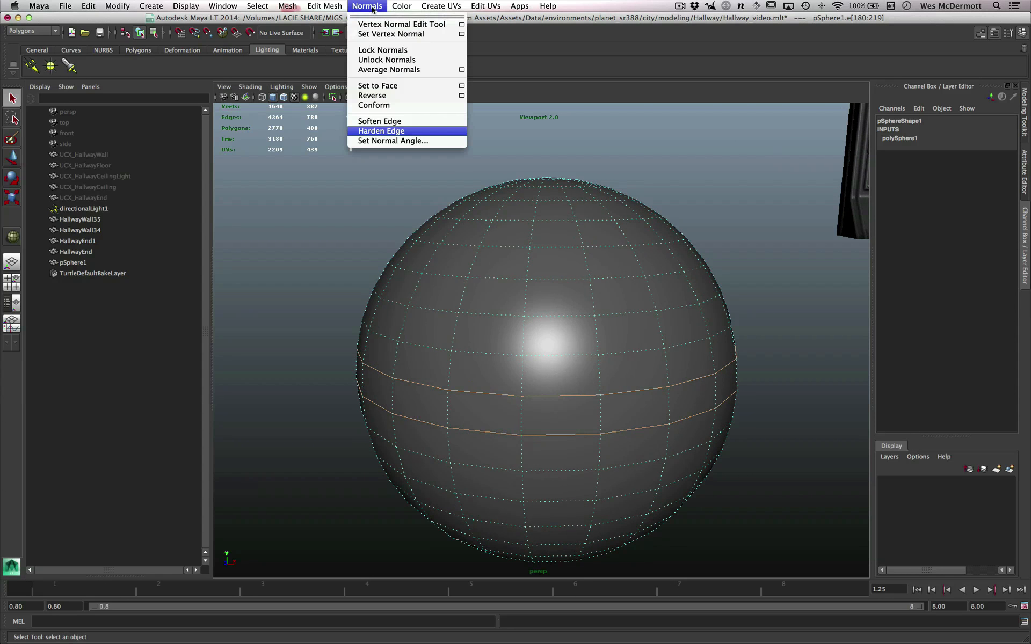
left_click(395, 132)
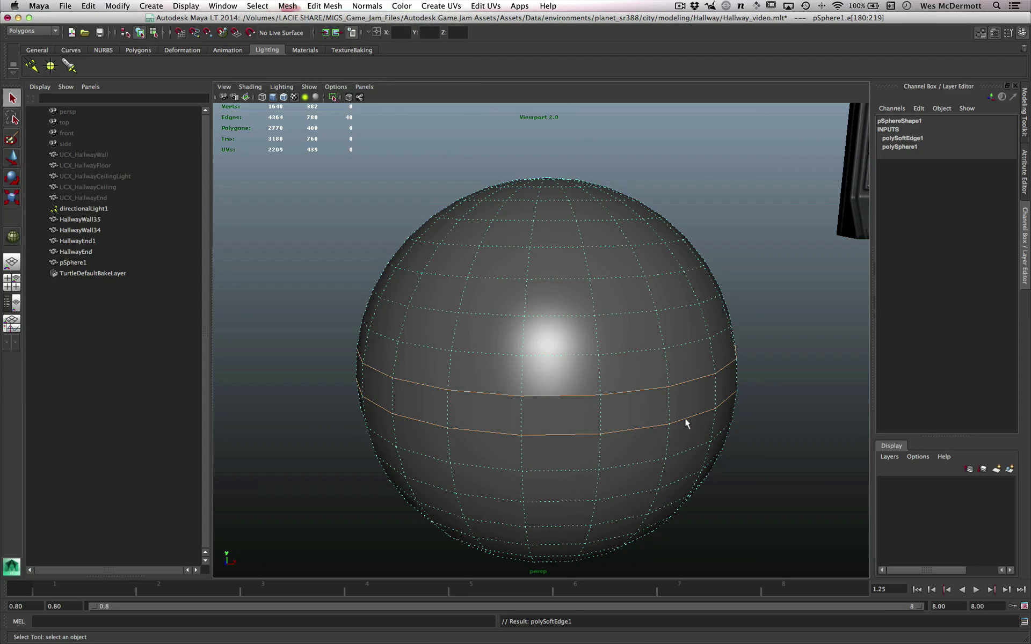
right_click_drag(685, 418, 688, 376)
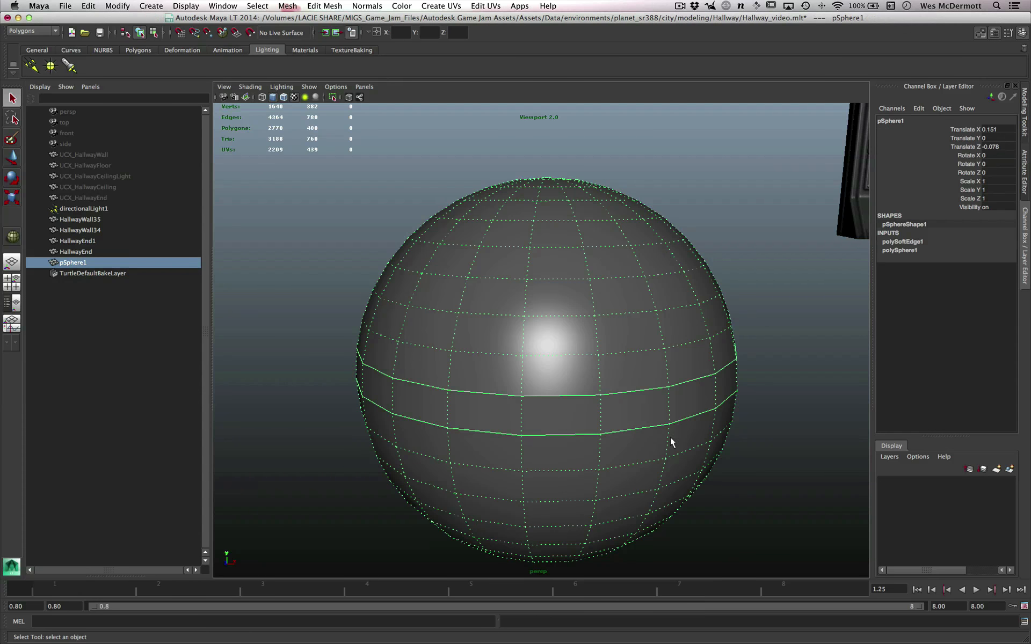
- Inspect how hard and soft edges are drawn on the new sphere, and delete the sphere
right_click_drag(601, 448, 626, 448, "alt")
middle_click_drag(601, 448, 601, 416, "alt")
right_click_drag(601, 416, 623, 417, "alt")
left_click_drag(591, 417, 612, 417, "alt")
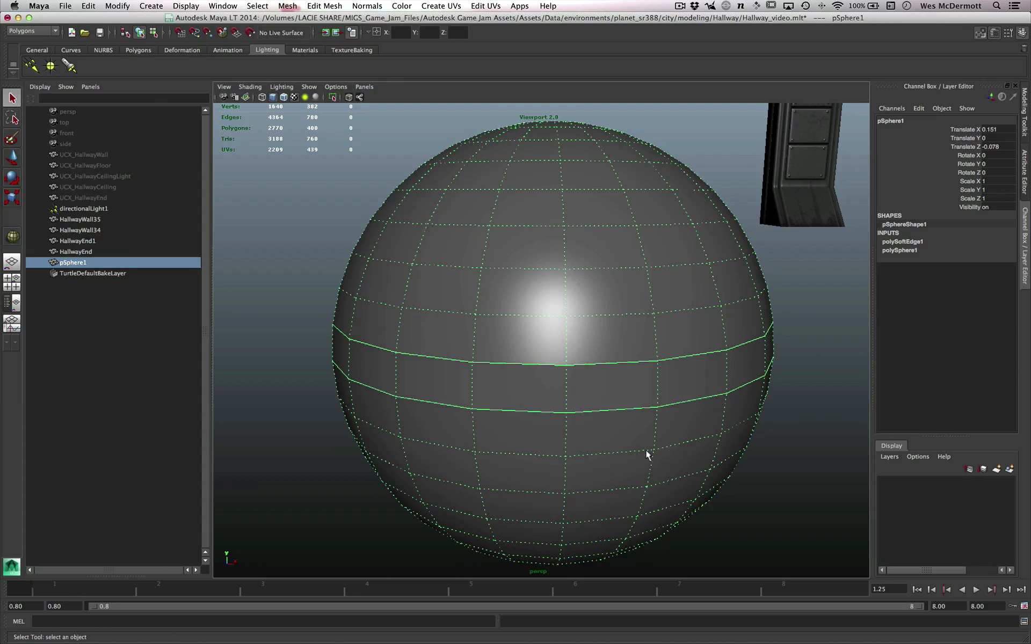
right_click_drag(596, 375, 771, 363, "alt")
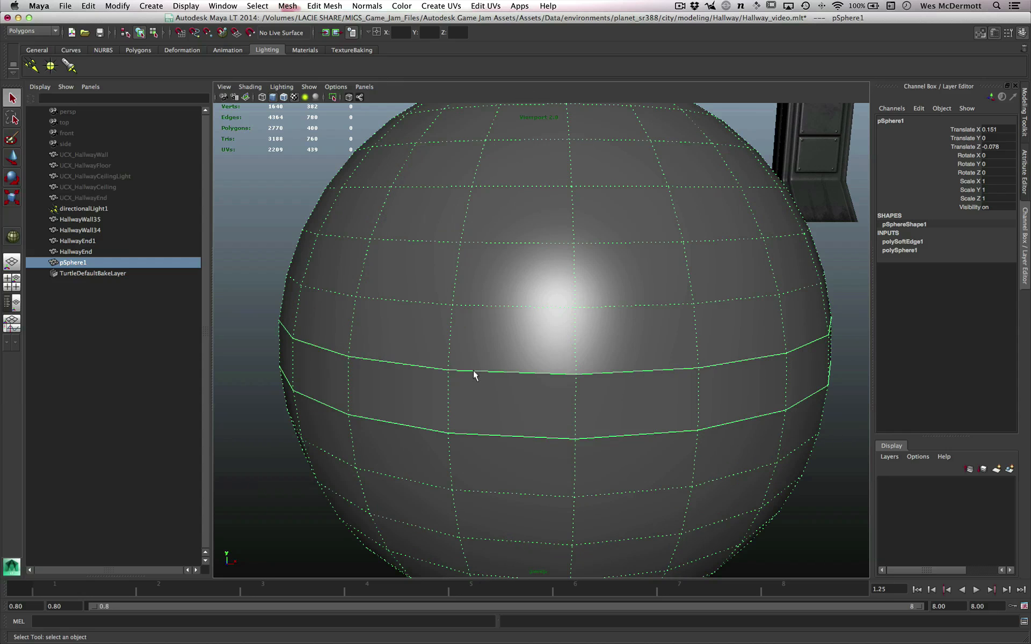
right_click_drag(524, 376, 394, 317, "alt")
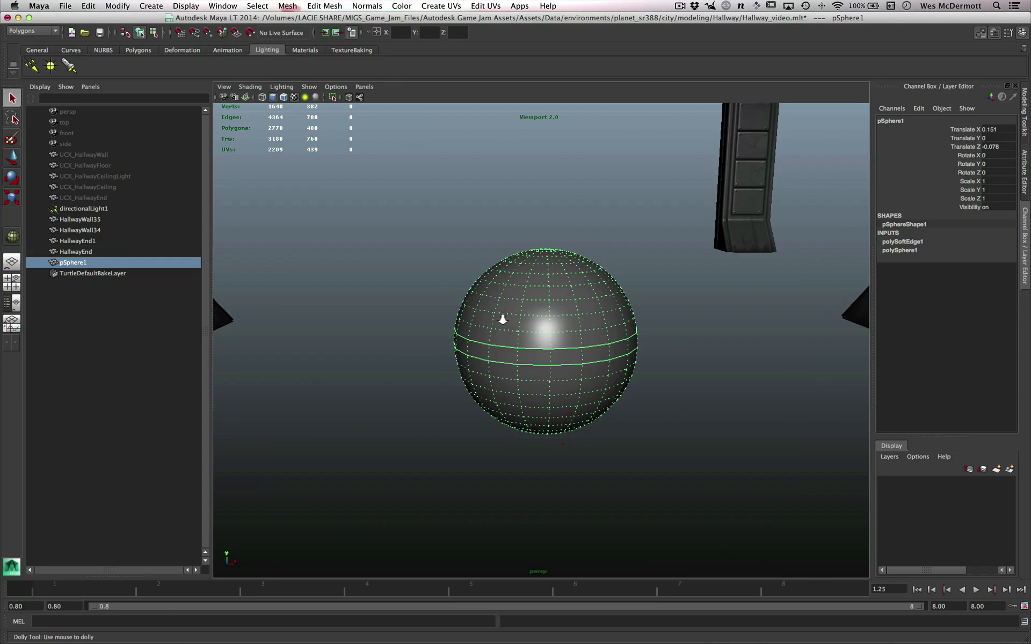
right_click_drag(502, 320, 587, 375, "alt")
left_click_drag(562, 333, 598, 414, "alt")
key("Delete")
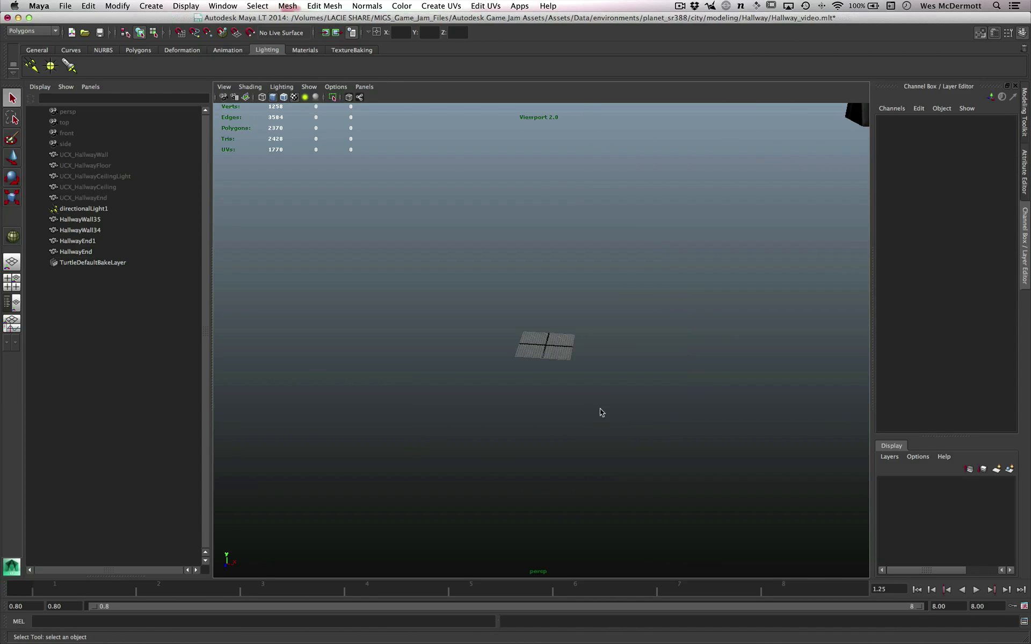
right_click_drag(533, 382, 621, 416, "alt")
left_click_drag(615, 362, 562, 369, "alt")
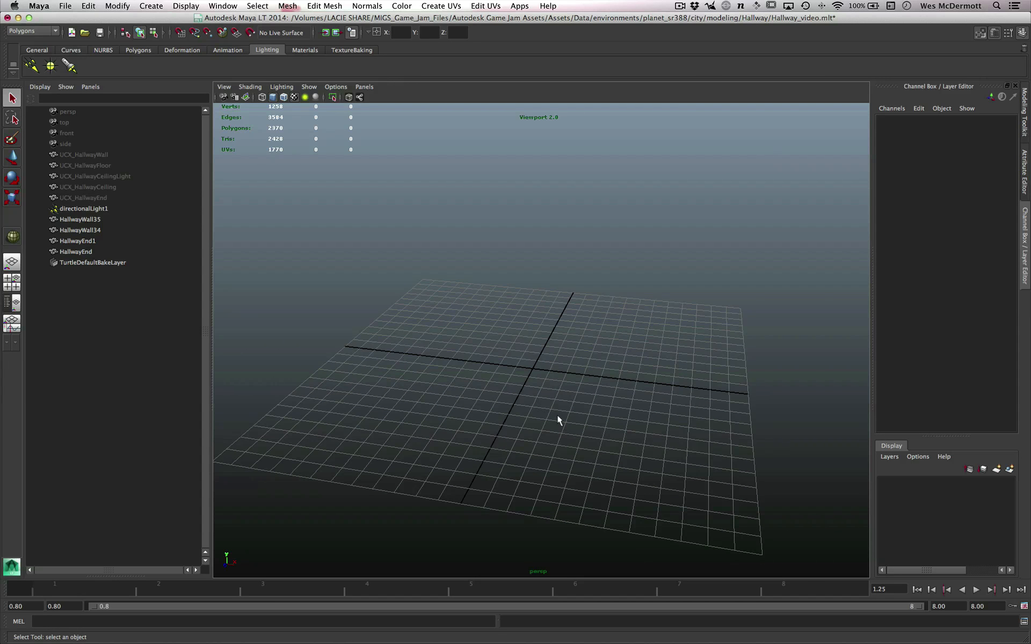
left_click_drag(557, 418, 536, 396, "alt")
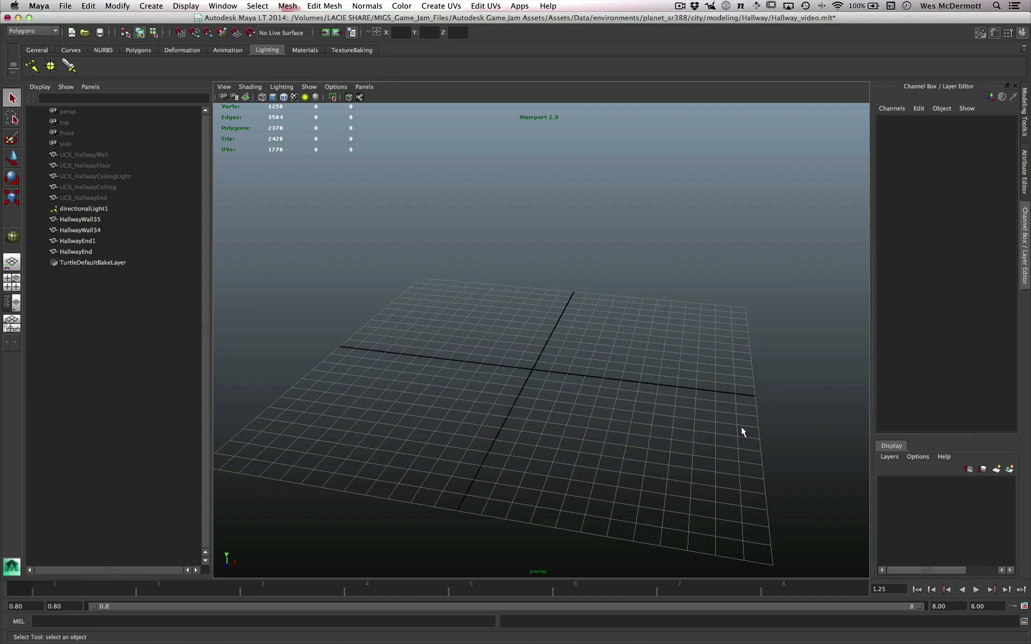
right_click_drag(558, 410, 561, 421, "alt")
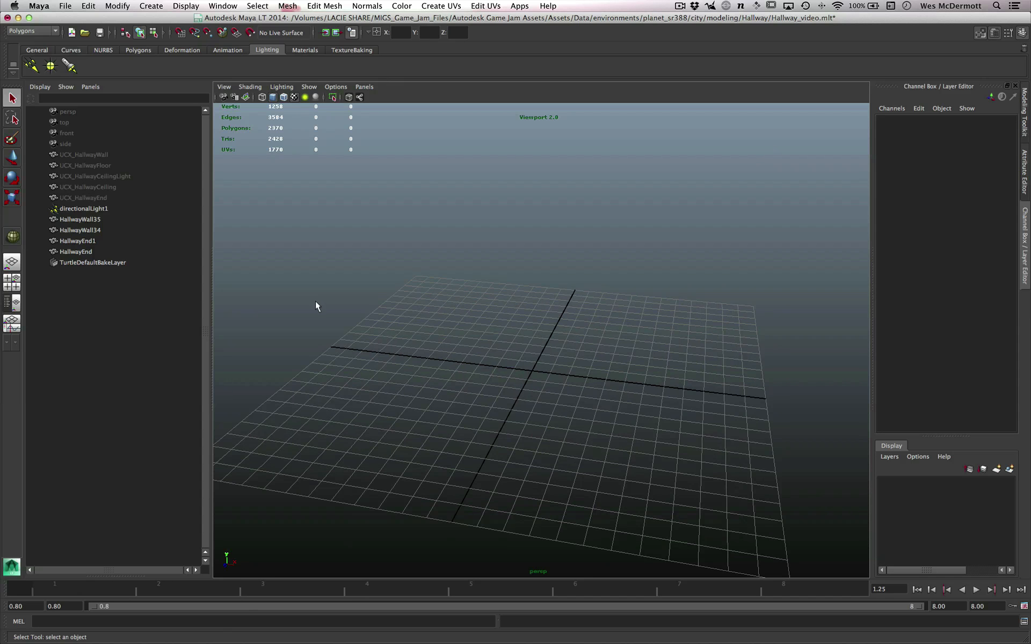
- Hide the Time Slider and the Range Slider to free up space for the viewport
key("space")
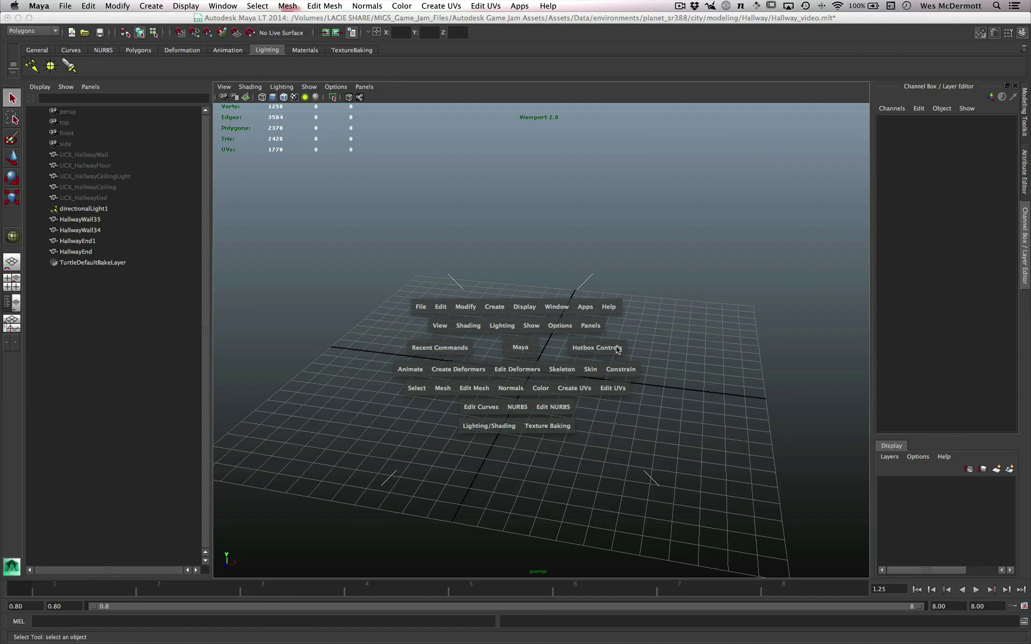
left_click(656, 350)
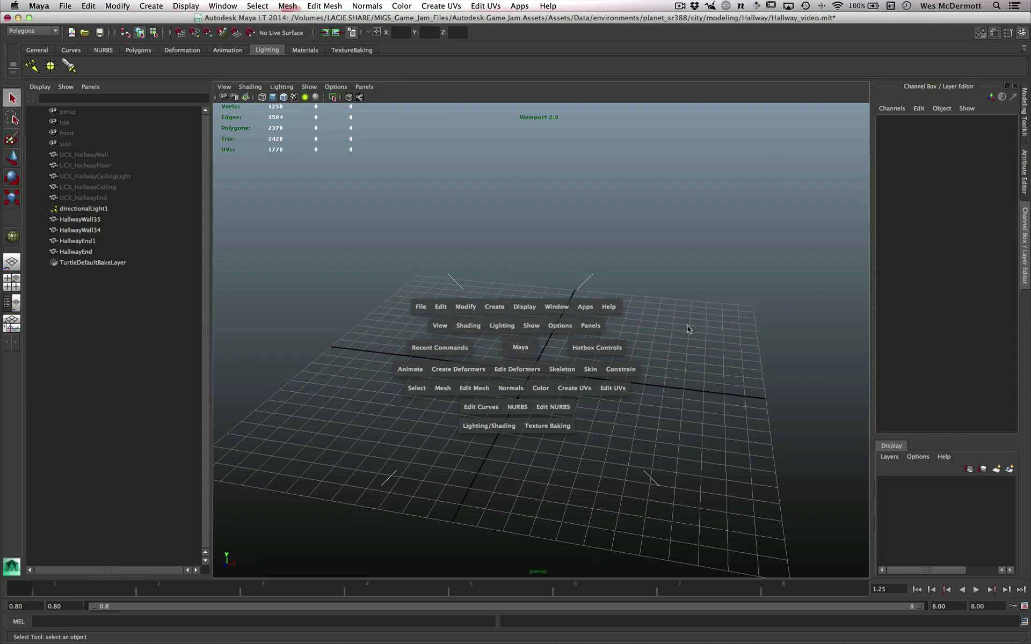
left_click(665, 344)
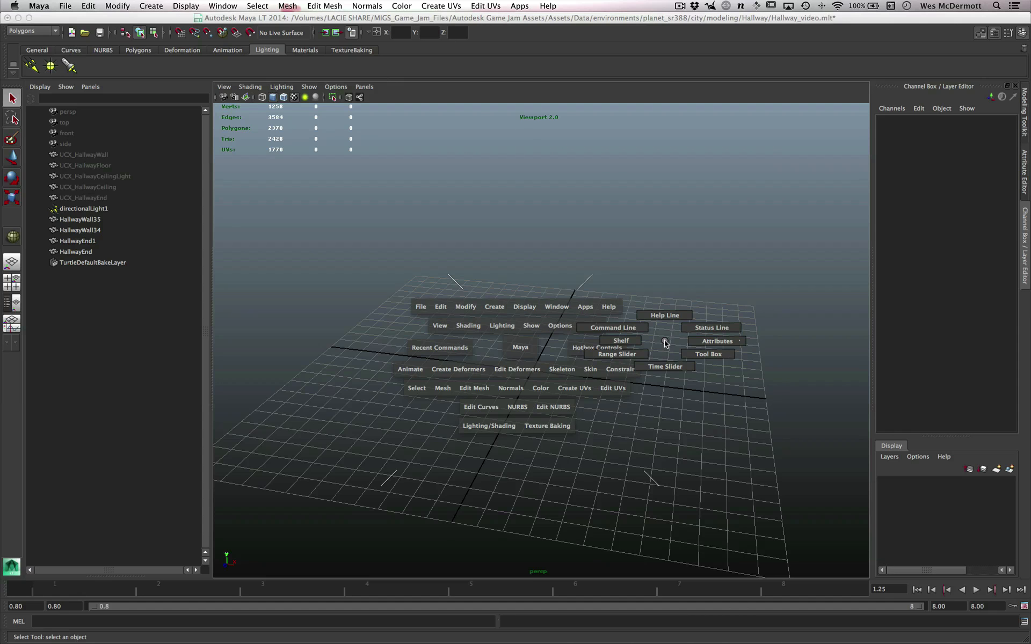
left_click_drag(666, 343, 644, 357)
left_click(668, 343)
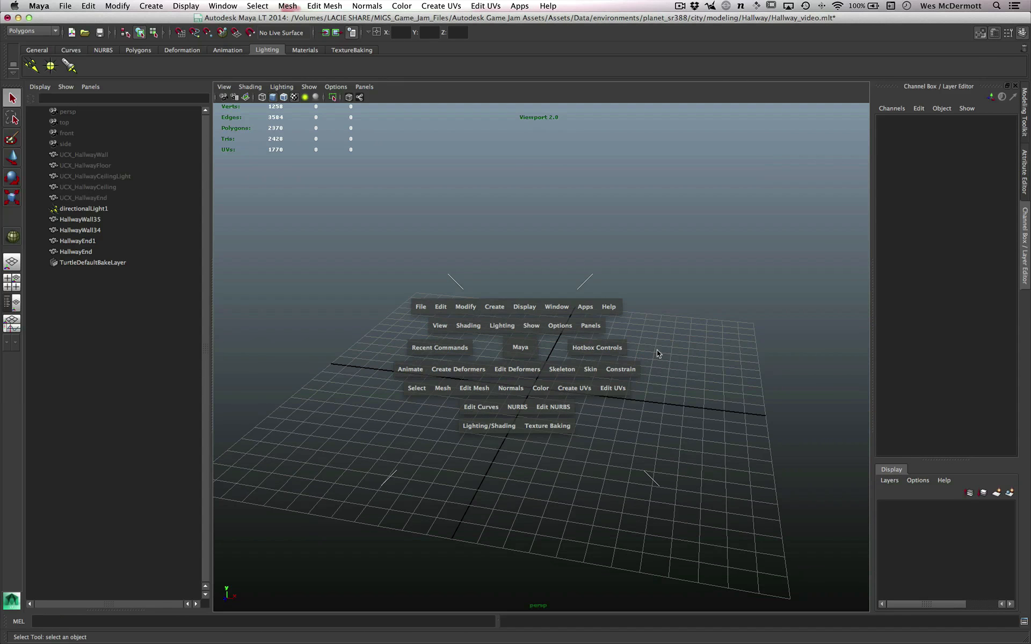
key("space")
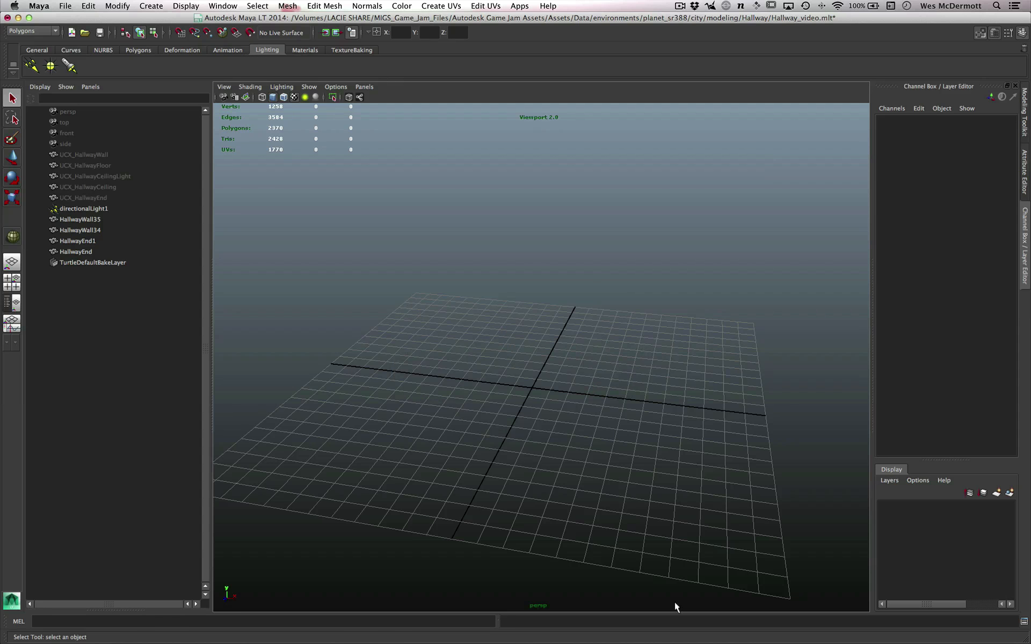
- Narrow the Outliner so that the perspective viewport becomes wider
right_click_drag(542, 396, 567, 413, "alt")
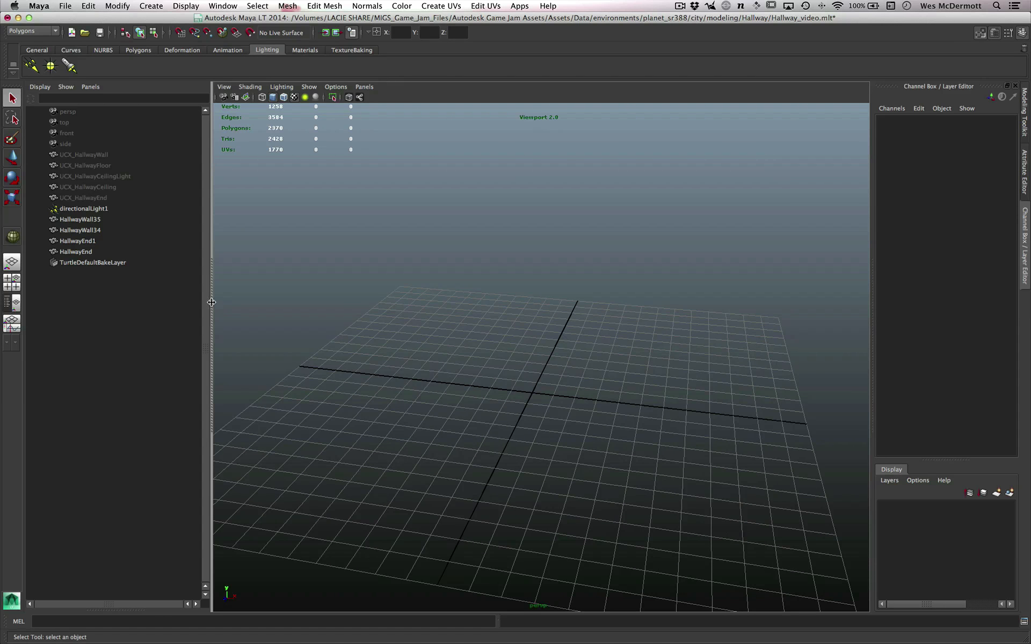
left_click_drag(209, 302, 170, 302)
right_click_drag(470, 422, 518, 443, "alt")
middle_click_drag(529, 446, 550, 428, "alt")
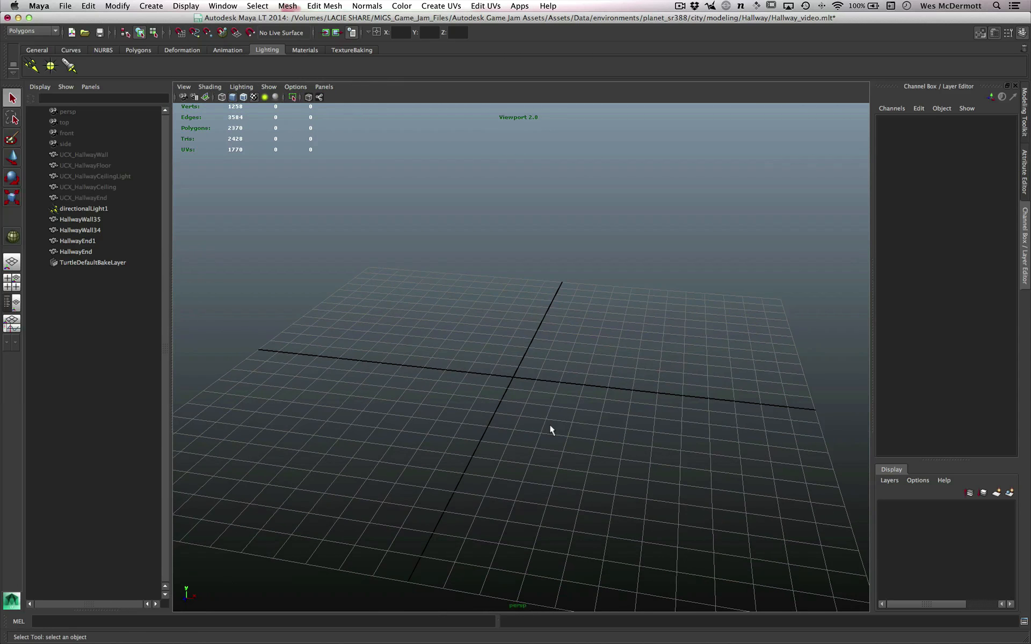
left_click_drag(527, 415, 549, 433, "alt")
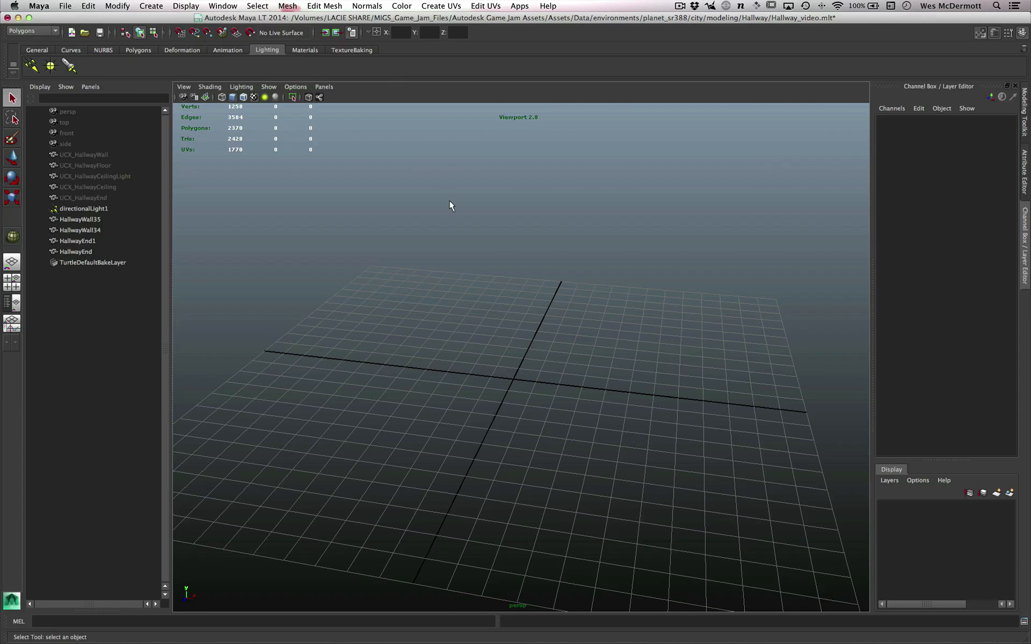
- Examine the backface culling choices in the polygon display preferences, keep the setting Off, and close the preferences without saving
key("space")
left_click(518, 154)
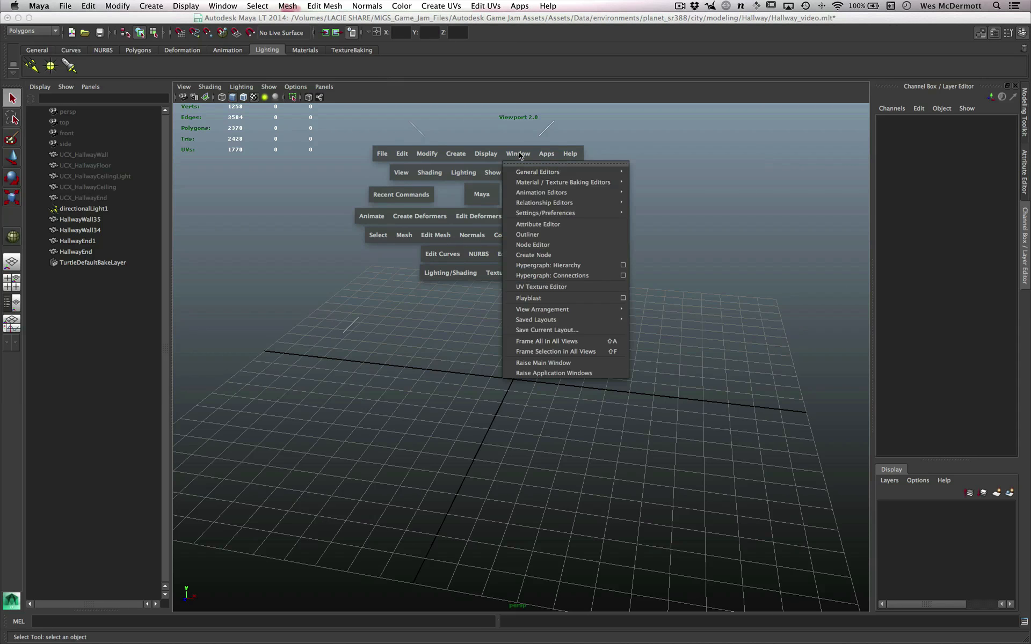
mouse_move(541, 203)
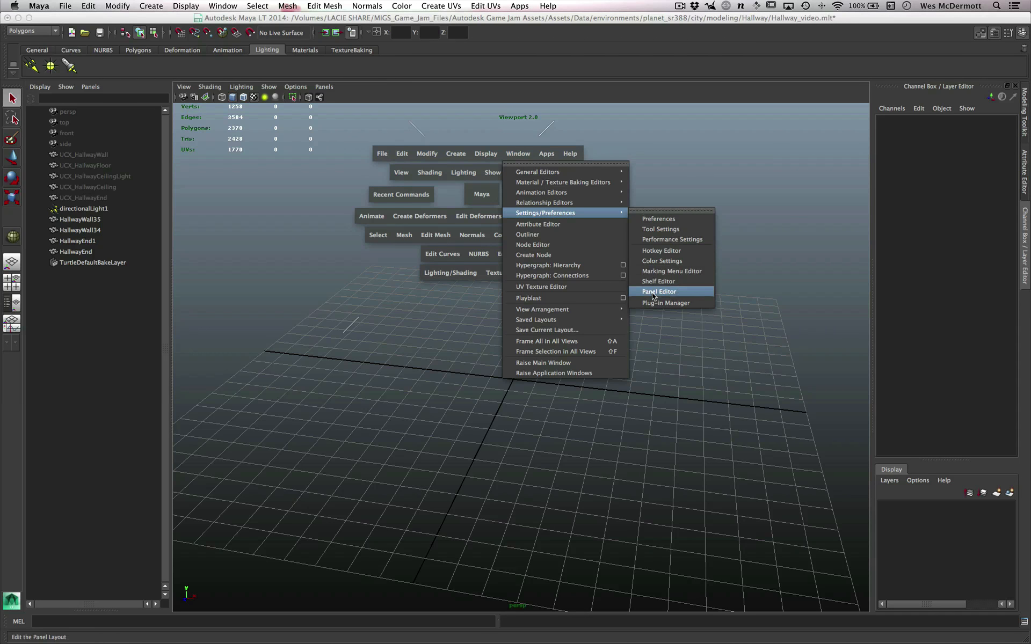
left_click(659, 218)
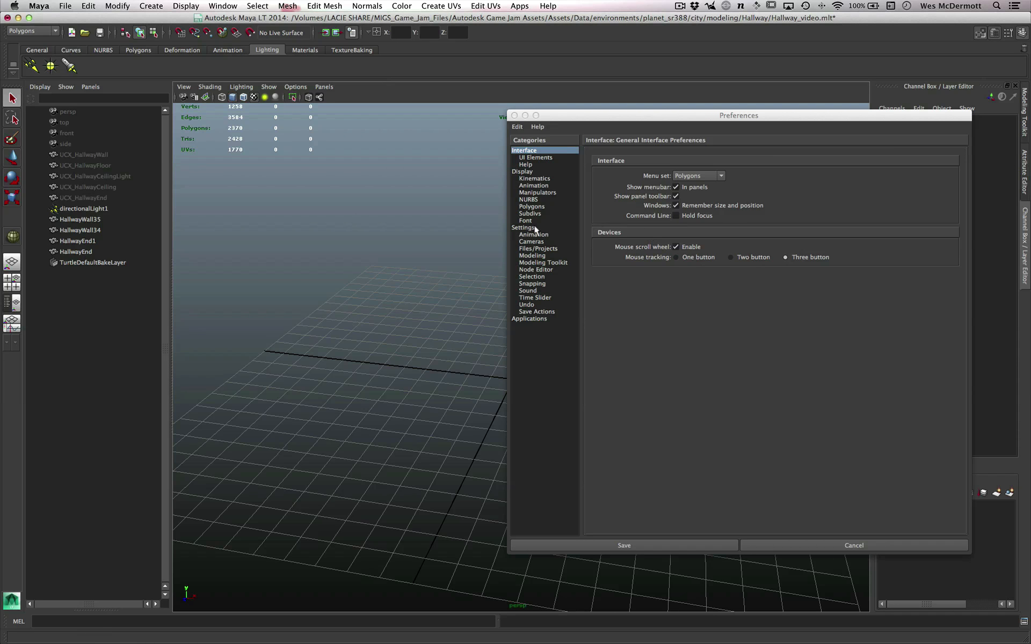
left_click(532, 207)
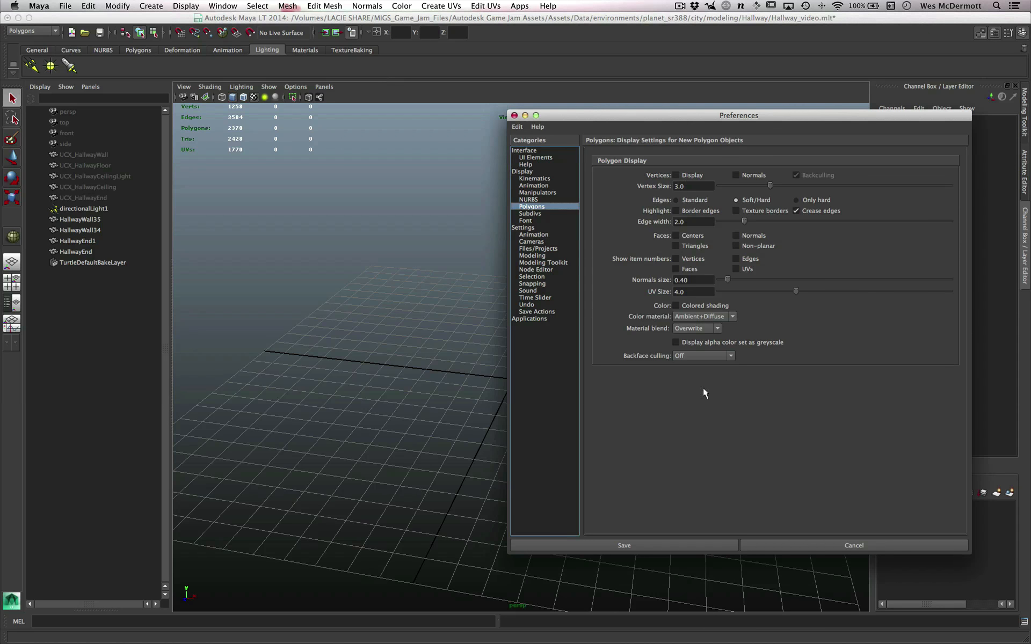
left_click(698, 356)
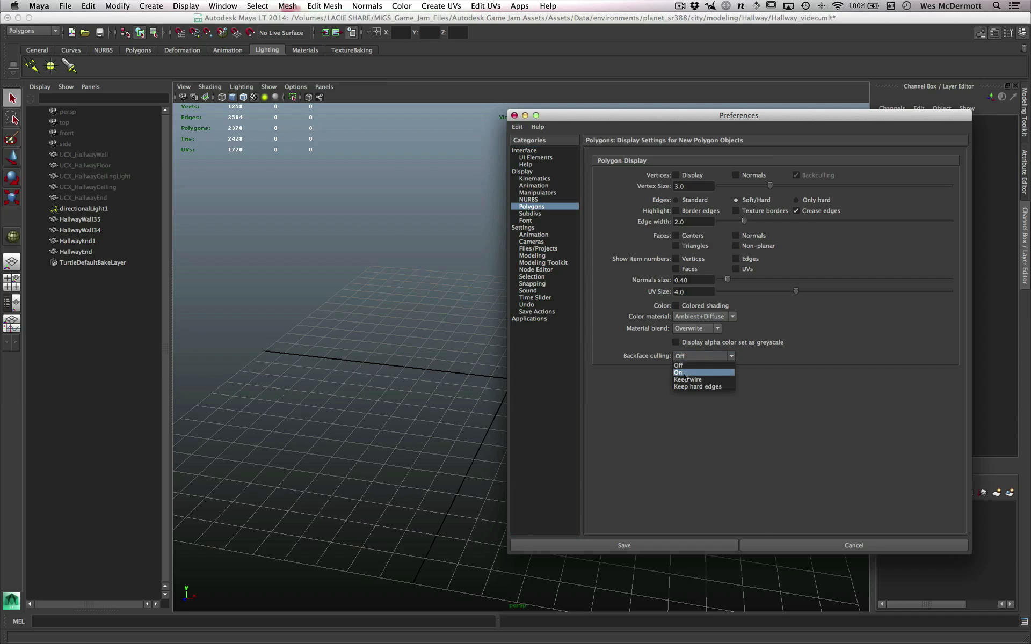
left_click(694, 366)
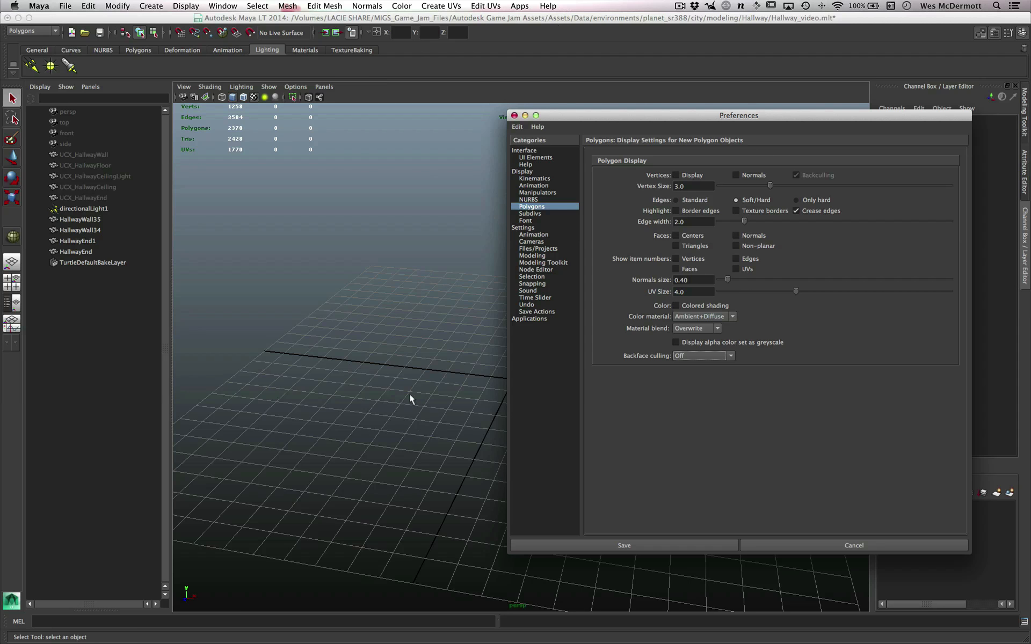
right_click_drag(410, 400, 428, 409, "alt")
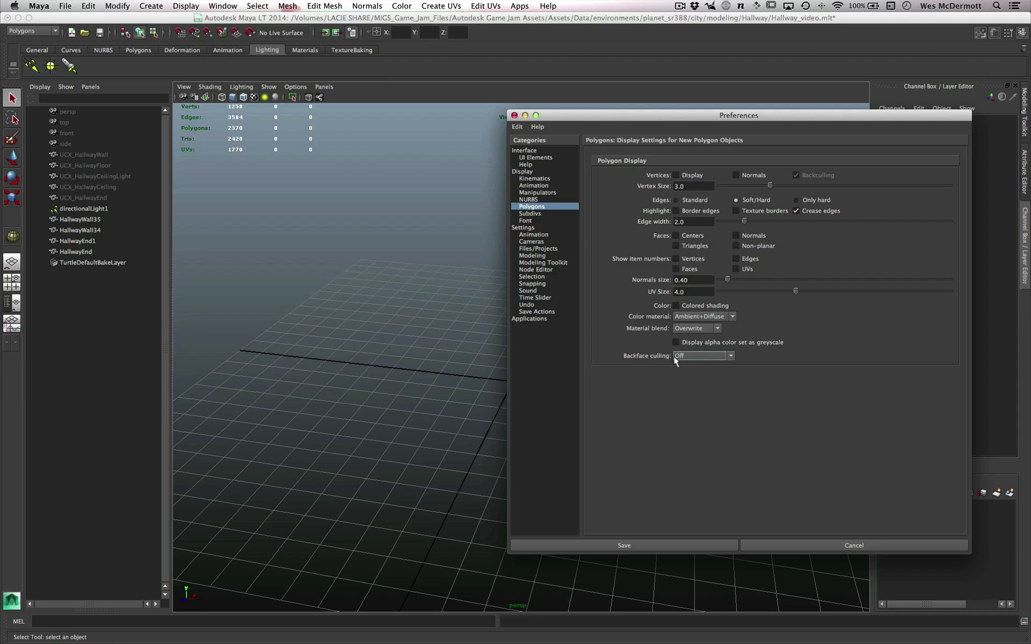
left_click(772, 546)
- Create a large polygon cube near the centre of the grid and delete one of its side faces
right_click_drag(514, 384, 512, 410, "shift")
left_click_drag(450, 394, 542, 215)
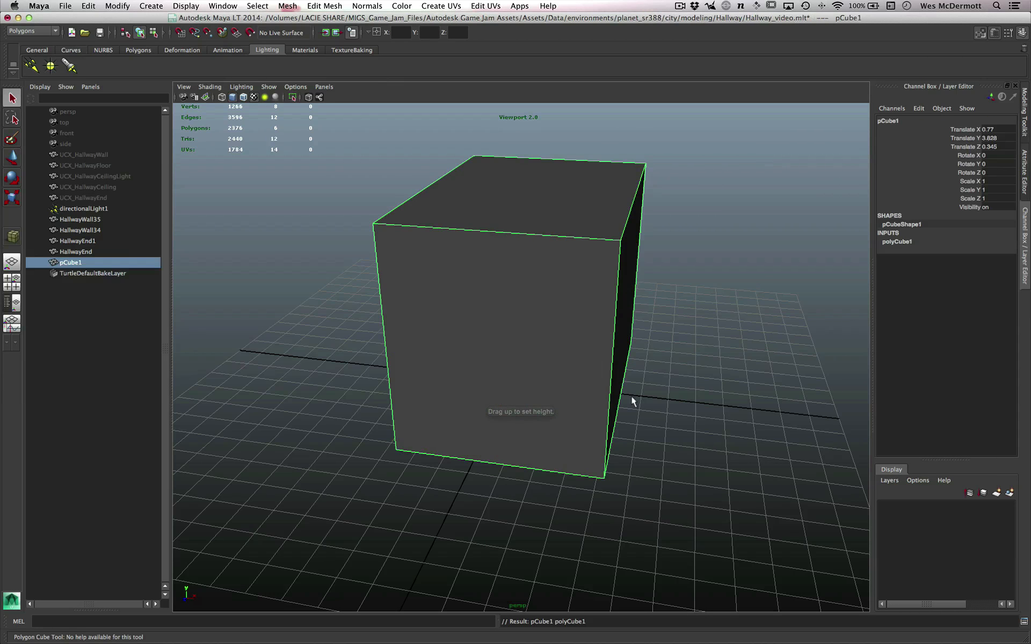
left_click_drag(631, 397, 596, 392, "alt")
right_click_drag(531, 343, 541, 376)
left_click(546, 344)
key("Delete")
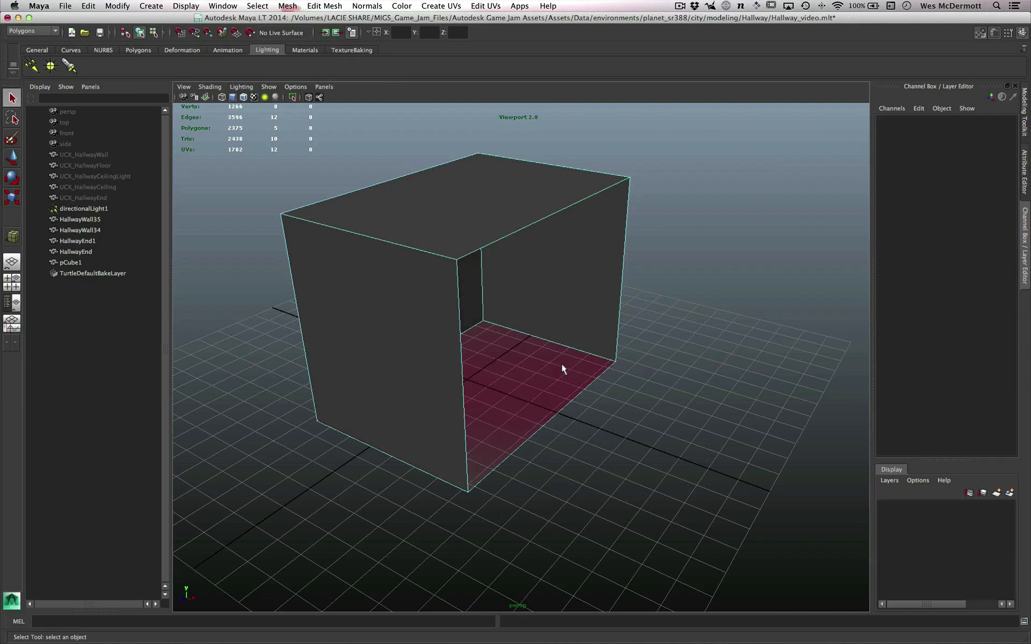
- Return the open cube to object selection and turn on backface culling for it
left_click_drag(555, 364, 578, 405, "alt")
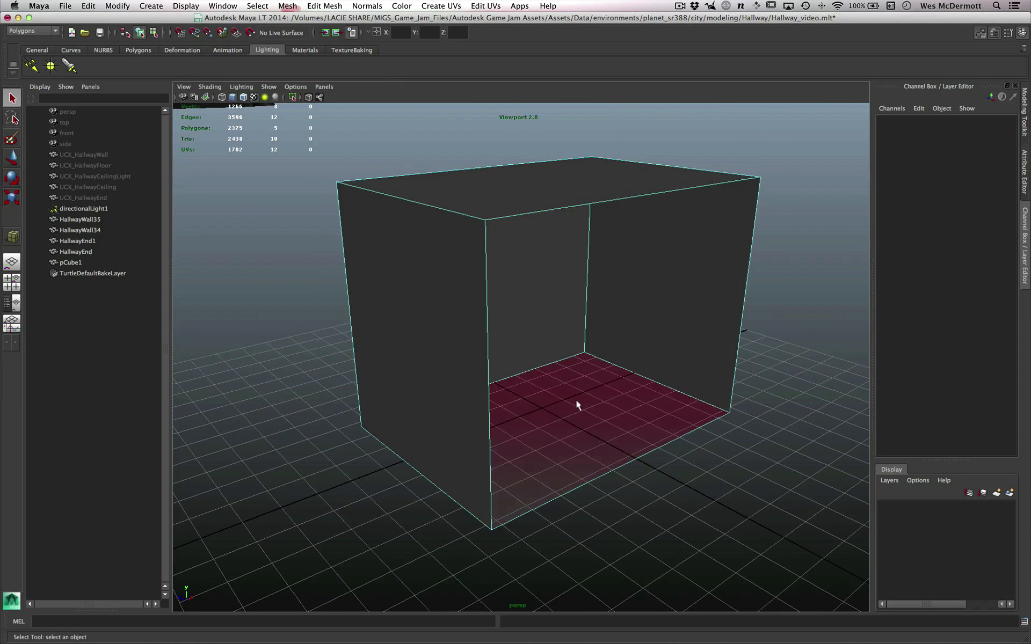
left_click_drag(584, 353, 470, 352, "alt")
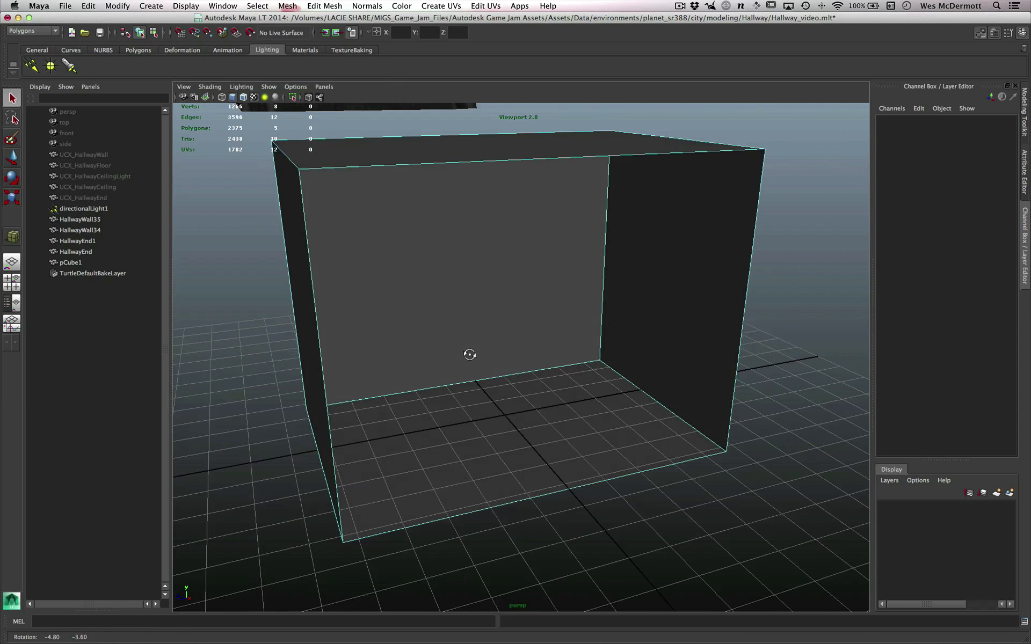
right_click_drag(652, 461, 575, 446, "alt")
right_click_drag(490, 278, 549, 266)
left_click(597, 401)
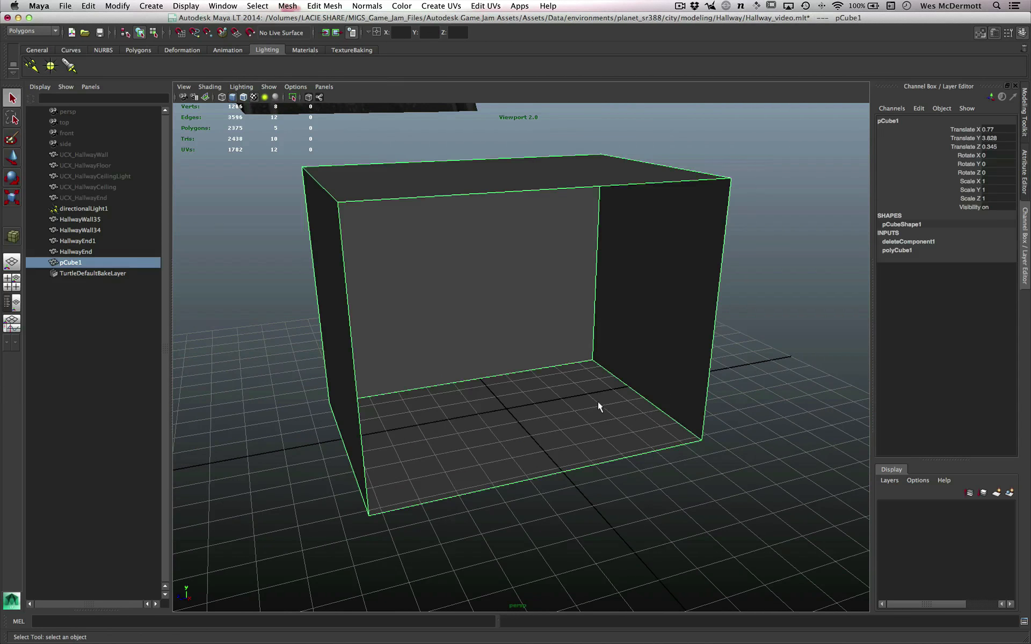
right_click_drag(597, 401, 586, 401, "alt")
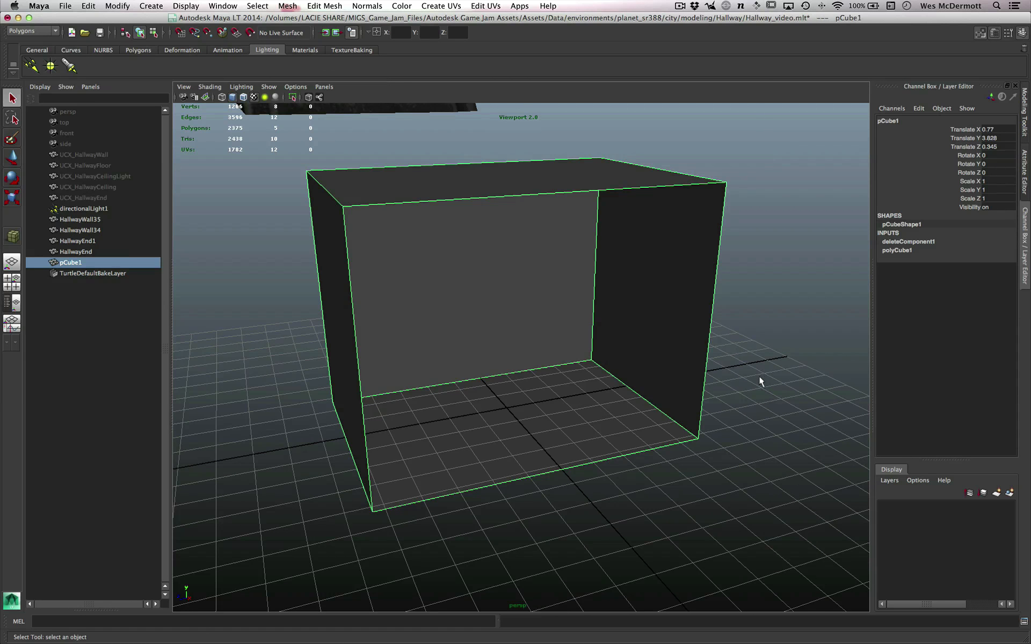
right_click_drag(761, 347, 858, 545, "shift")
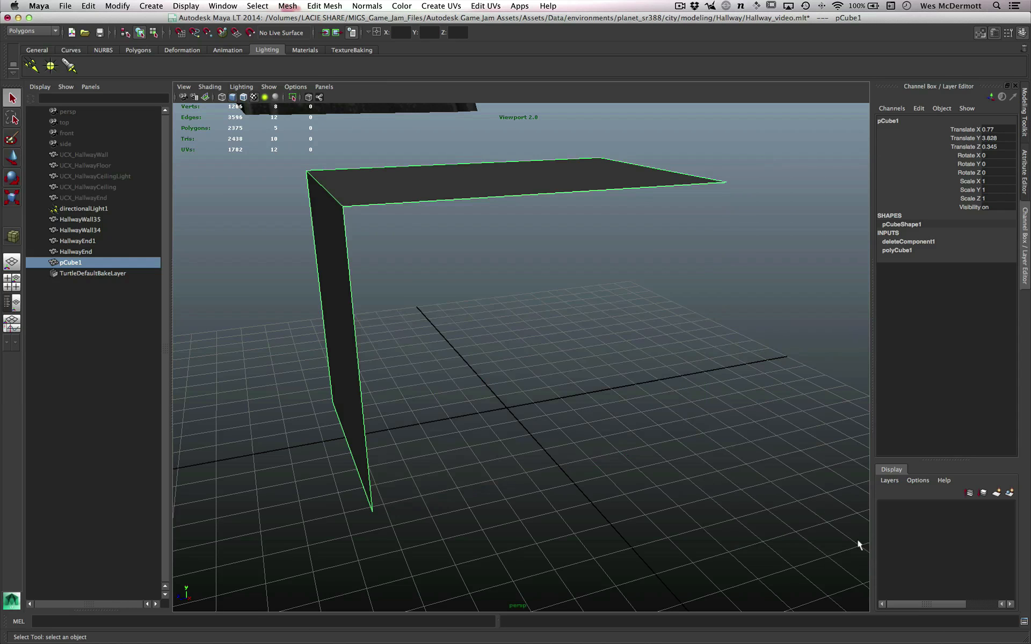
- Examine the culled cube from several sides and check vertex selection behind its hidden faces
left_click_drag(553, 410, 578, 355, "alt")
right_click_drag(577, 353, 536, 358)
left_click_drag(560, 369, 532, 380, "alt")
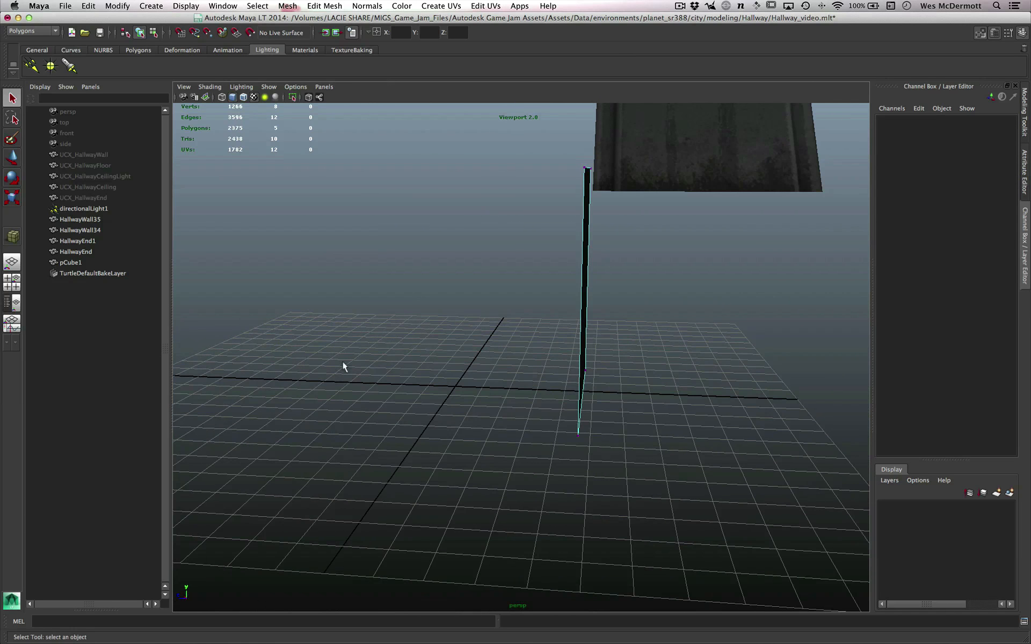
mouse_move(405, 417)
left_mouse_down("alt")
mouse_move(345, 419)
mouse_move(404, 418)
left_mouse_up("alt")
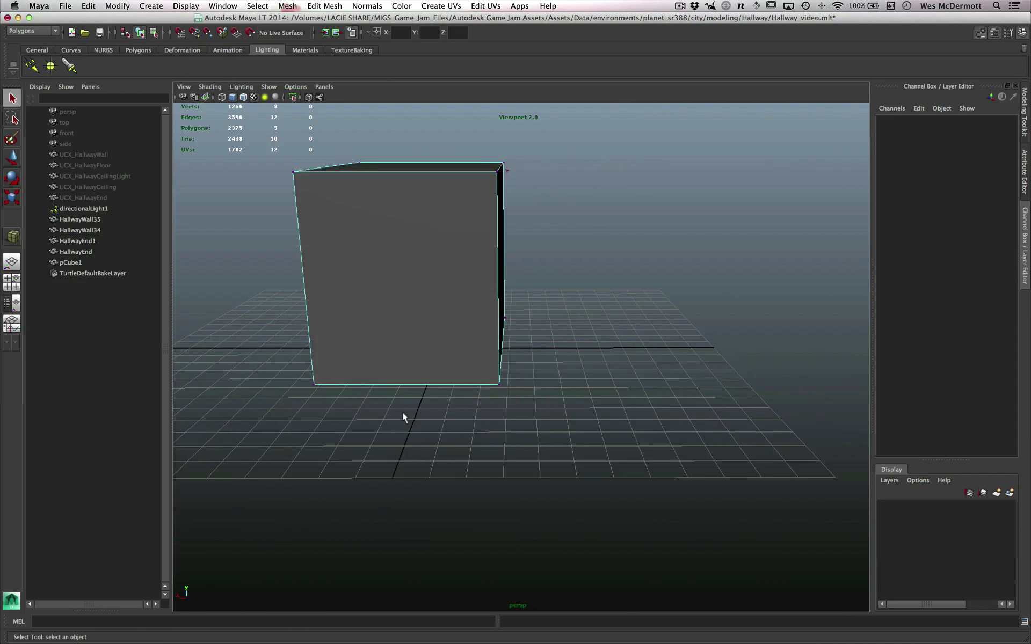
left_click(556, 424)
mouse_move(556, 424)
left_mouse_down("alt")
mouse_move(553, 437)
mouse_move(587, 433)
mouse_move(573, 433)
left_mouse_up("alt")
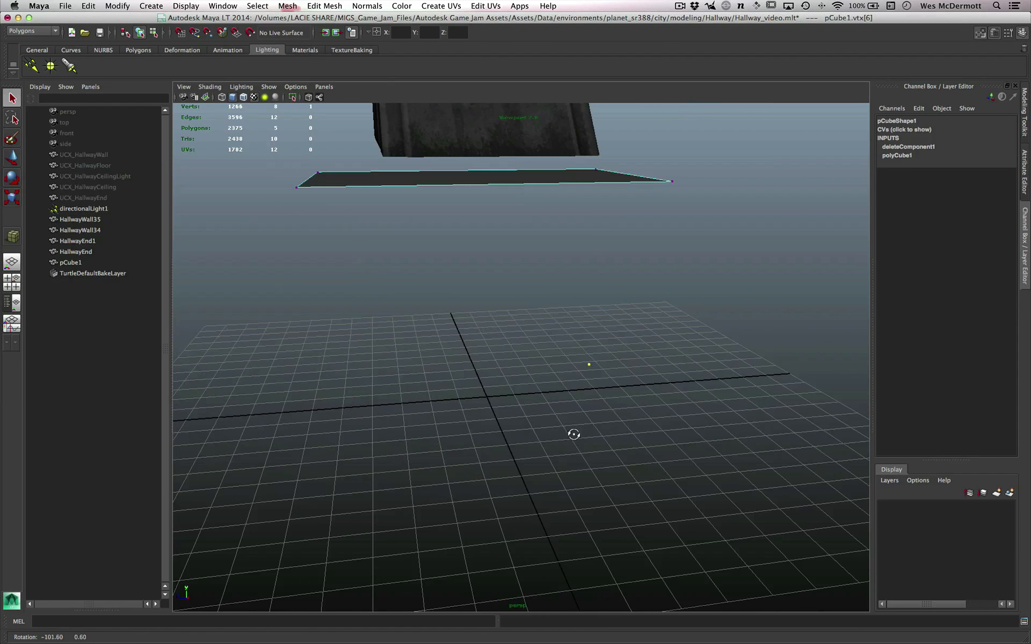
left_click_drag(580, 215, 552, 352, "alt")
left_click(557, 346)
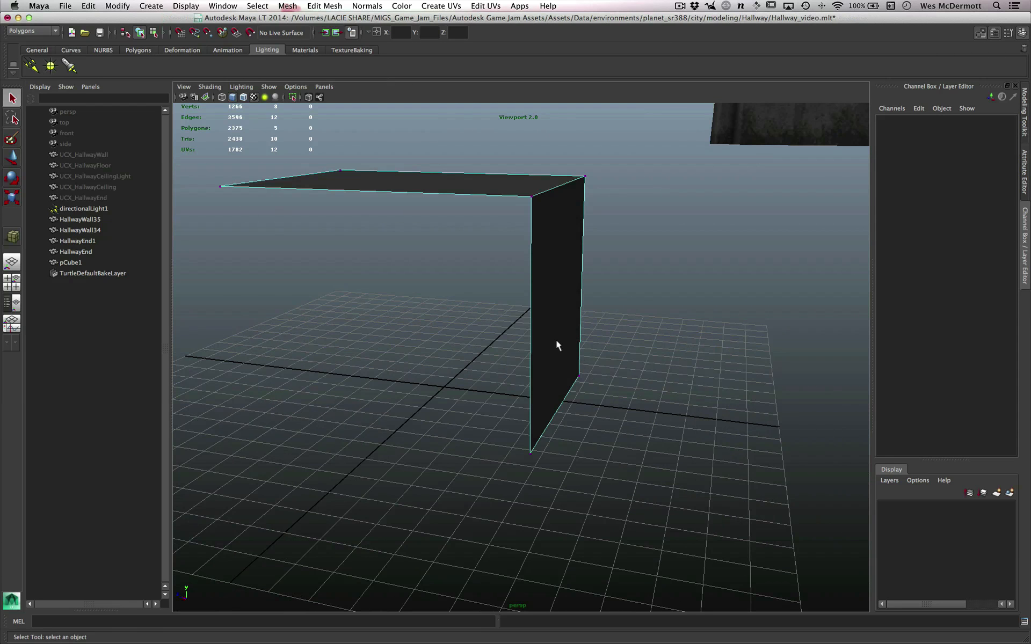
- Turn backface culling off for the cube and delete the cube from the scene
right_click_drag(557, 343, 665, 533)
left_click_drag(664, 533, 463, 341, "alt")
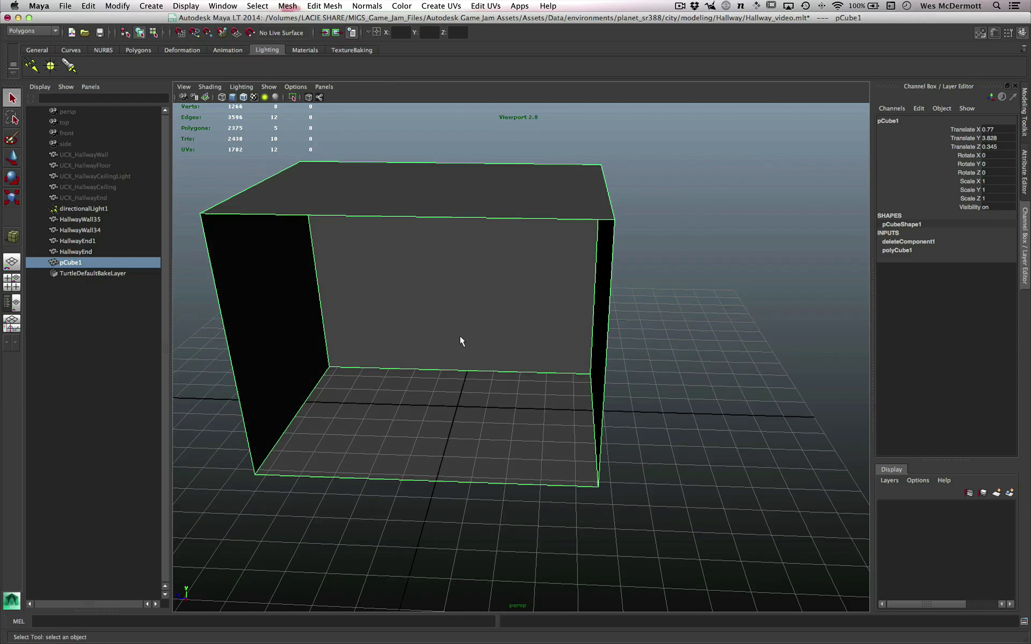
right_click_drag(462, 341, 515, 404, "alt")
left_click_drag(516, 404, 550, 384, "alt")
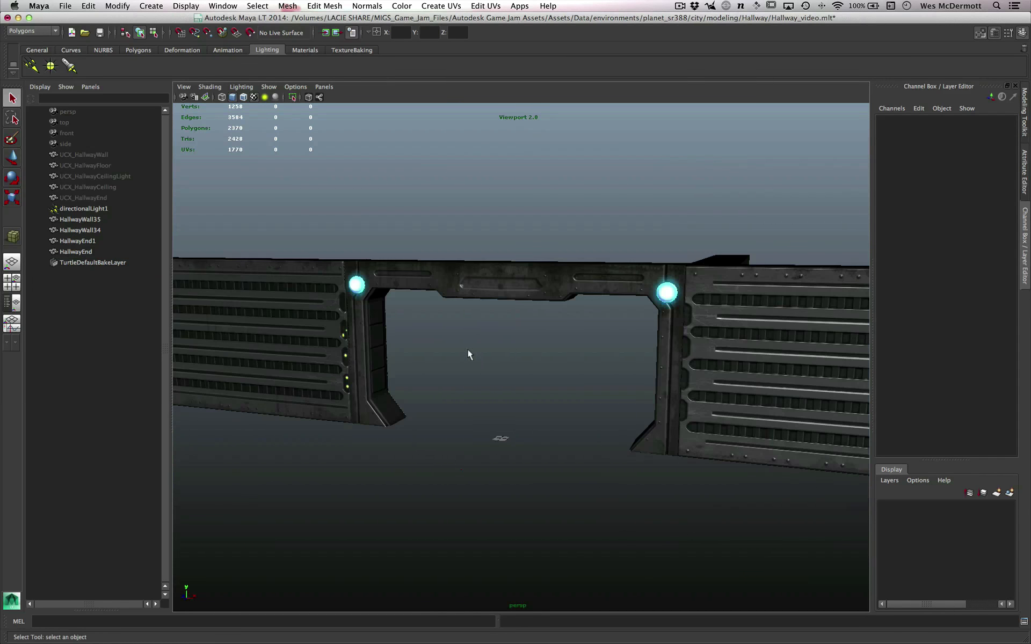
right_click_drag(468, 354, 576, 437, "alt")
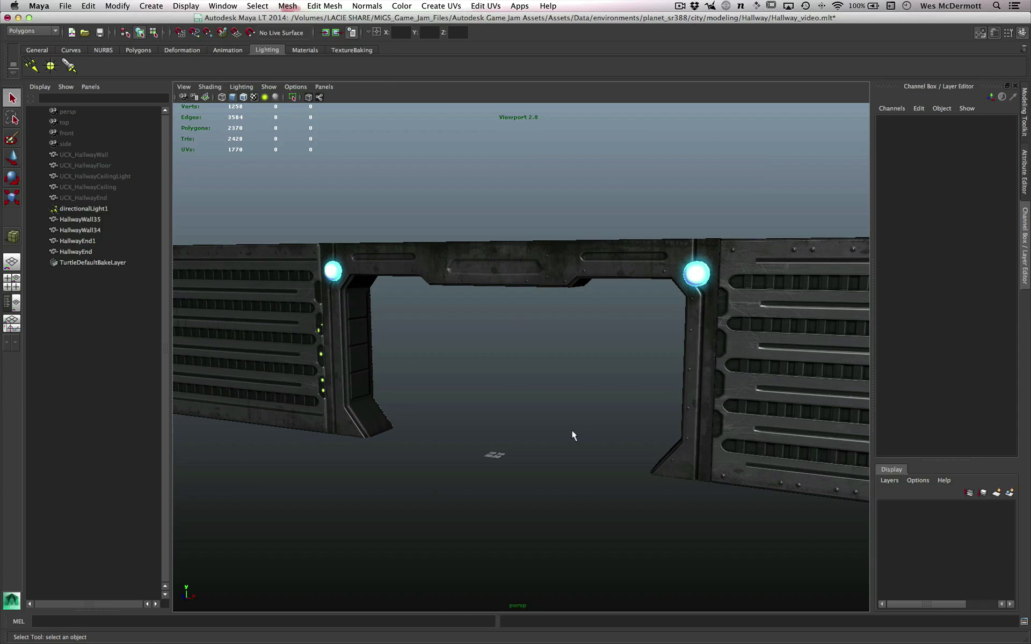
- Set the MayaLT folder on the Desktop as the Unity project that receives FBX assets
right_click_drag(508, 370, 533, 394, "alt")
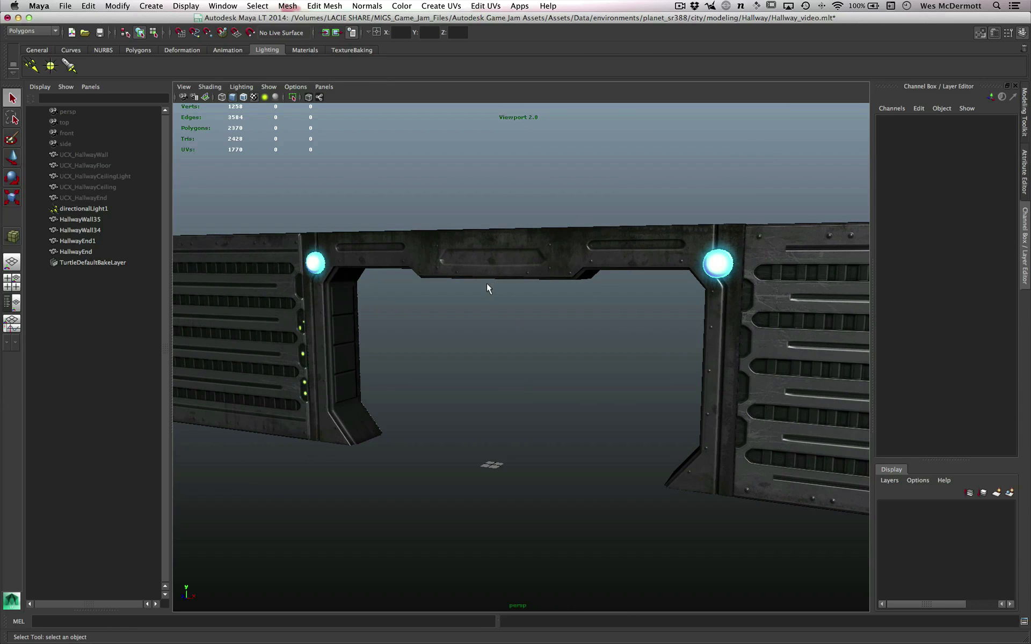
left_click(66, 6)
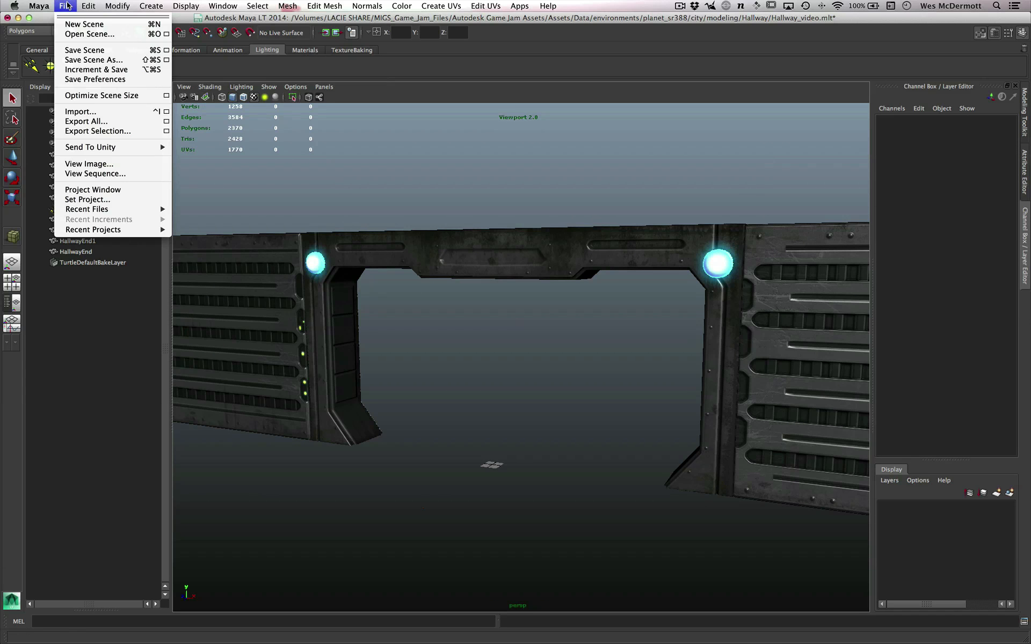
mouse_move(76, 147)
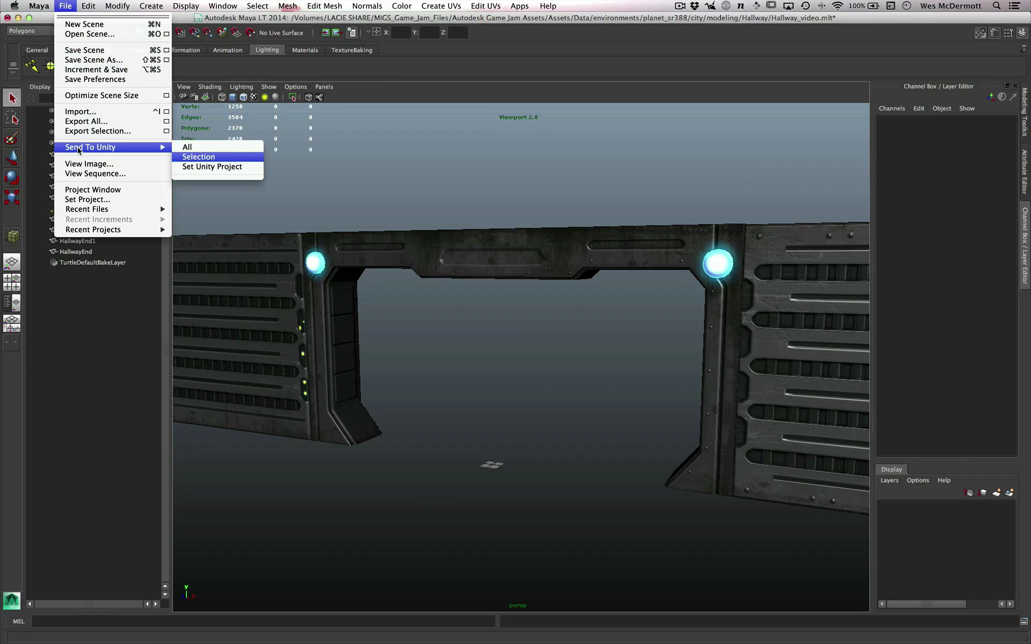
left_click(203, 171)
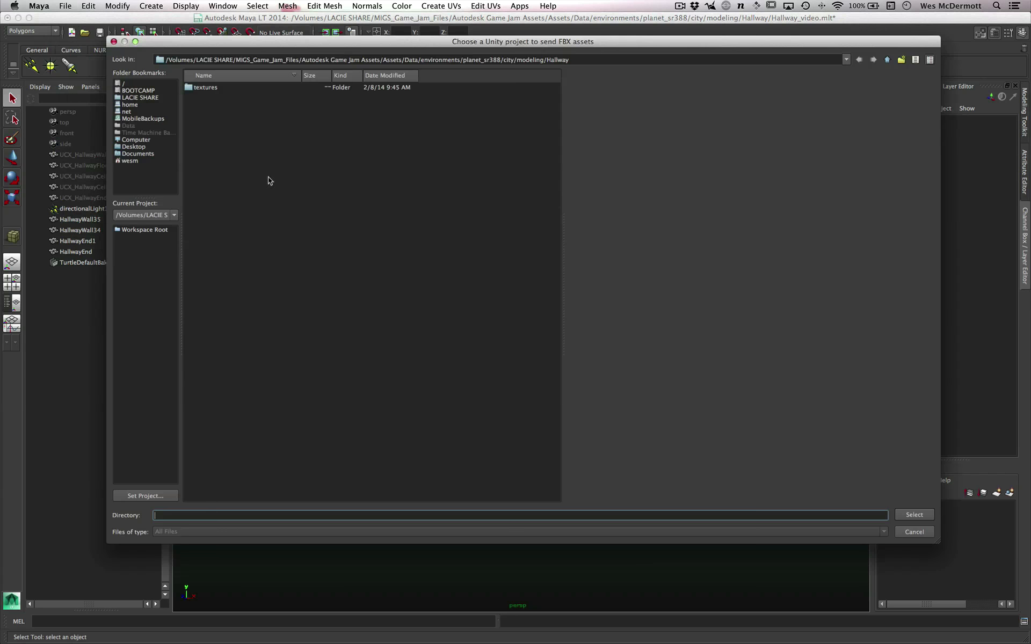
left_click(138, 148)
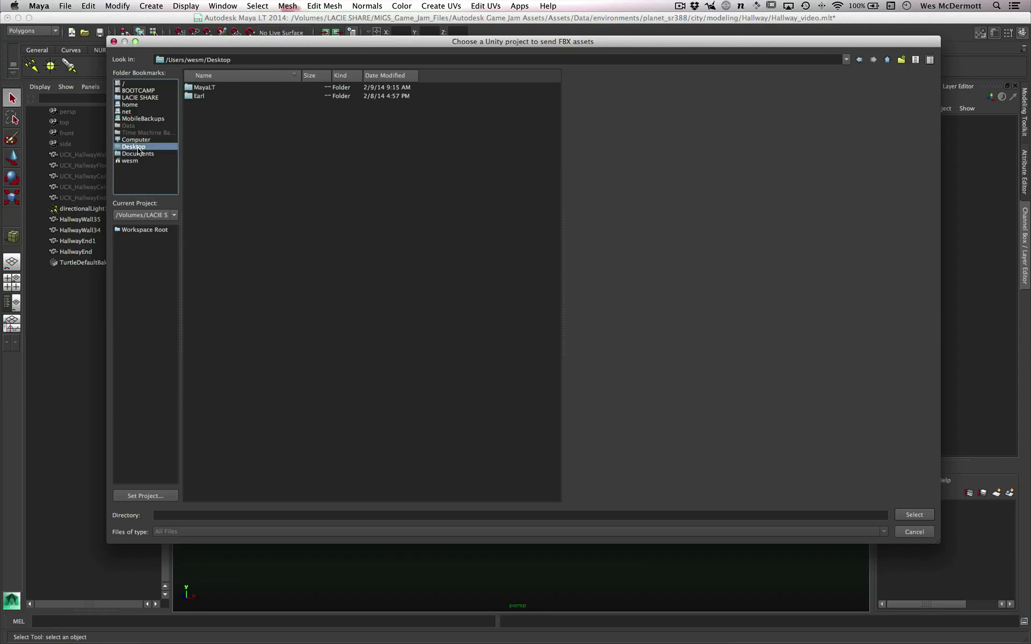
double_click(212, 87)
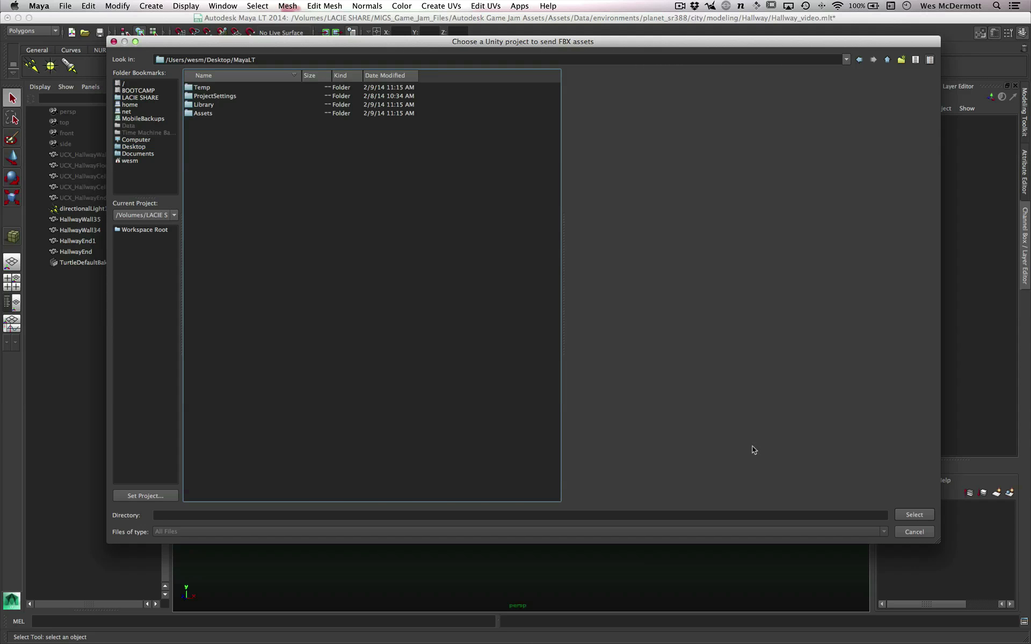
left_click(914, 515)
- Select the HallwayEnd doorway and start sending only the selection to Unity
scroll(494, 343, "up", 1)
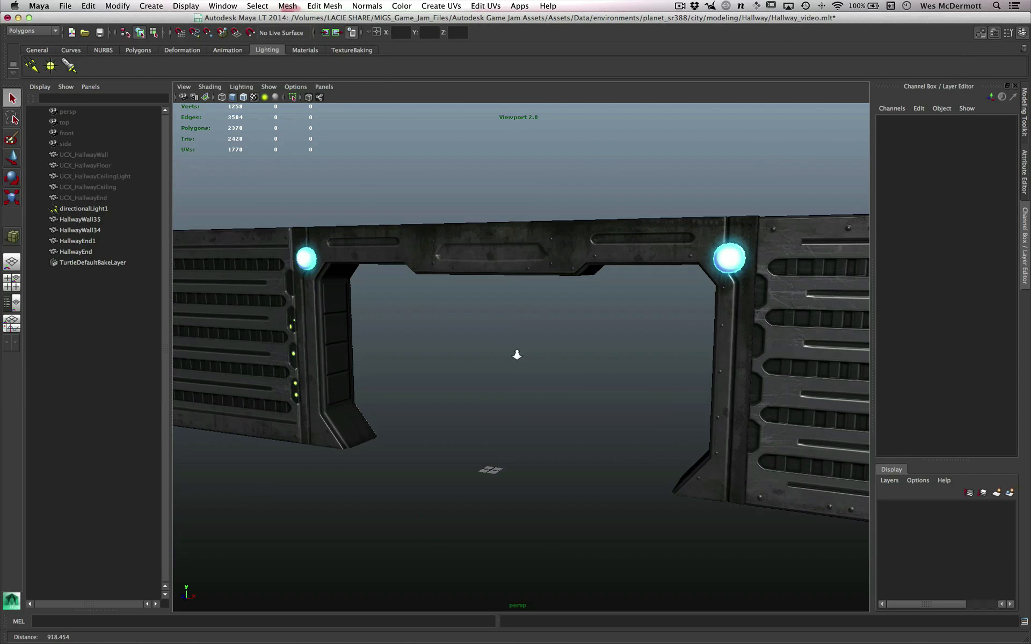
left_click_drag(516, 355, 554, 361, "alt")
left_click(505, 266)
scroll(559, 361, "down", 1)
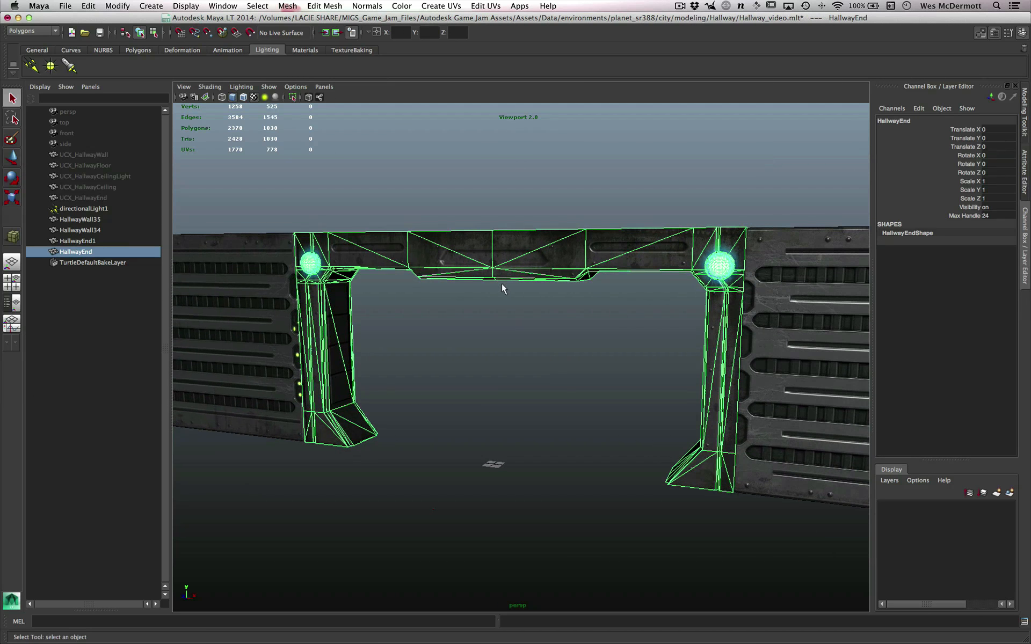
left_click(64, 6)
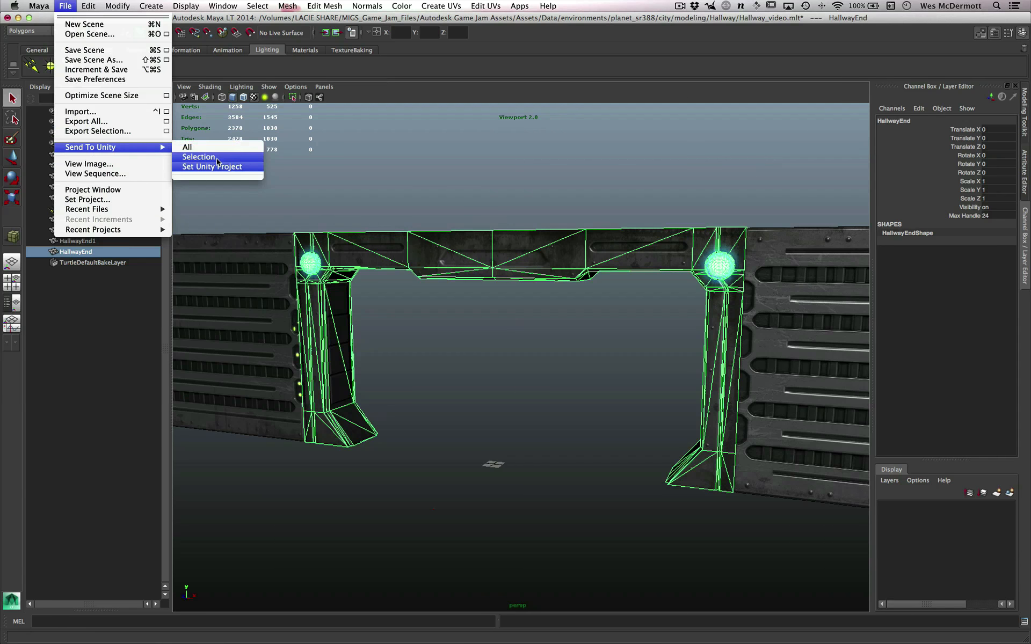
left_click(217, 159)
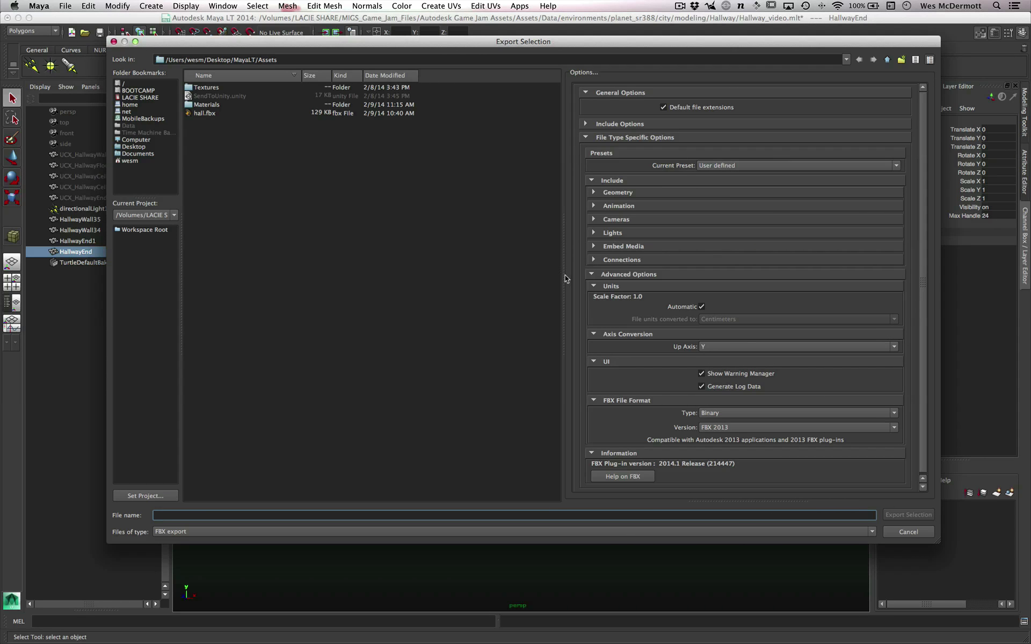
- Expand the animation export options and export the selected doorway as FBX, overwriting hall.fbx in the Unity project's Assets folder
left_click_drag(565, 275, 575, 275)
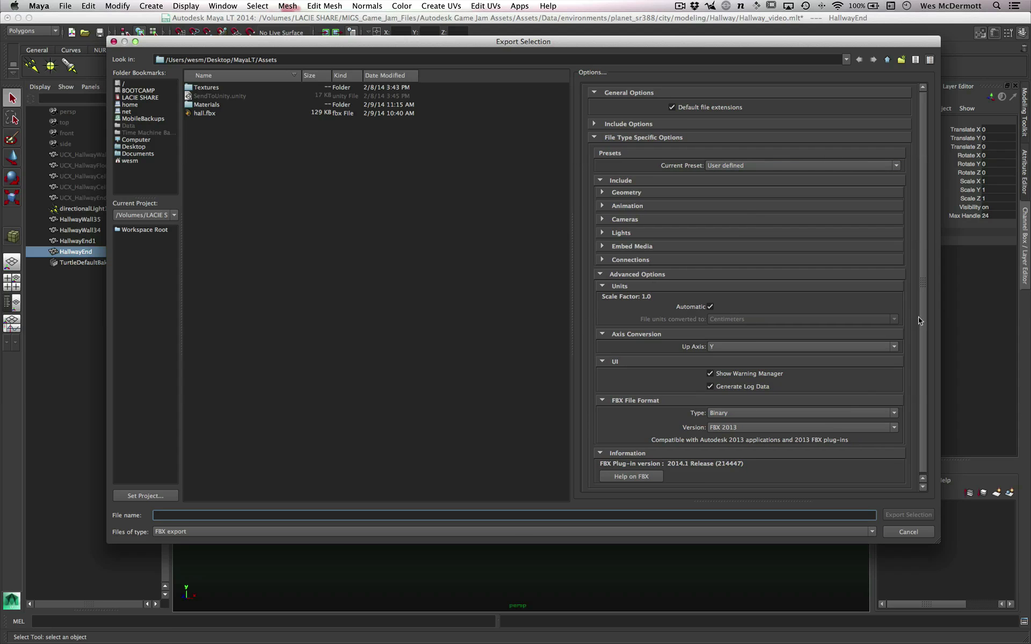
left_click(634, 289)
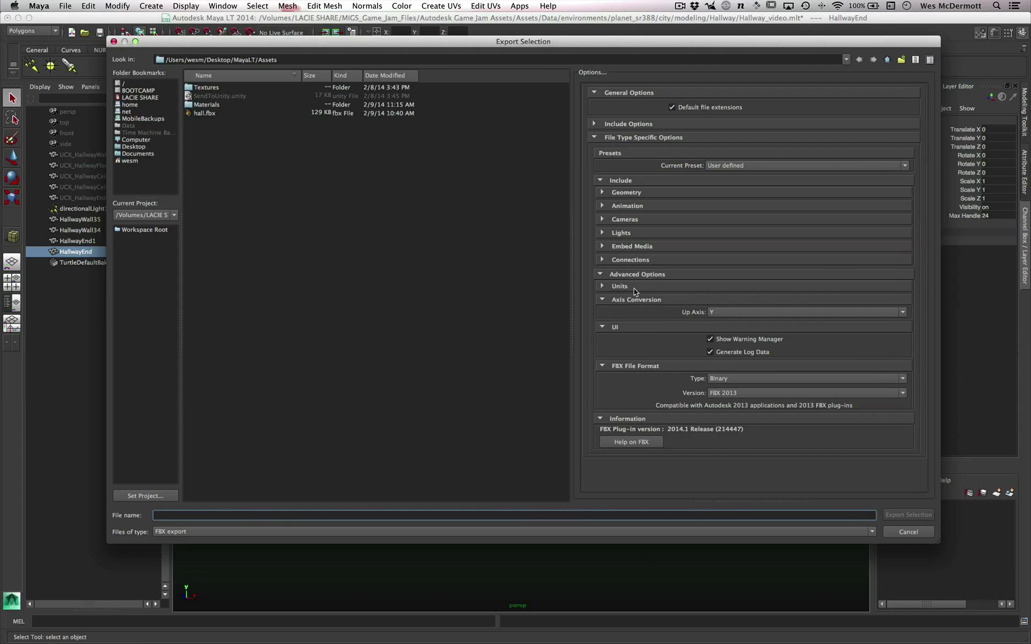
left_click(639, 209)
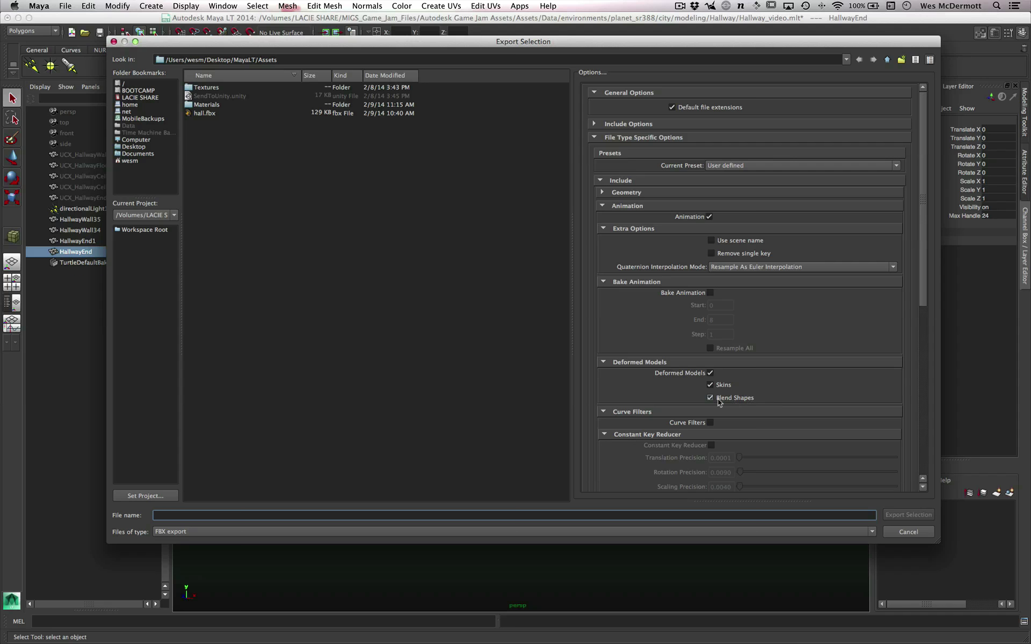
left_click(266, 206)
left_click(206, 113)
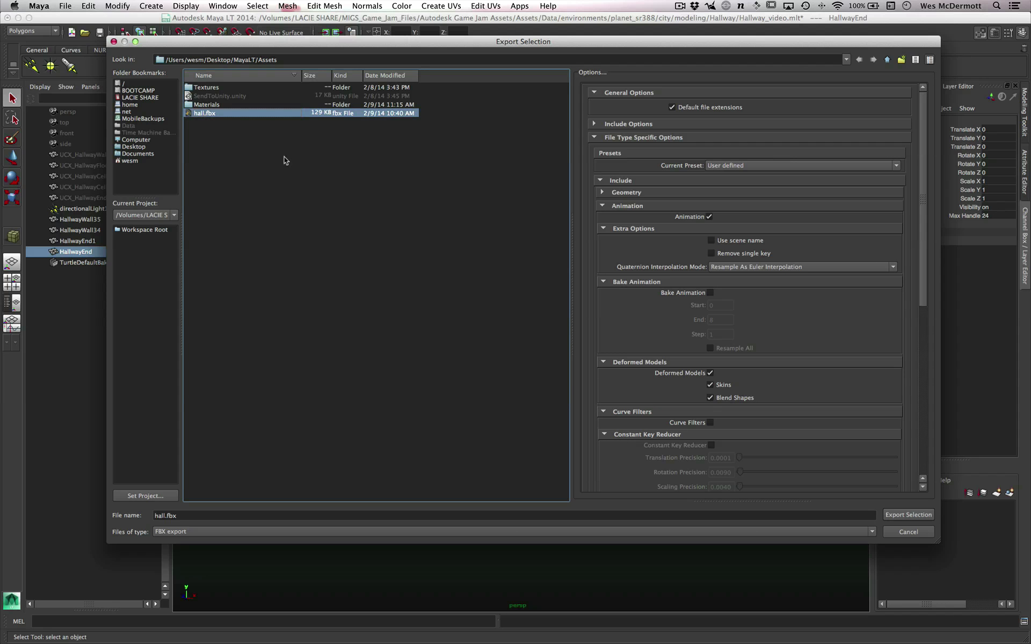
left_click(908, 515)
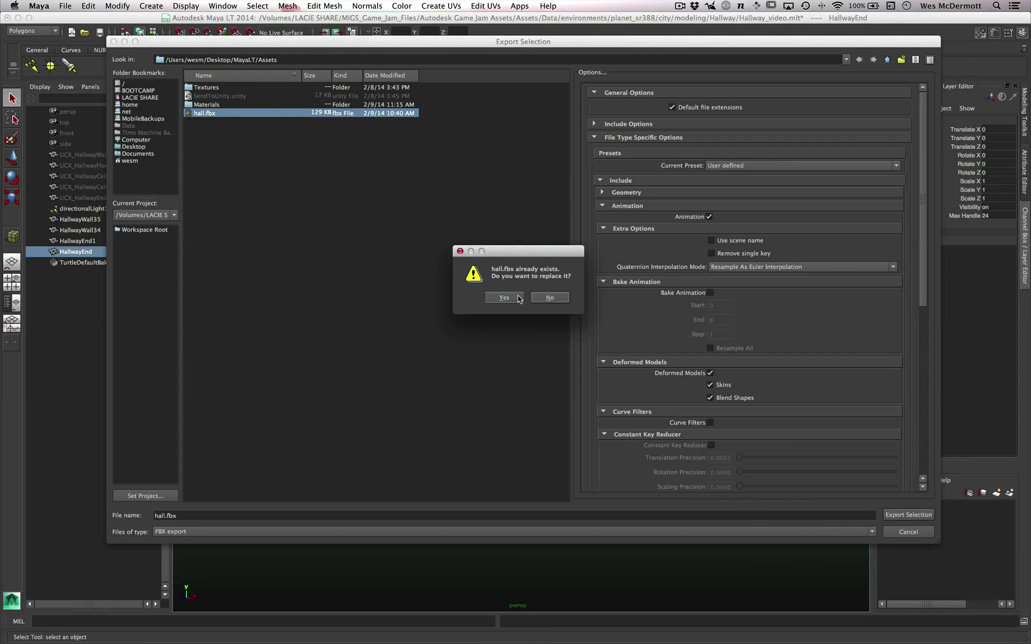
left_click(513, 330)
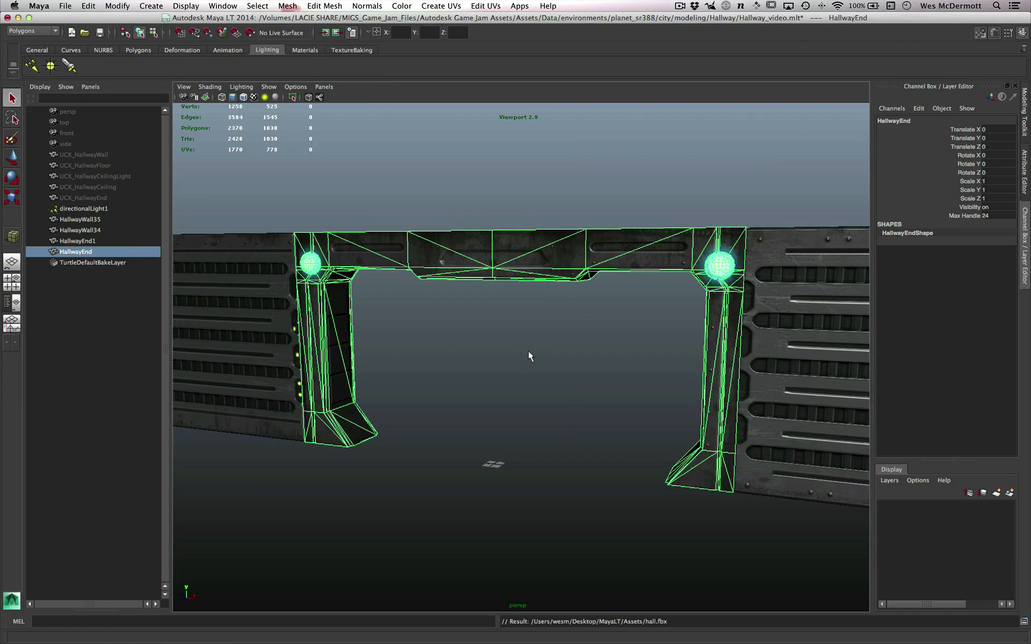
- Look through the Polygons, Deformation, Animation, Lighting, Materials and TextureBaking shelves
right_click_drag(529, 352, 551, 371, "alt")
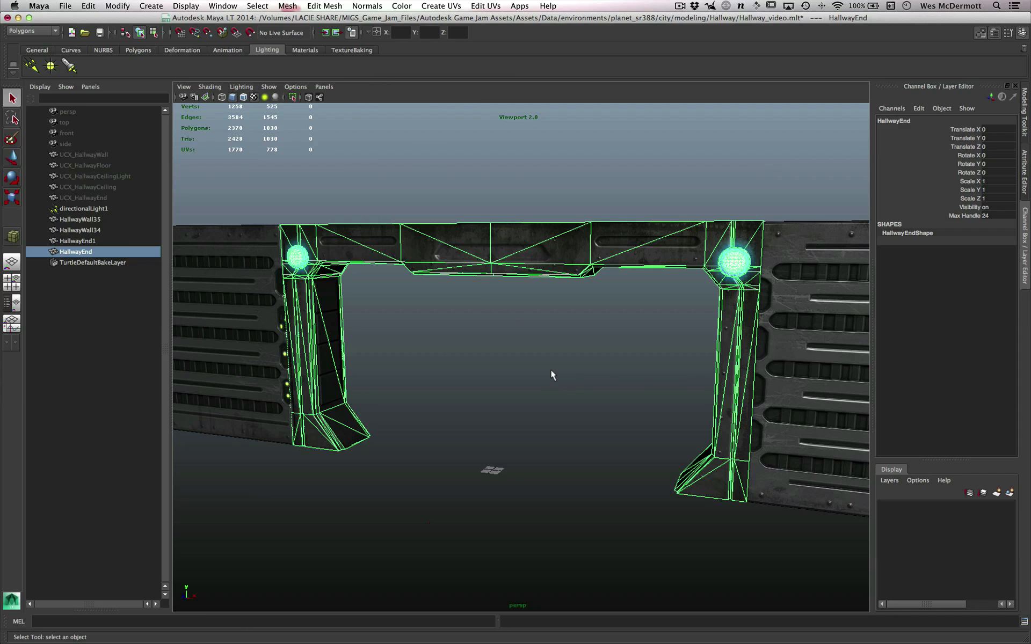
right_click_drag(459, 325, 472, 396, "alt")
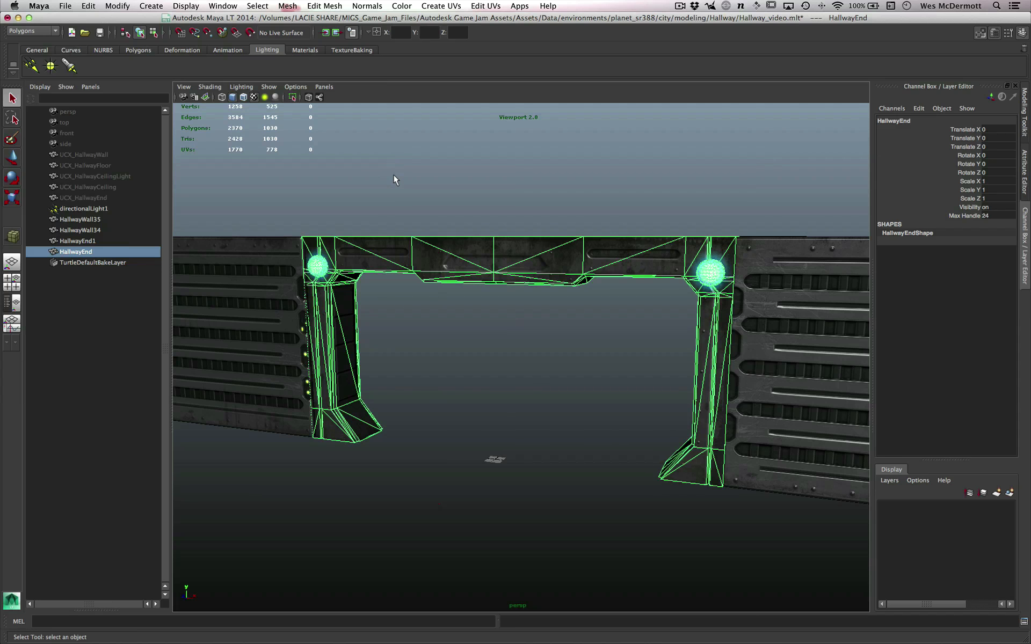
left_click(127, 48)
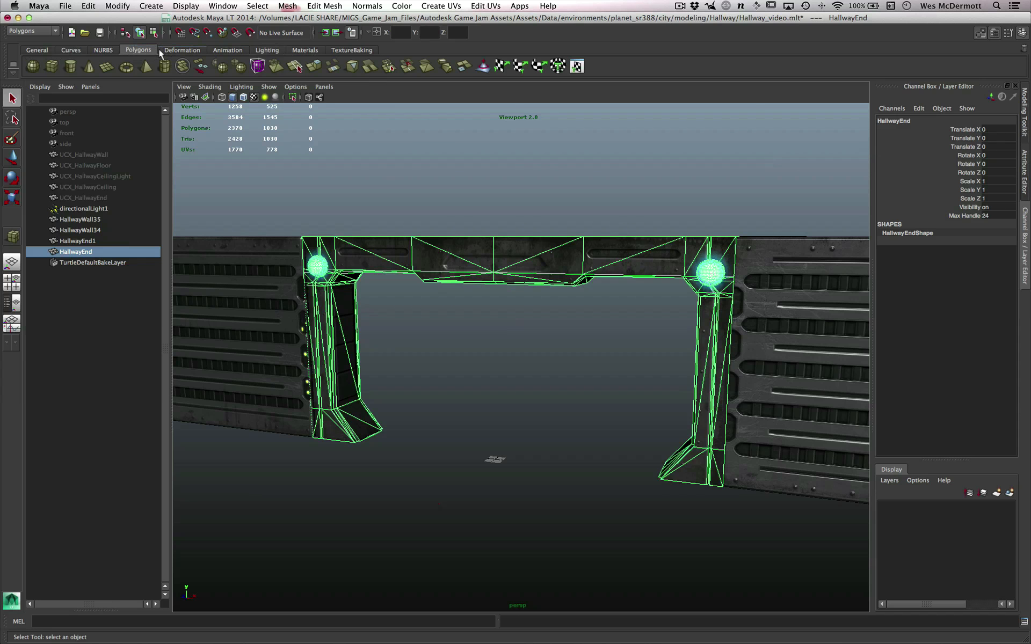
left_click(174, 50)
left_click(227, 50)
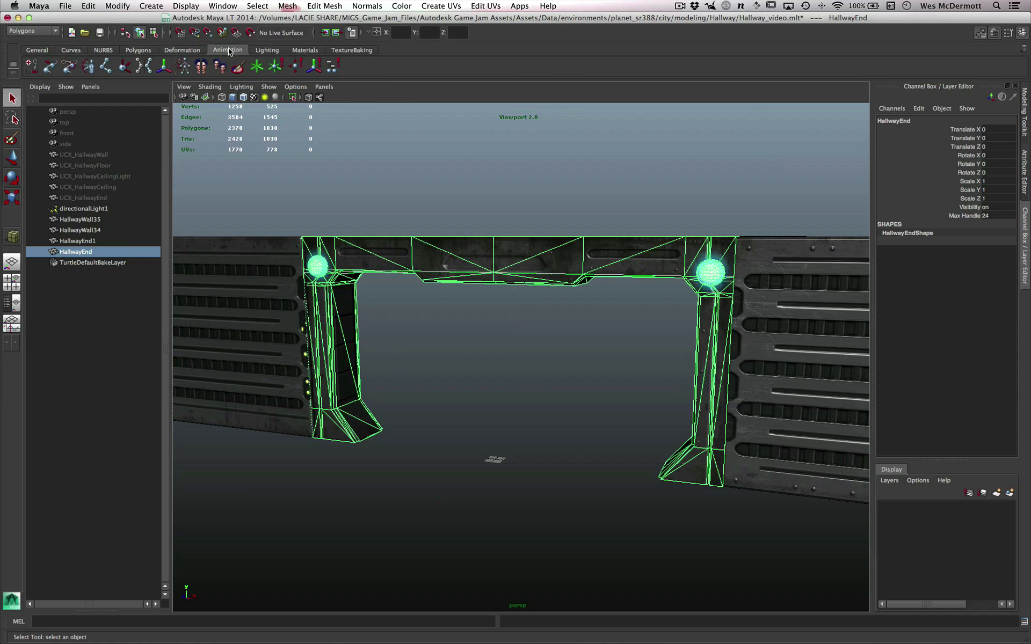
left_click(268, 50)
left_click(303, 50)
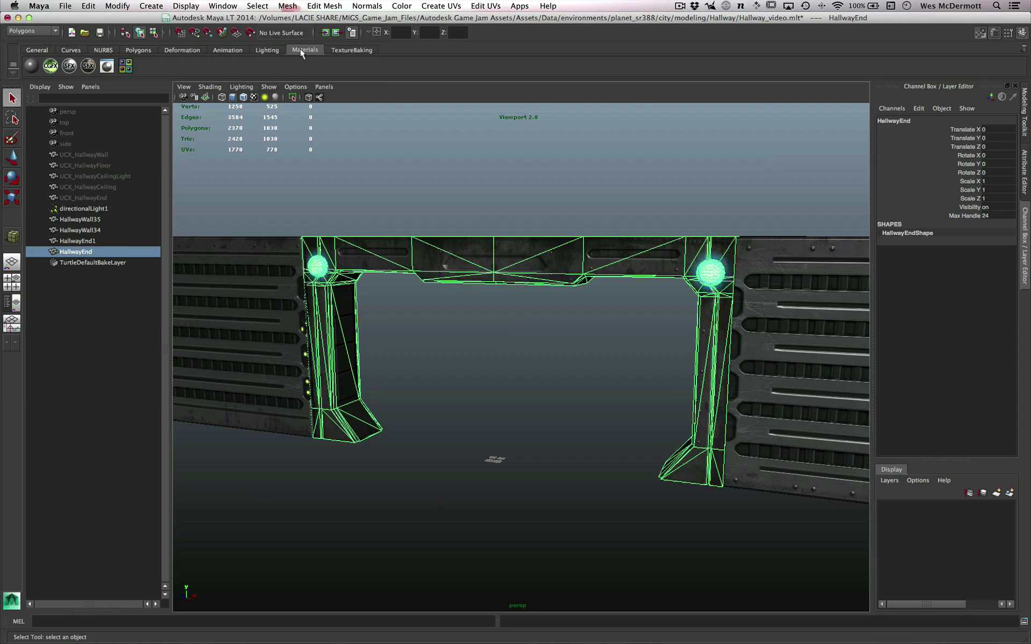
left_click(339, 50)
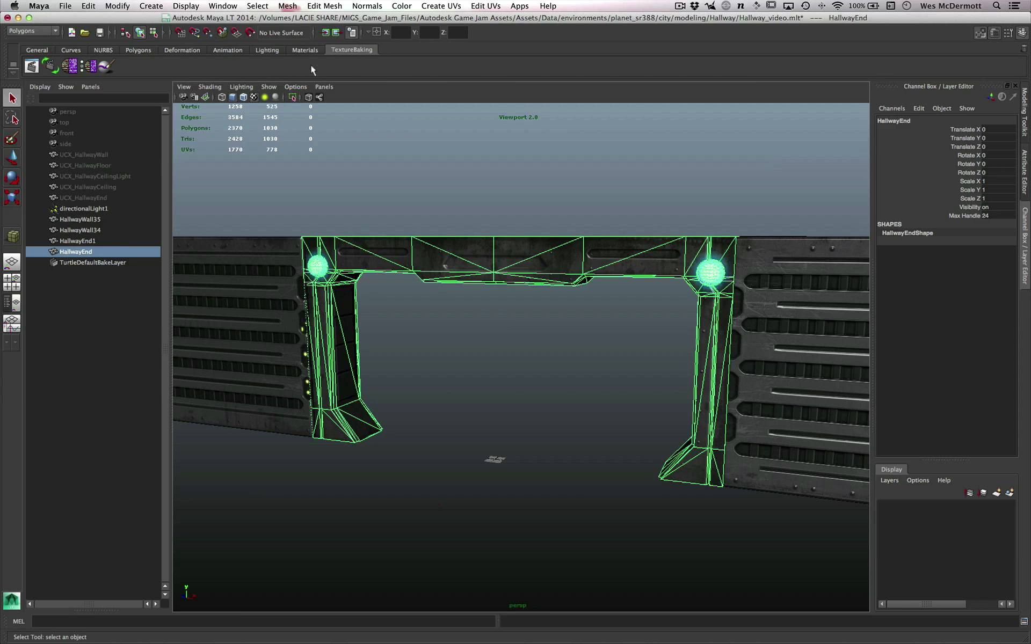
left_click(296, 50)
left_click(278, 51)
left_click(305, 50)
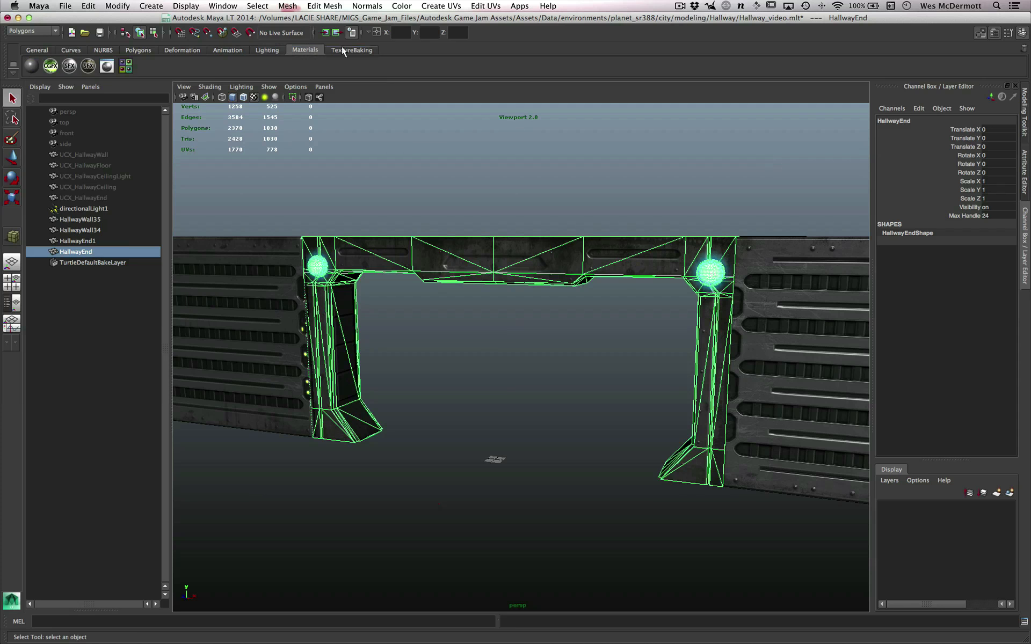
left_click(342, 50)
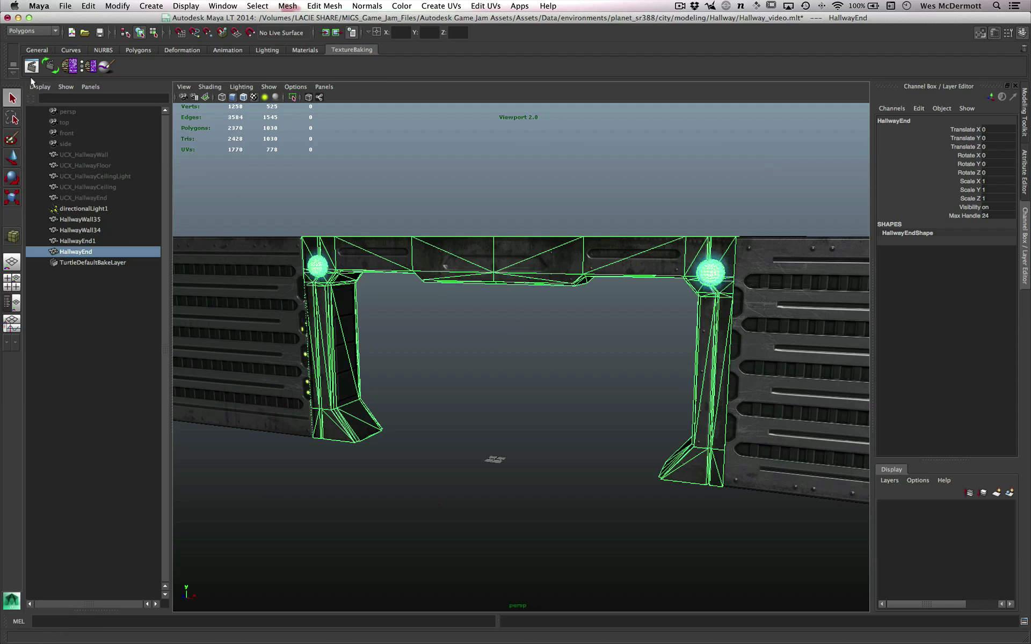
- Create a new custom shelf named Unity
left_click(13, 71)
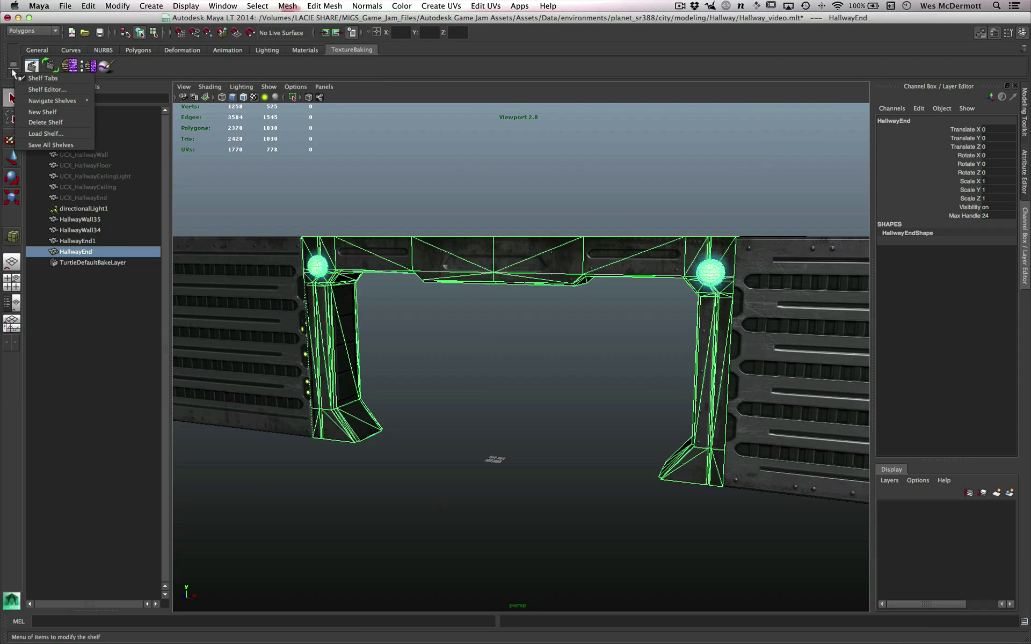
left_click(42, 112)
type("Unity")
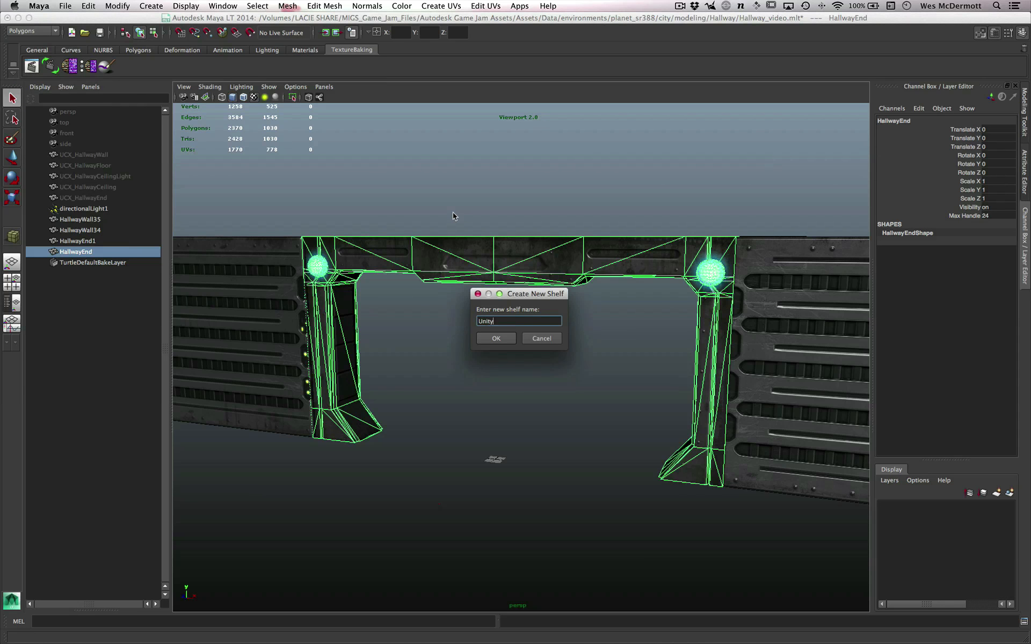
left_click(495, 339)
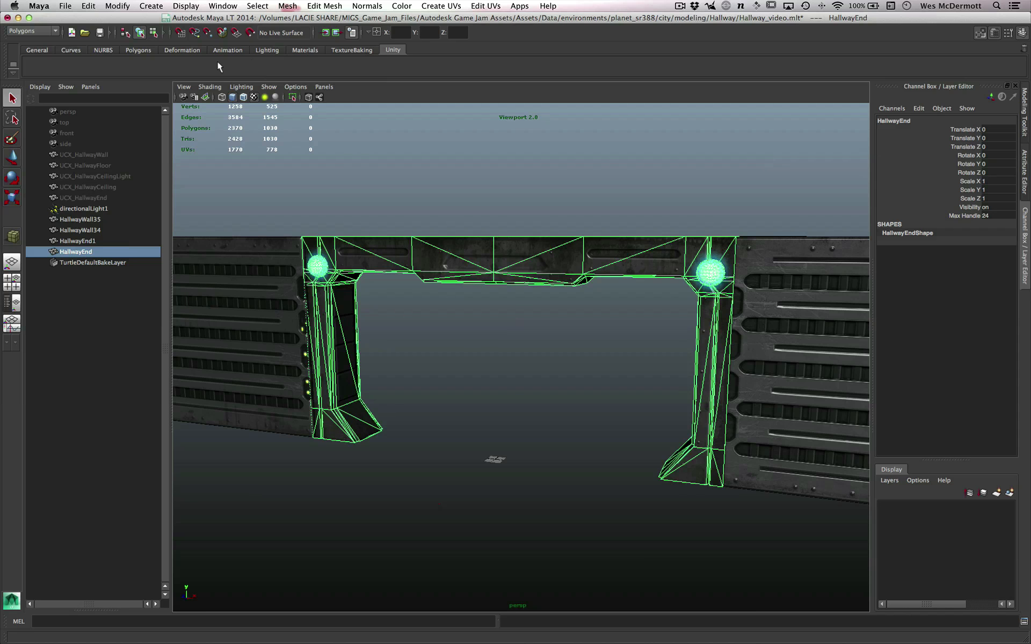
- Add the Send To Unity commands All, Selection and Set Unity Project to the Unity shelf as shortcuts
left_click(74, 6)
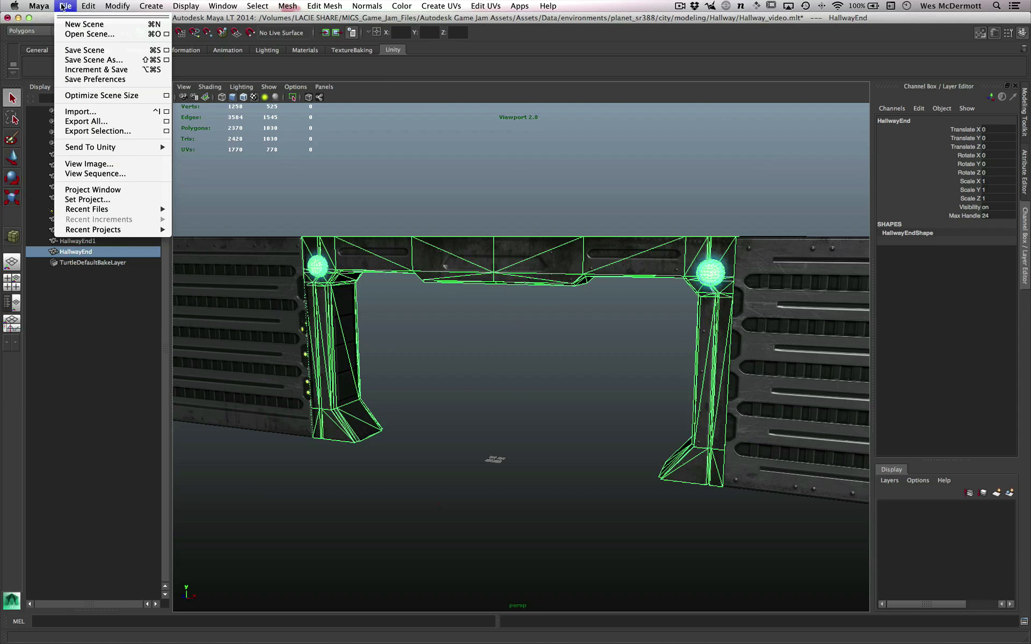
mouse_move(89, 148)
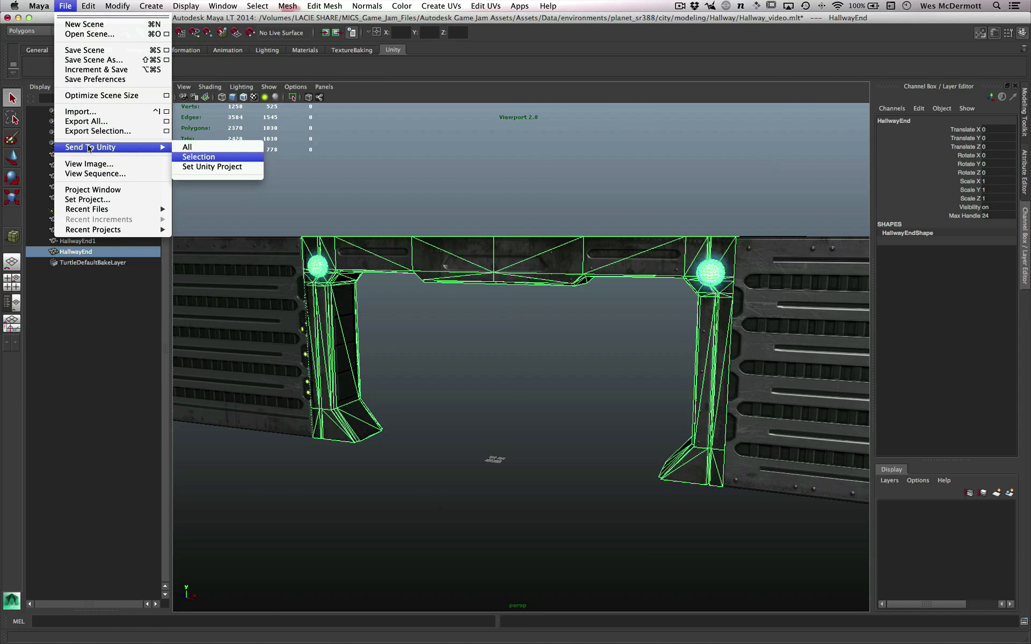
left_click(188, 148)
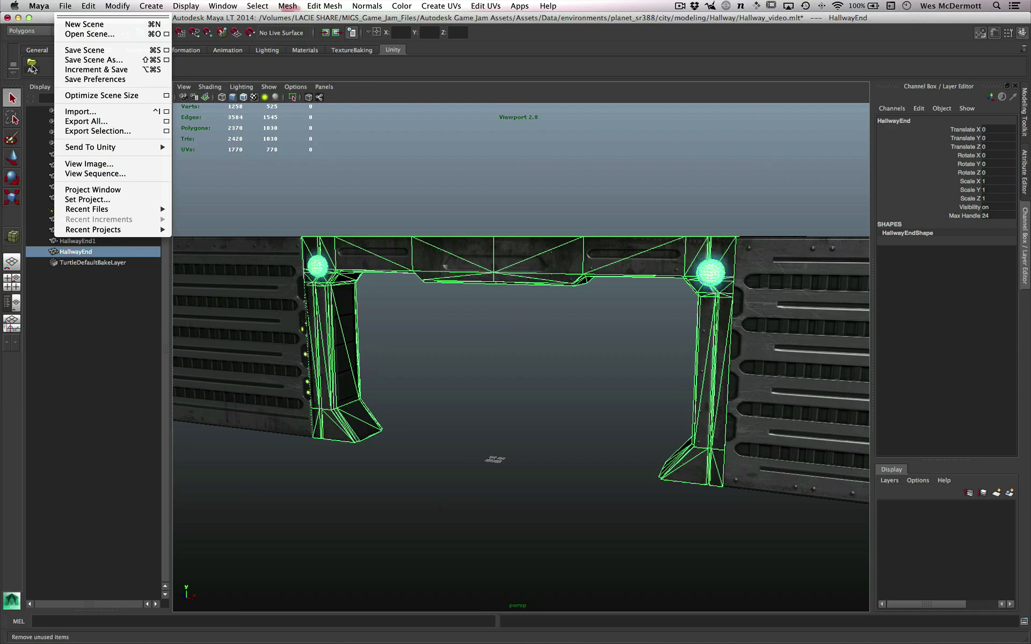
mouse_move(88, 151)
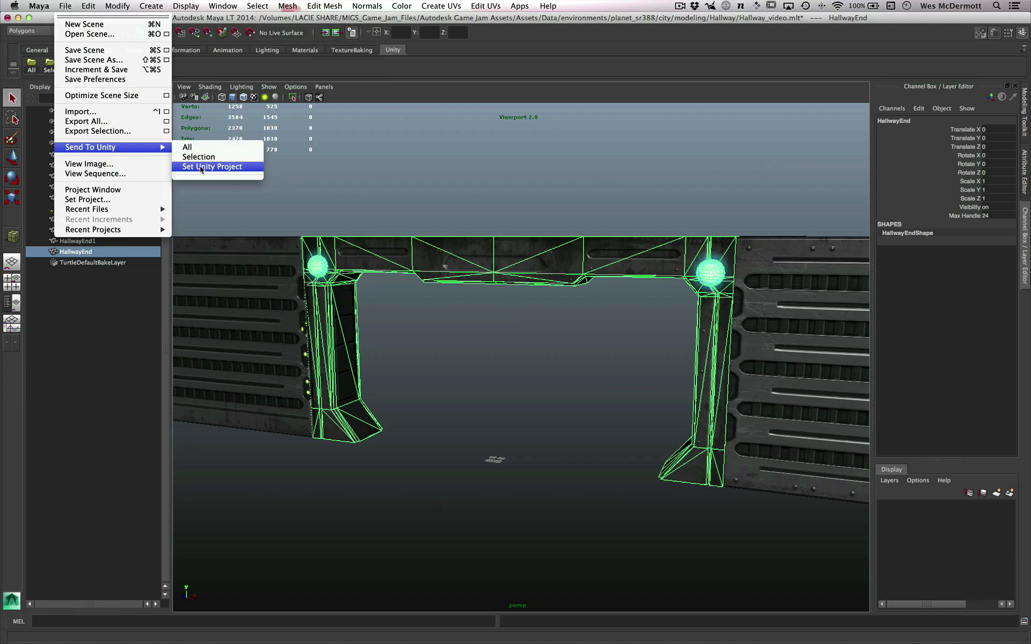
left_click(350, 183)
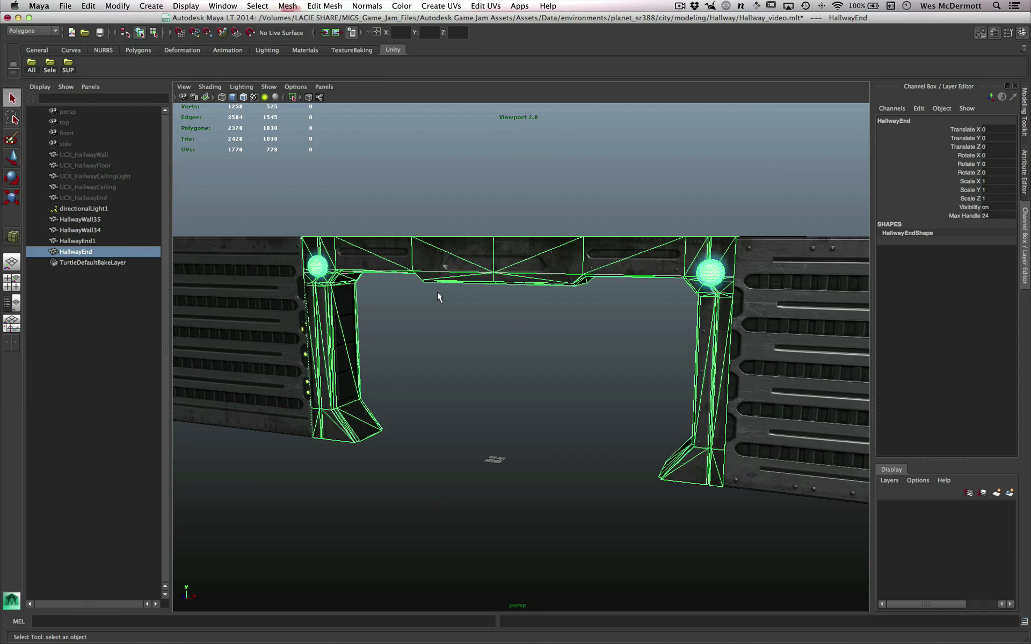
- Test the Unity shelf's Selection shortcut on the doorway by bringing up the export dialog, and cancel the export
left_click_drag(437, 297, 483, 223, "alt")
left_click_drag(508, 267, 364, 301, "alt")
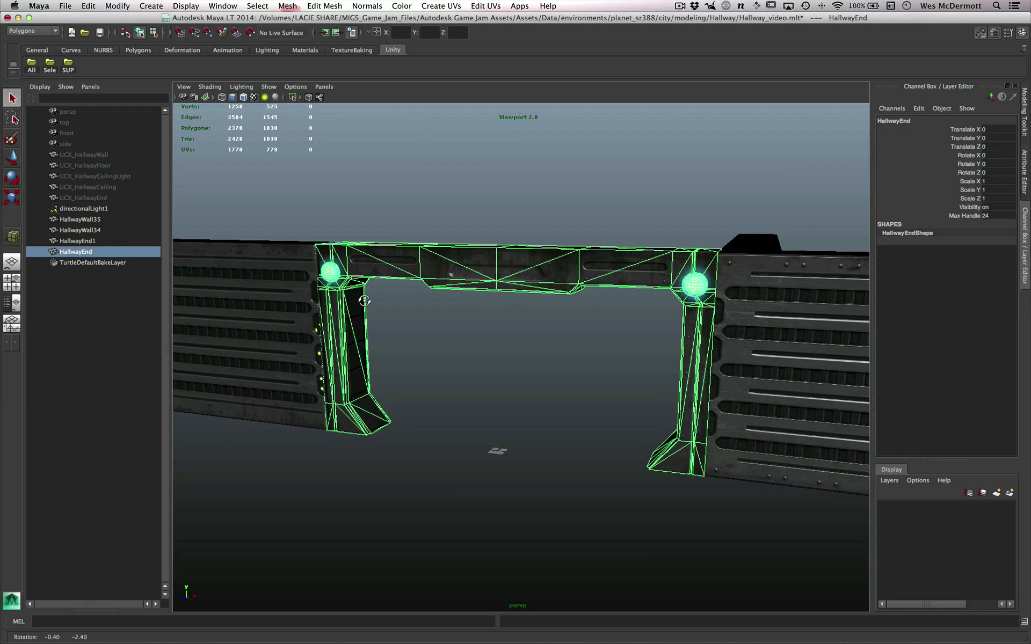
left_click(50, 66)
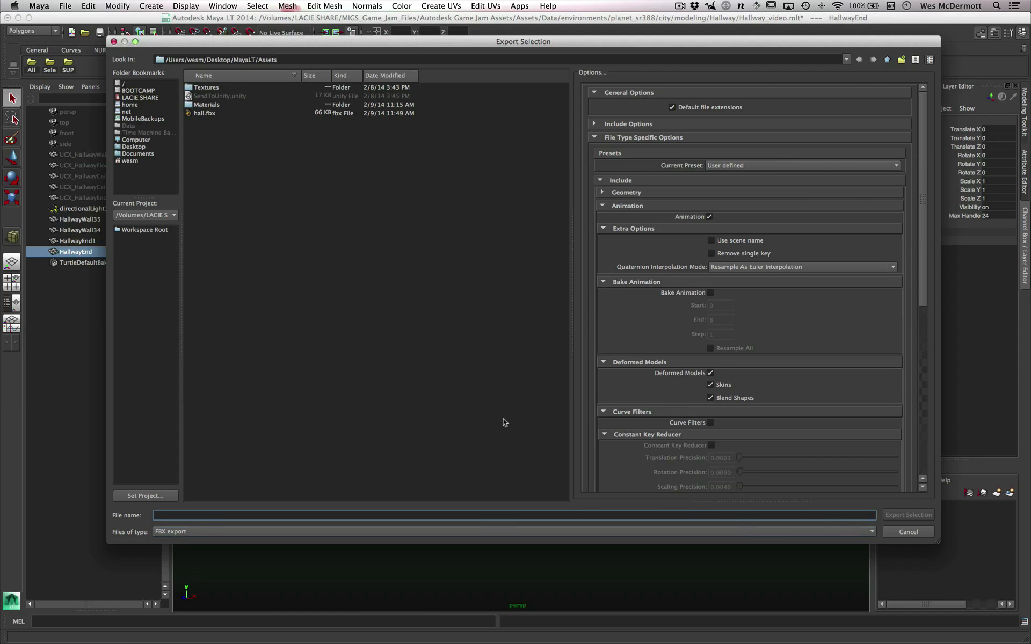
left_click(908, 532)
- Review where the Send To Unity commands are found and deselect the doorway
left_click(65, 5)
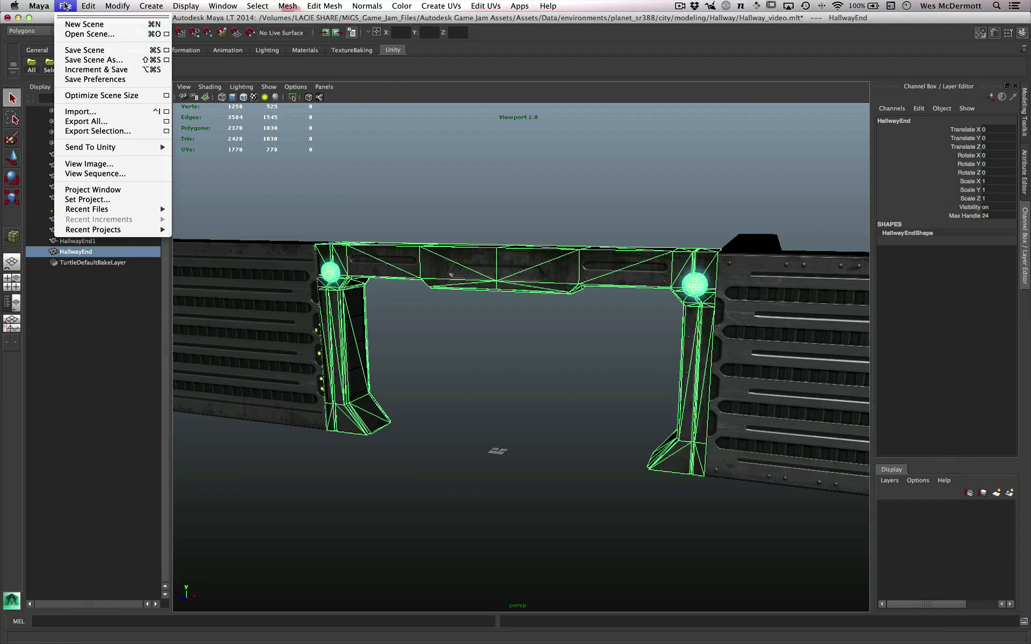
mouse_move(150, 146)
left_click(486, 207)
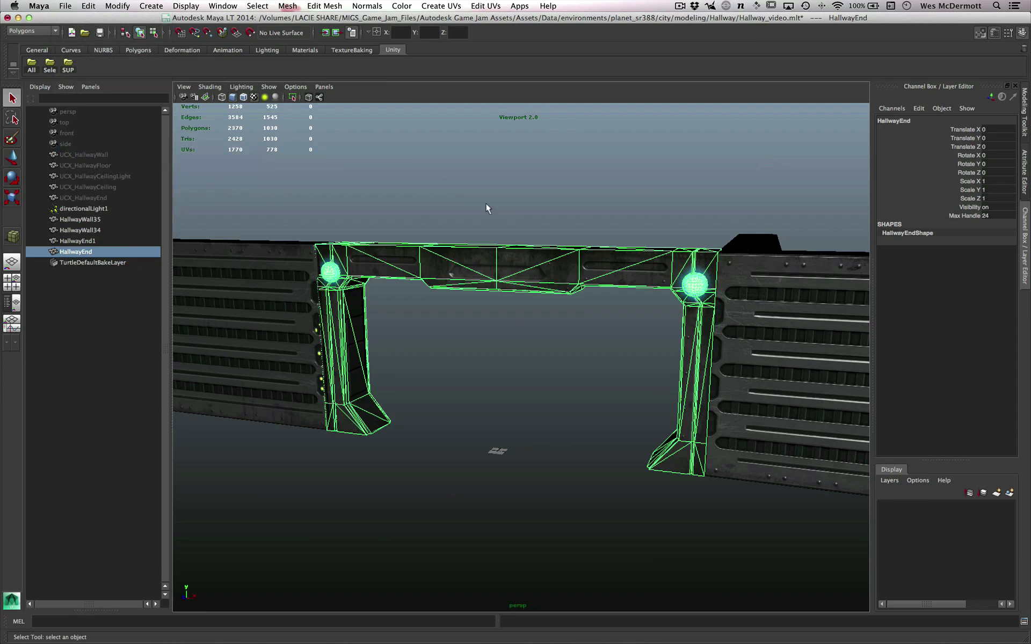
left_click(487, 205)
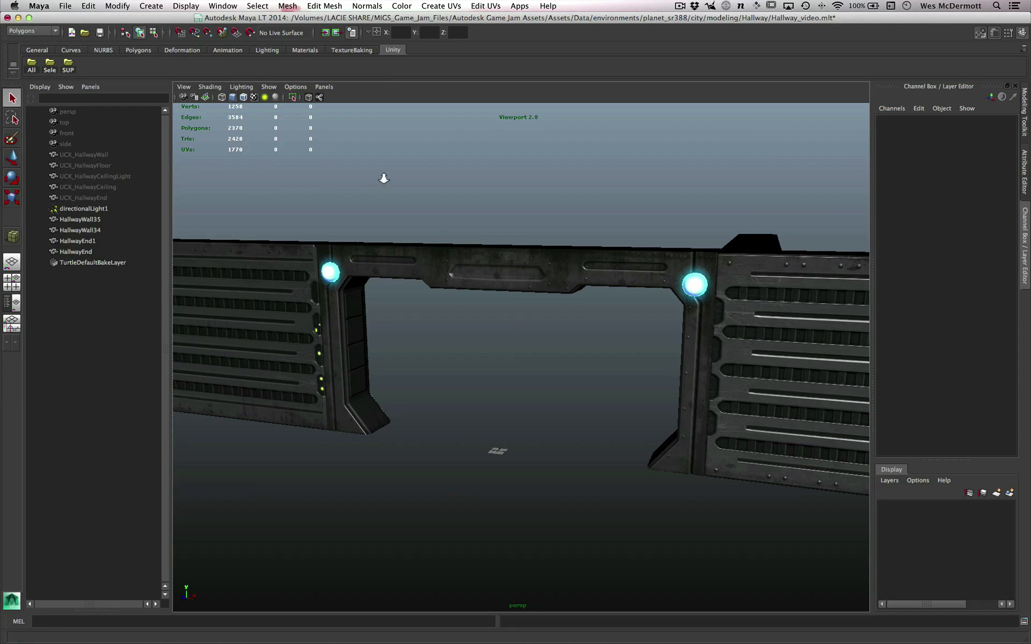
right_click_drag(383, 178, 414, 189, "alt")
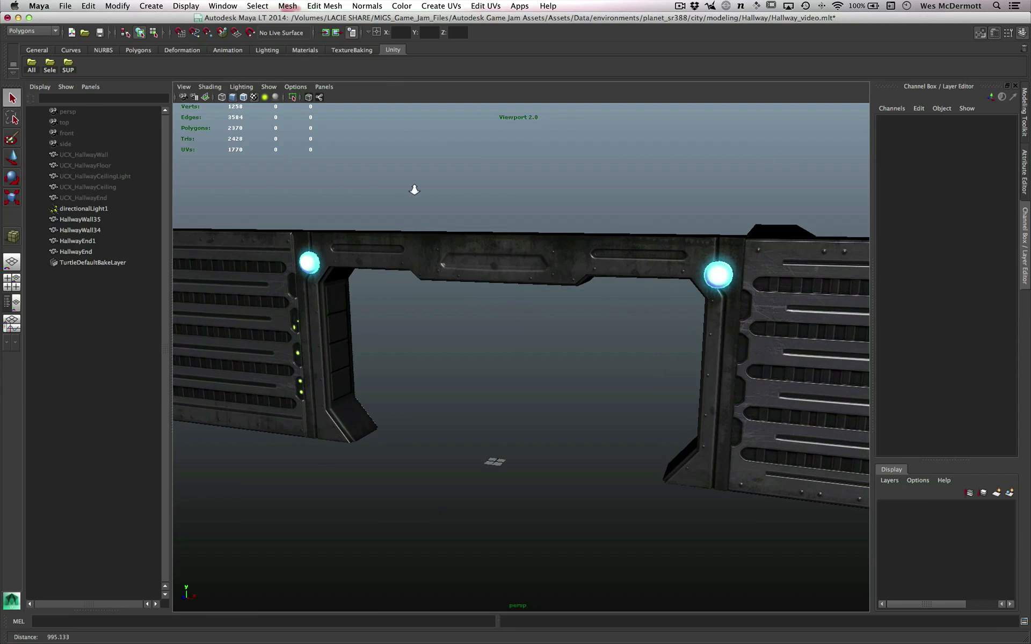
- Add Freeze Transformations, Center Pivot and Delete All by Type History to the Unity shelf as shortcuts
left_click(118, 7)
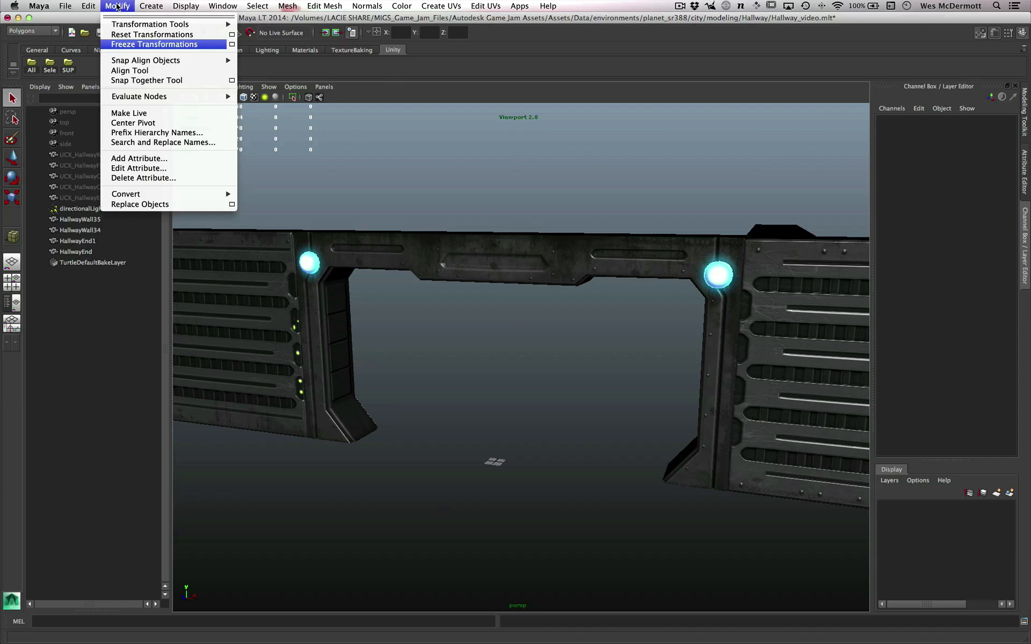
left_click(131, 43, "ctrl+shift")
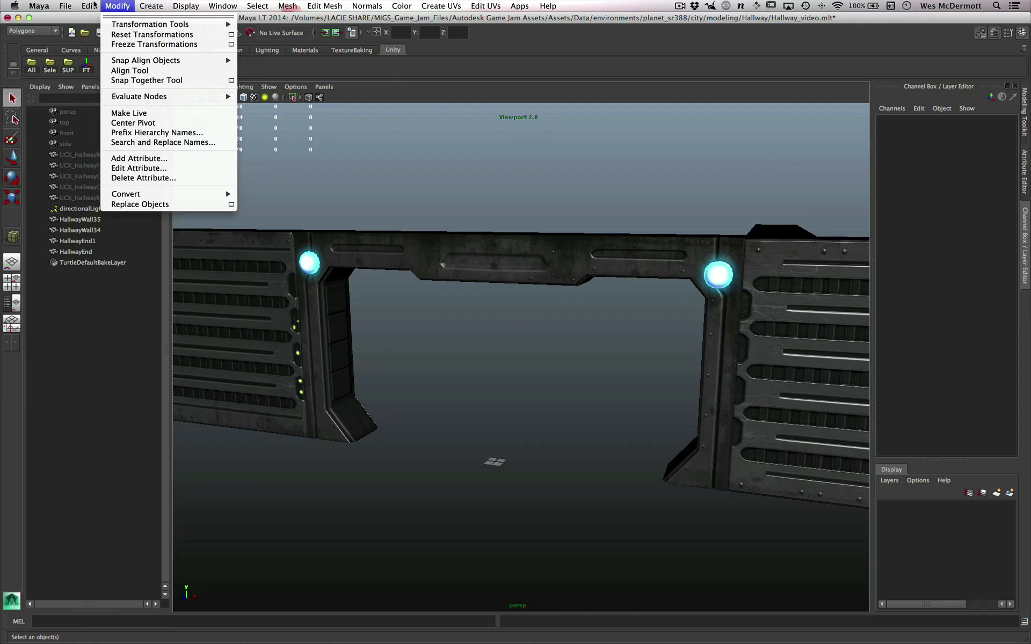
mouse_move(87, 6)
mouse_move(129, 9)
left_click(138, 123)
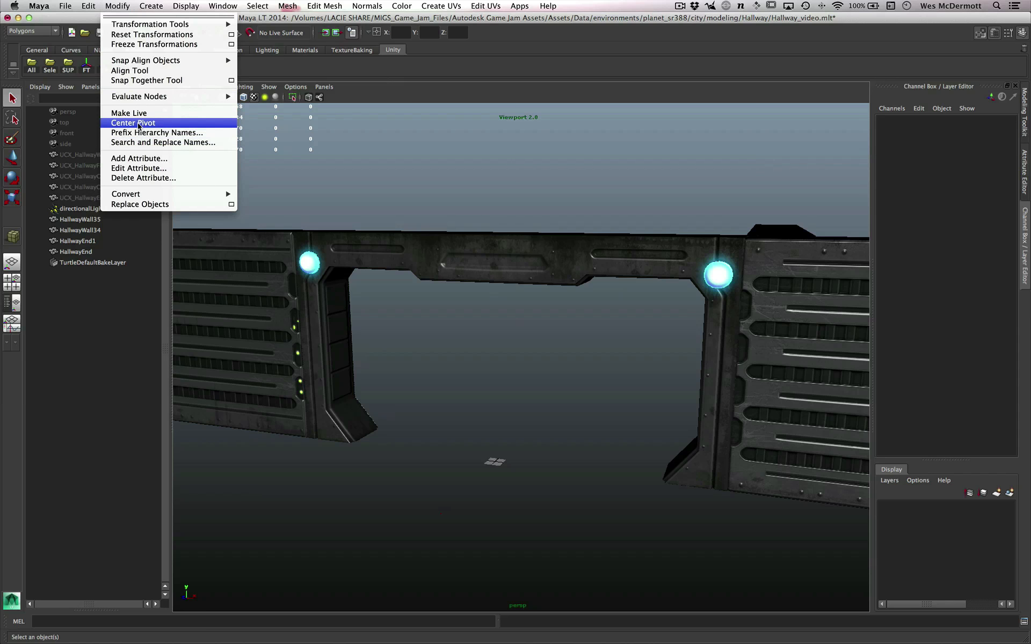
left_click(89, 6)
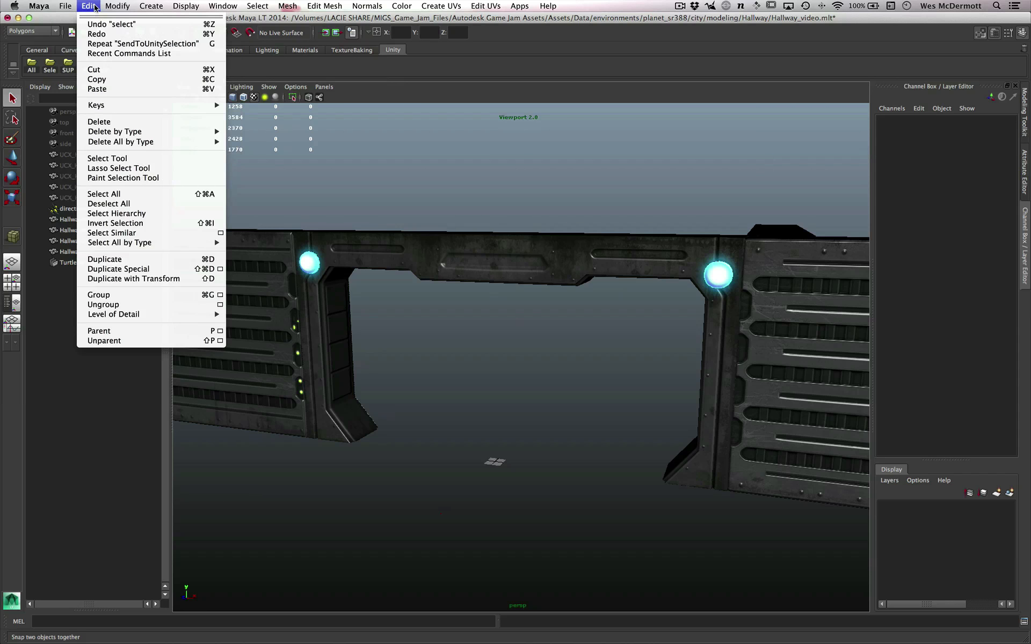
mouse_move(119, 142)
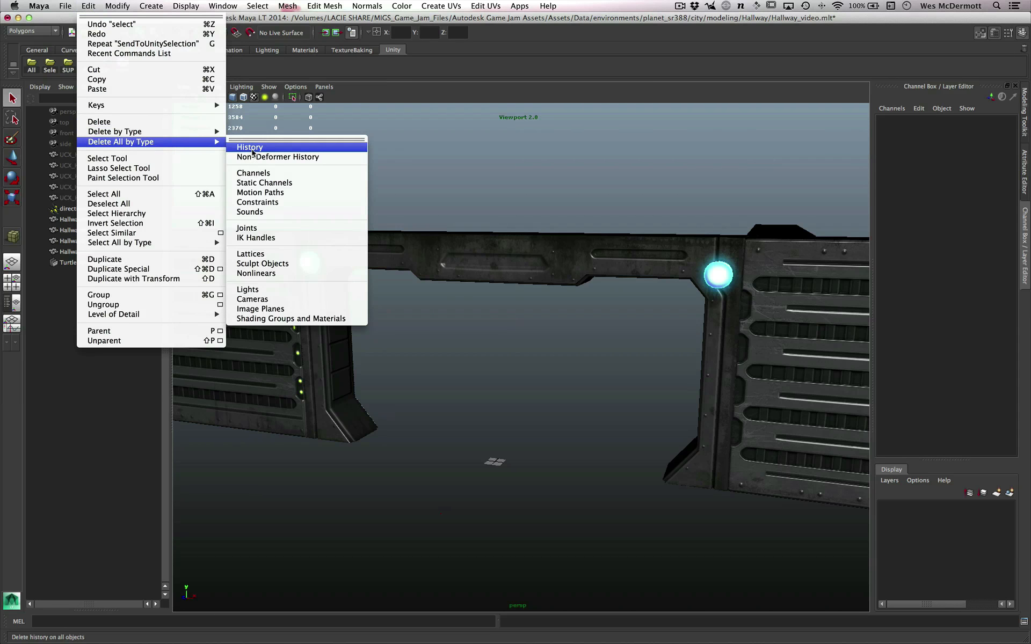
left_click(461, 182)
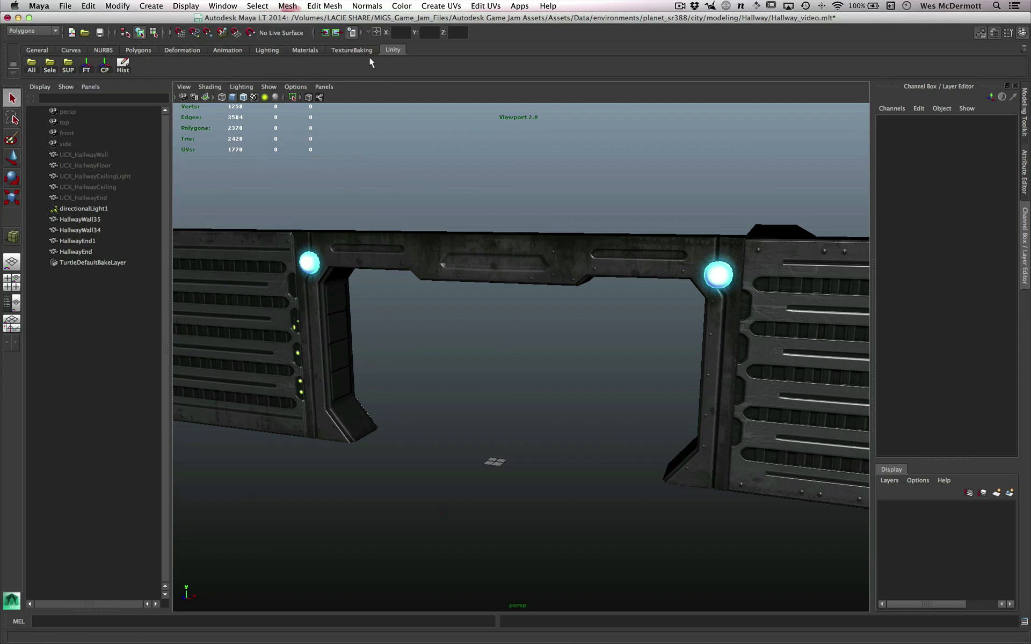
scroll(400, 197, "up", 2)
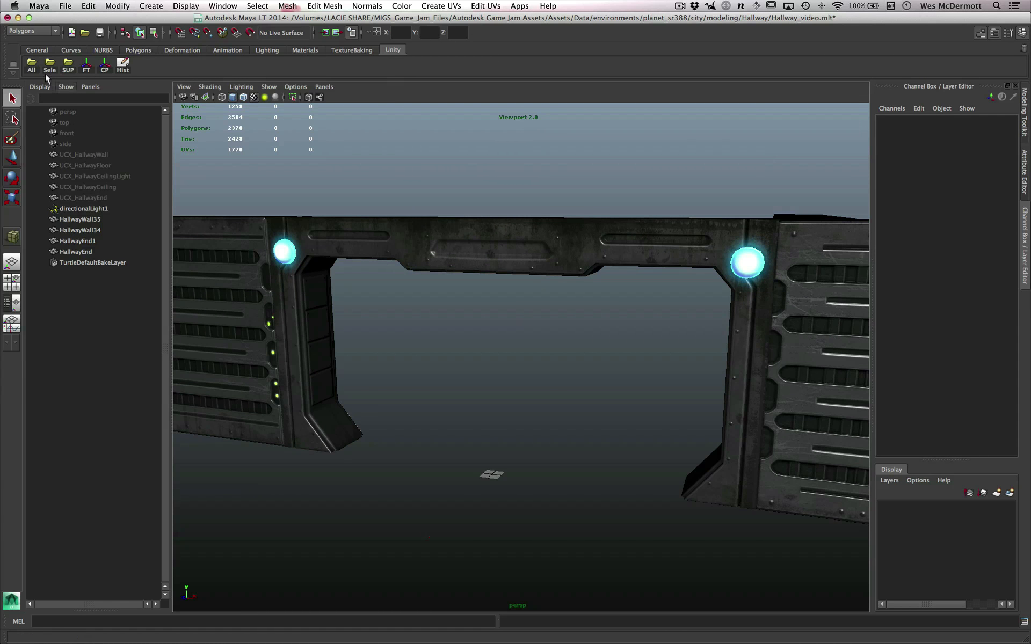
left_click_drag(486, 248, 462, 292, "alt")
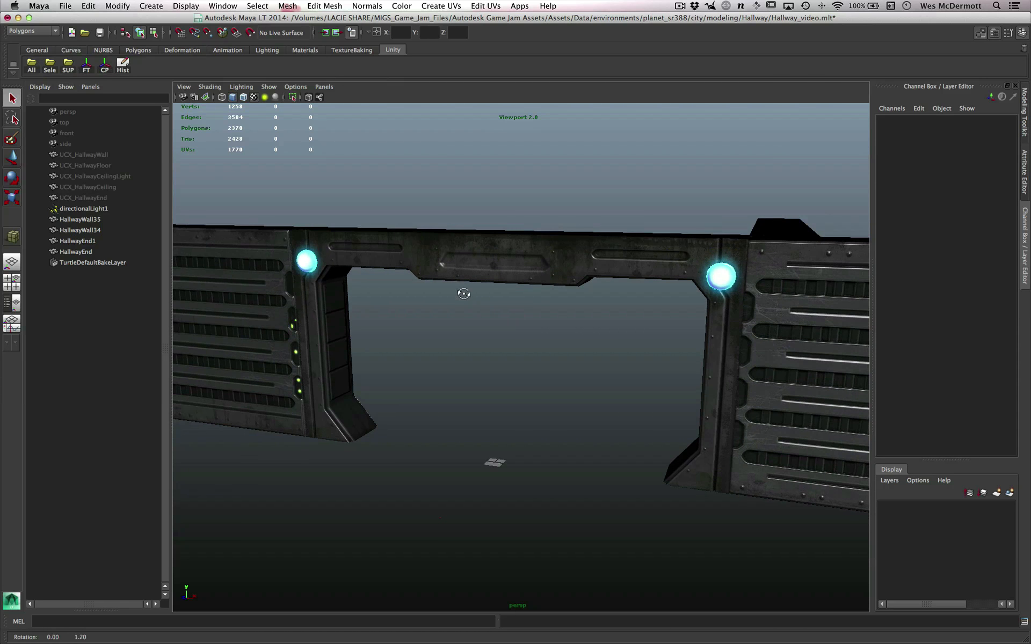
left_click_drag(338, 239, 272, 235, "alt")
left_click_drag(531, 277, 514, 294, "alt")
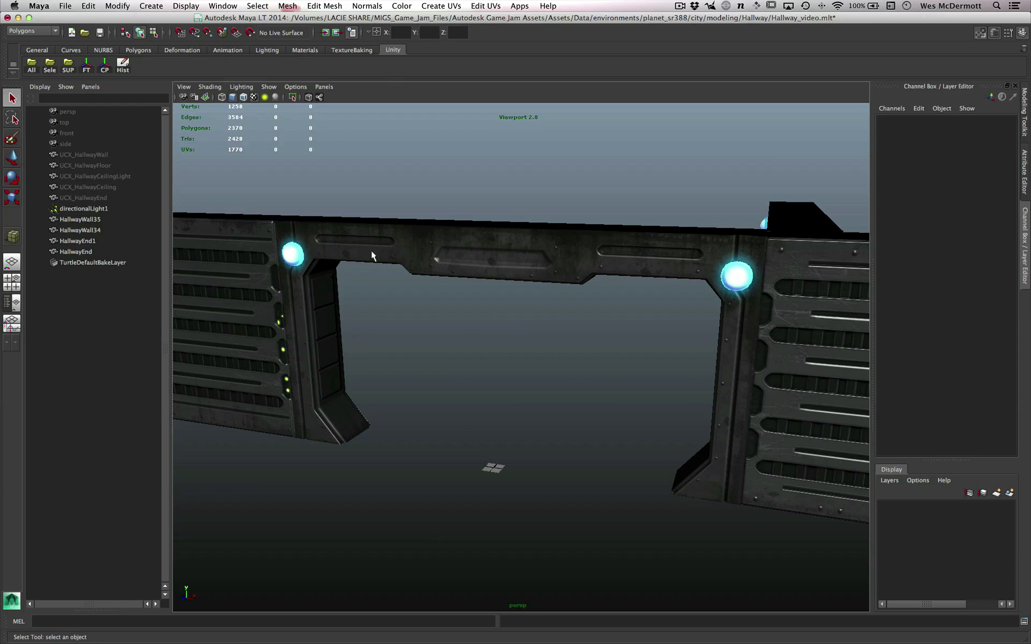
right_click_drag(367, 242, 373, 245, "alt")
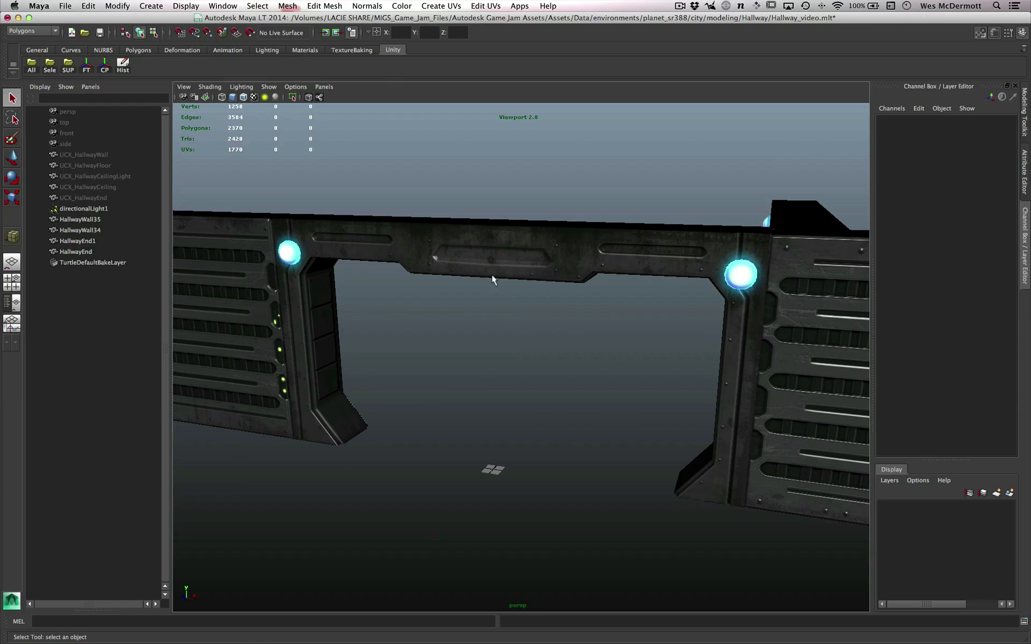
right_click_drag(559, 318, 539, 308, "alt")
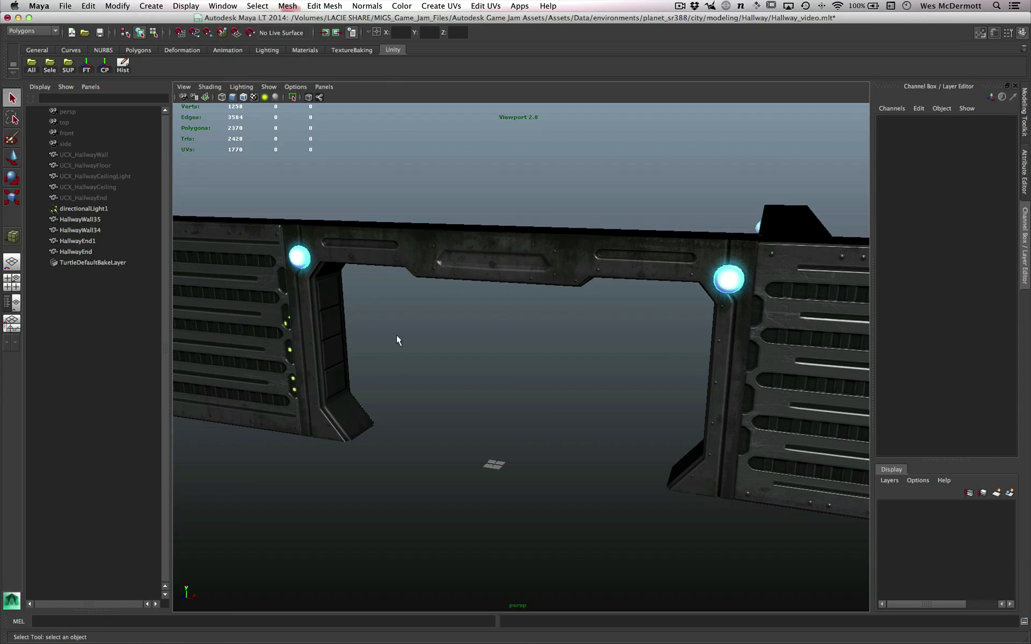
right_click_drag(471, 365, 466, 364, "alt")
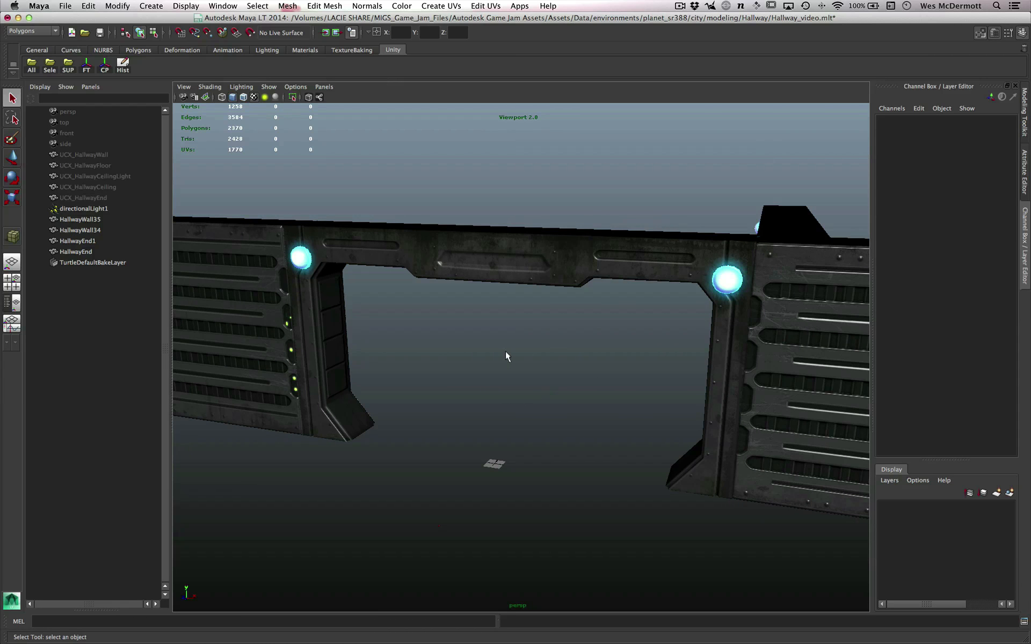
- Select the doorway, look through its polygon-editing marking menu without choosing a command, and clear the selection
left_click(513, 267)
right_click_drag(501, 304, 510, 325, "alt")
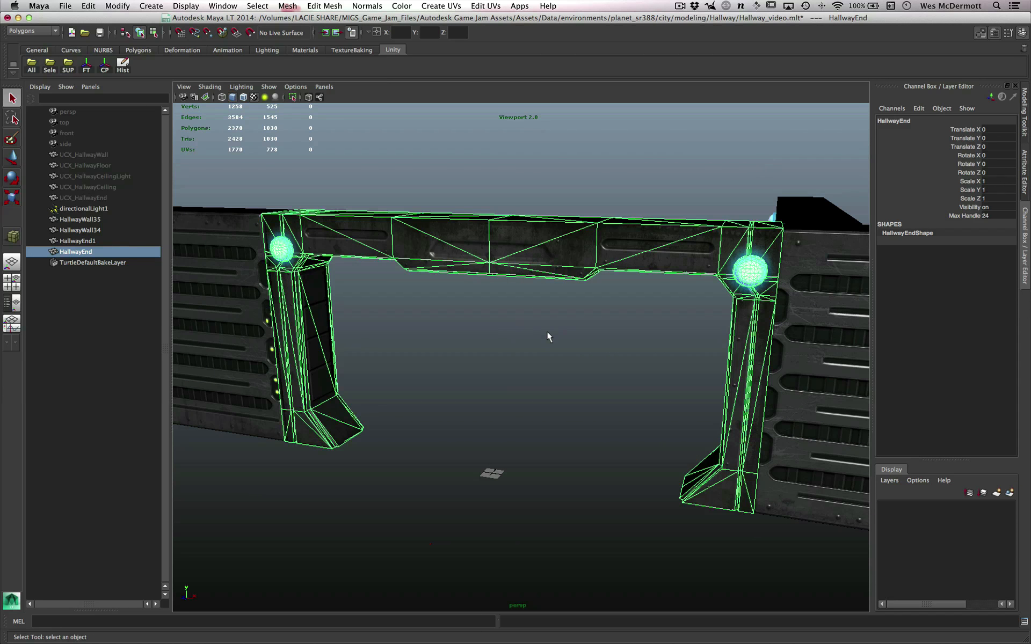
right_click(537, 240, "shift")
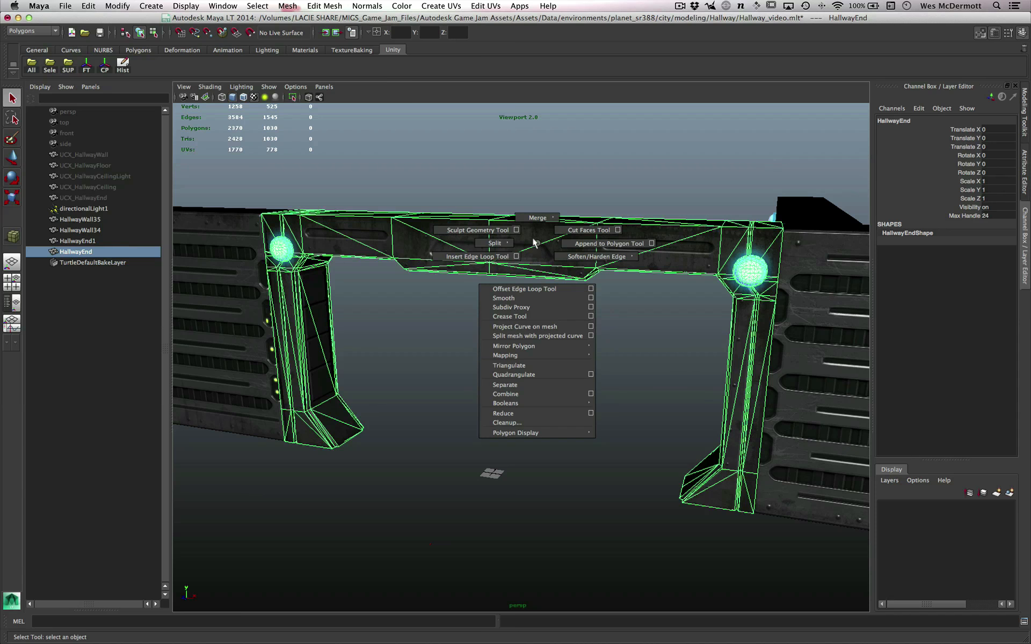
mouse_move(535, 242)
right_mouse_down("shift")
mouse_move(501, 226)
mouse_move(490, 263)
mouse_move(598, 248)
mouse_move(591, 231)
mouse_move(599, 244)
mouse_move(480, 254)
right_mouse_up("shift")
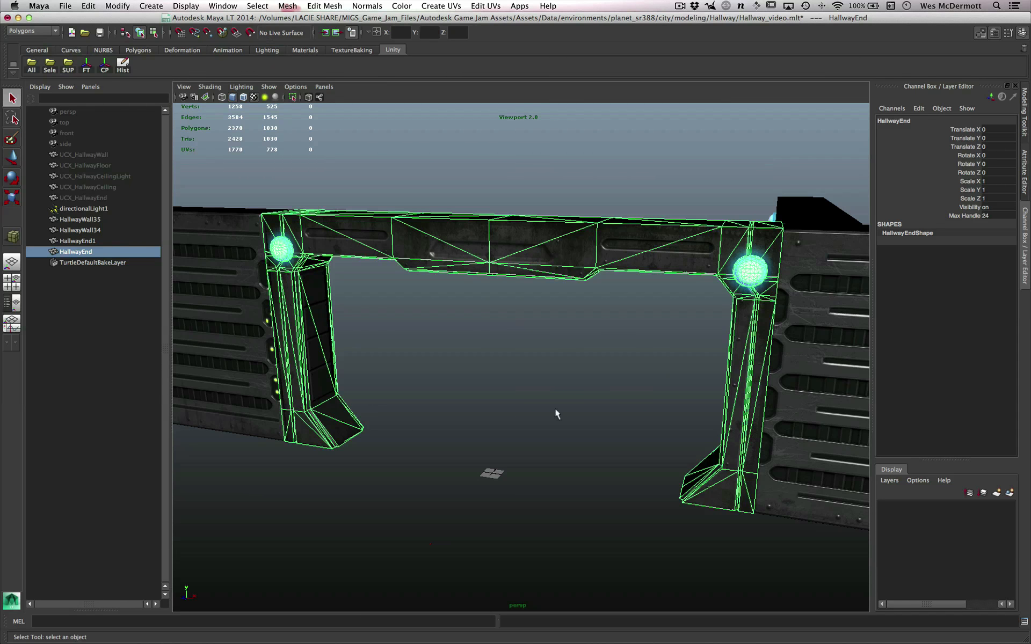
left_click_drag(555, 414, 495, 356, "alt")
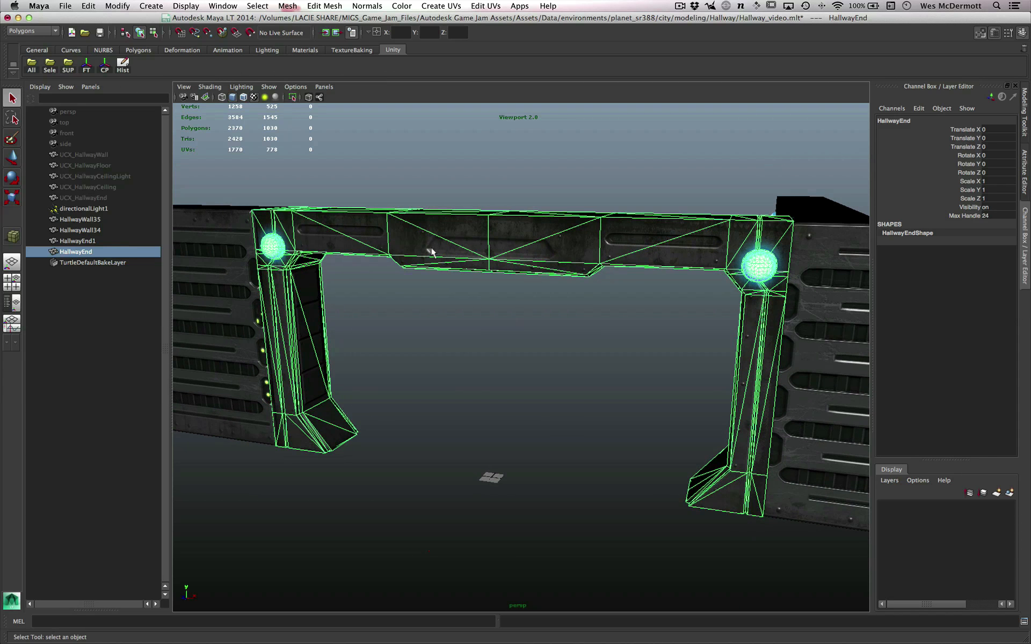
left_click_drag(452, 318, 411, 310, "alt")
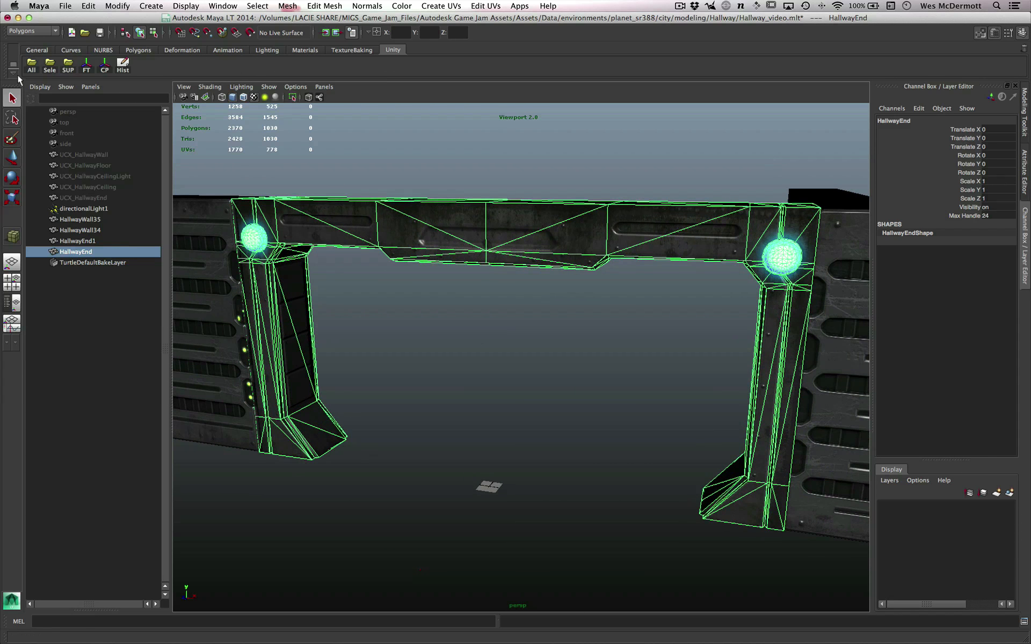
left_click(427, 158)
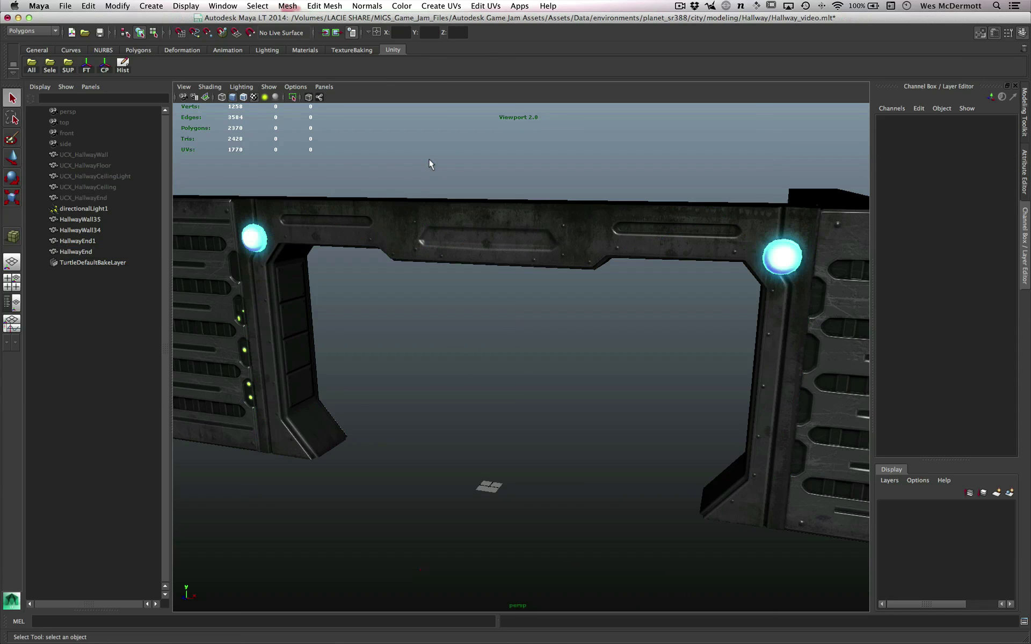
- Open the Marking Menu Editor from the hotbox and start a new marking menu named Unity
key("space")
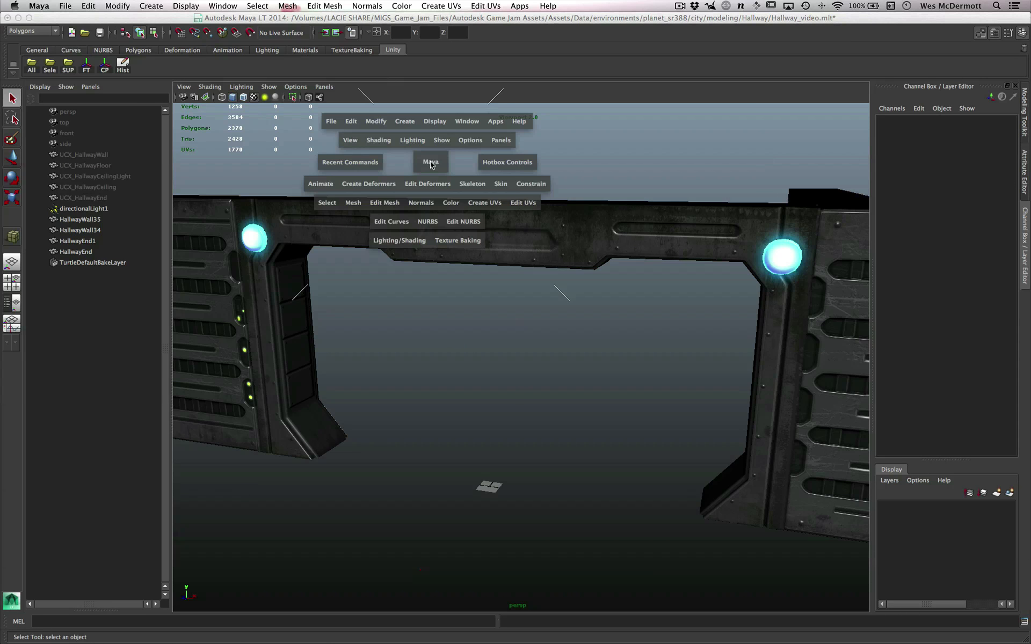
left_click(470, 122)
mouse_move(475, 139)
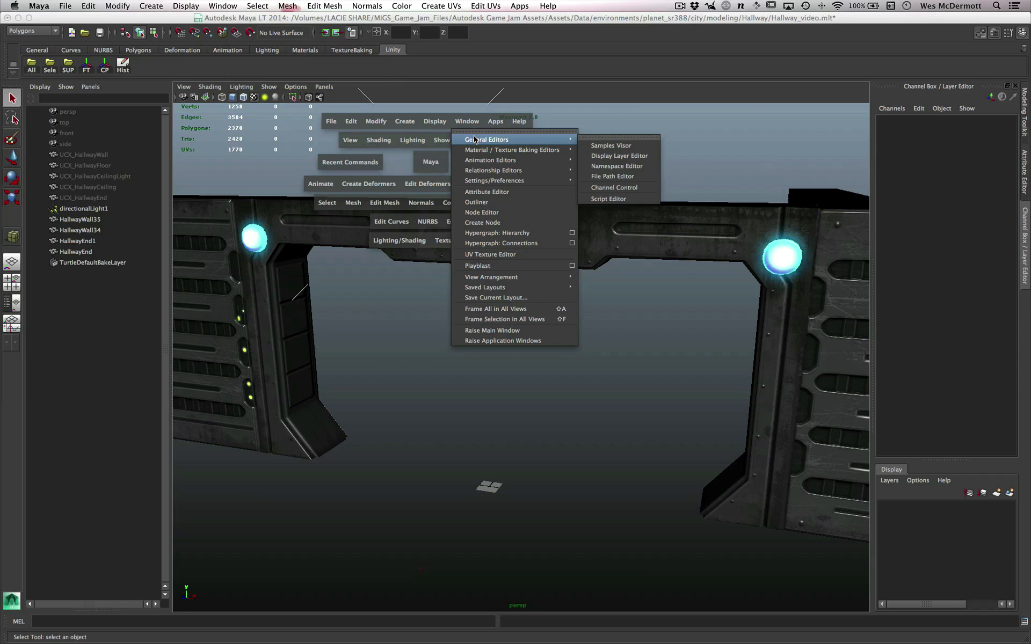
mouse_move(486, 185)
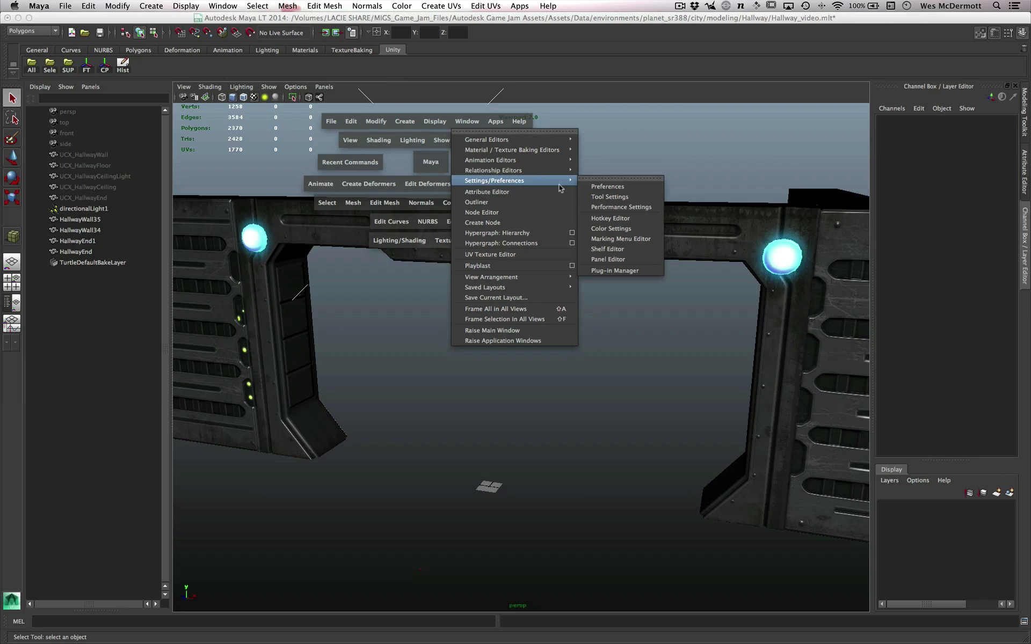
left_click(619, 240)
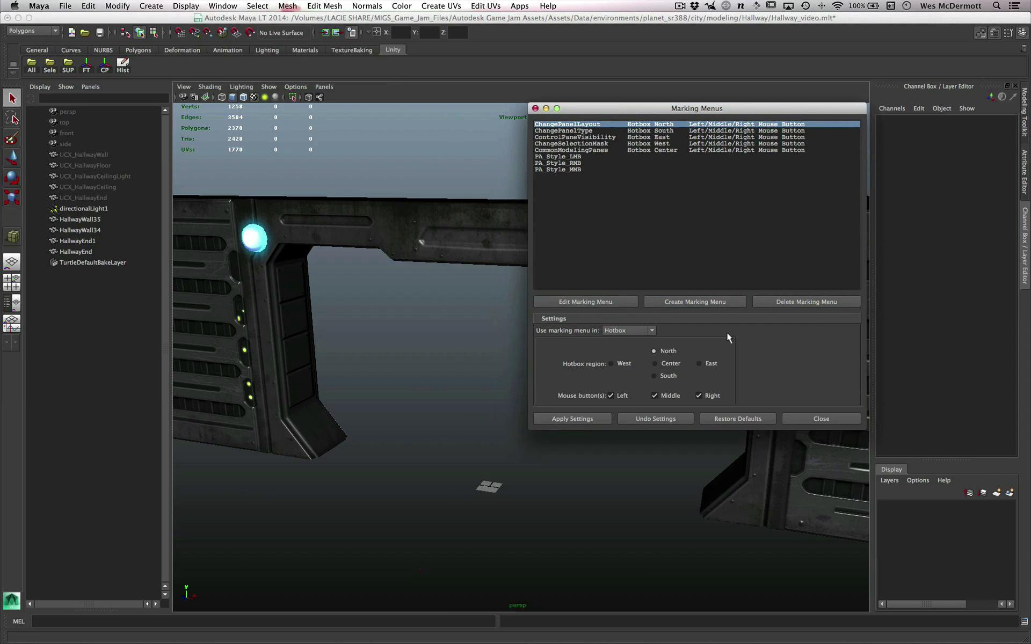
left_click(695, 302)
left_click(310, 334)
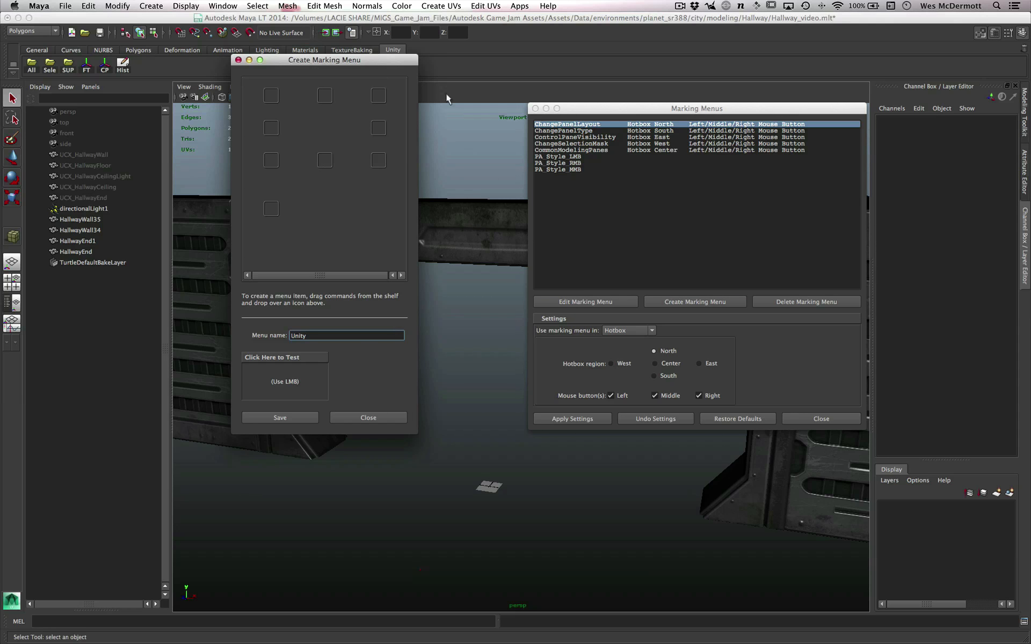
left_click_drag(366, 59, 481, 126)
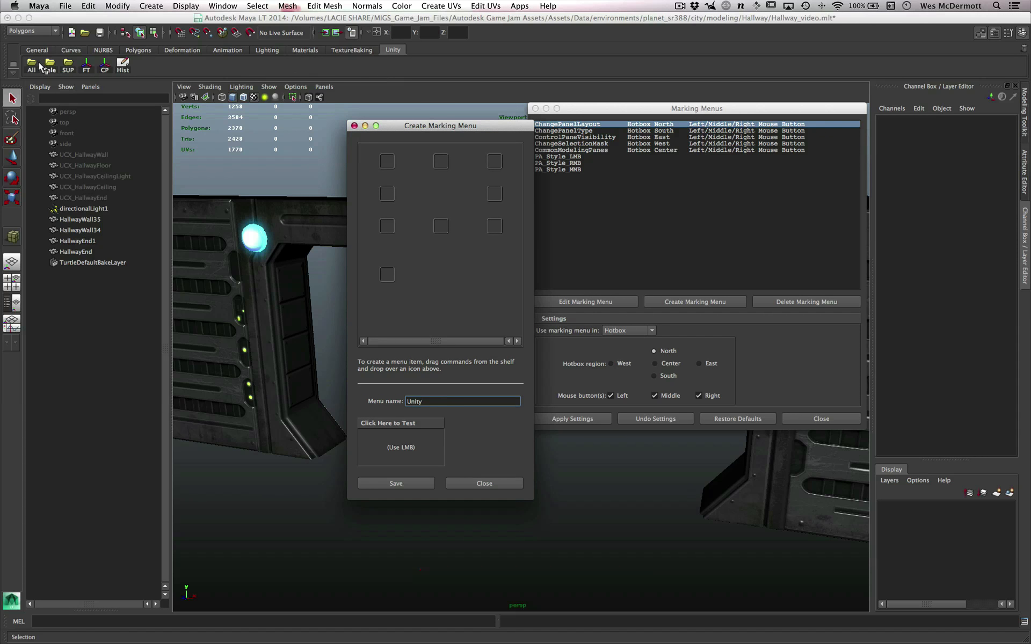
- Place the Unity shelf's All northwest, Selection west, Freeze Transformations northeast, Center Pivot east and History southeast in the new marking menu
middle_click_drag(31, 64, 400, 153)
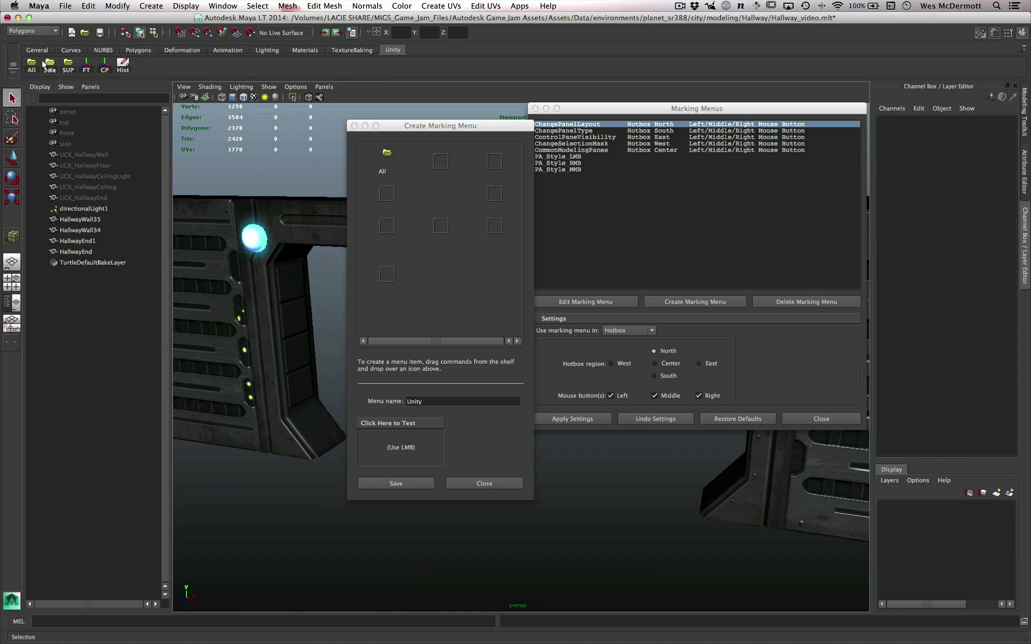
middle_click_drag(42, 65, 389, 191)
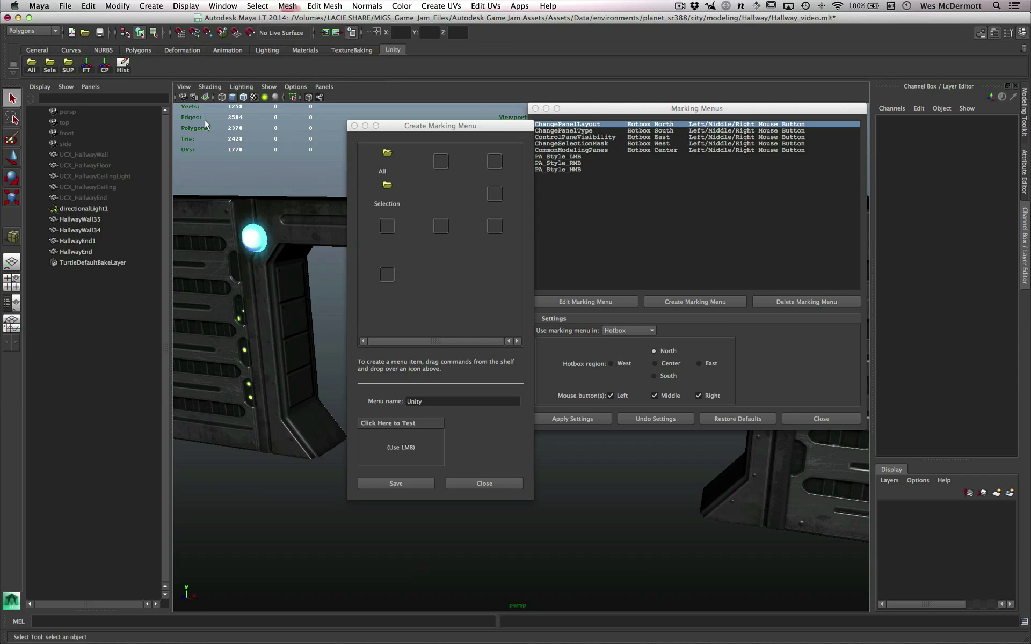
middle_click_drag(88, 66, 494, 161)
middle_click_drag(106, 68, 494, 195)
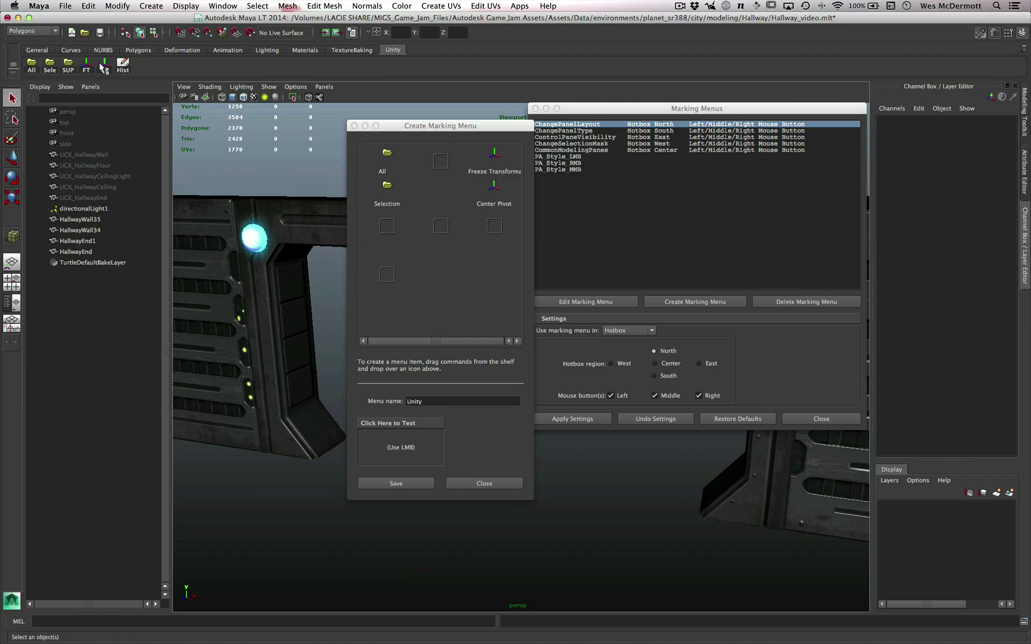
middle_click_drag(123, 66, 494, 224)
- Test the Unity marking menu, save it and close its creation window
mouse_move(403, 440)
left_mouse_down()
mouse_move(431, 417)
mouse_move(367, 430)
mouse_move(447, 441)
mouse_move(445, 452)
mouse_move(386, 440)
mouse_move(424, 441)
mouse_move(404, 443)
left_mouse_up()
left_click(396, 484)
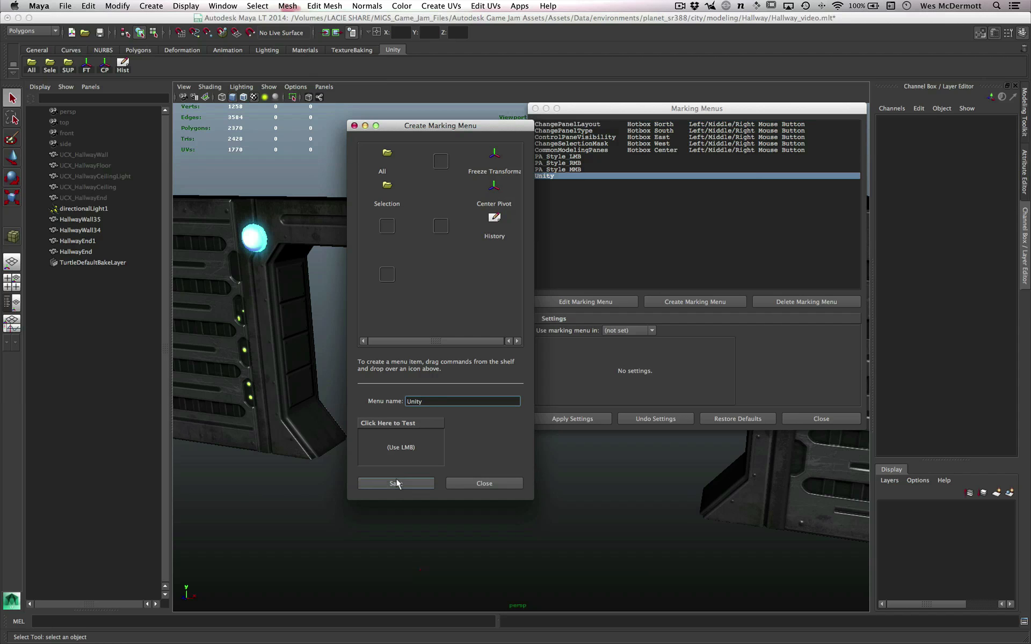
left_click(354, 126)
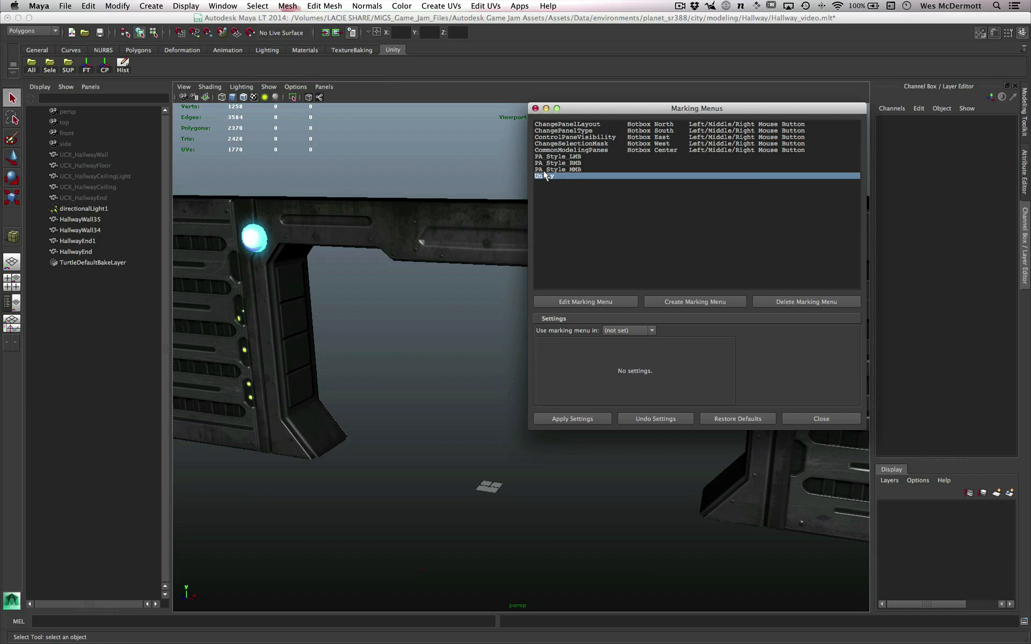
- Make the Unity marking menu available in the Hotkey Editor, apply the setting and close the Marking Menus window
left_click_drag(706, 110, 644, 113)
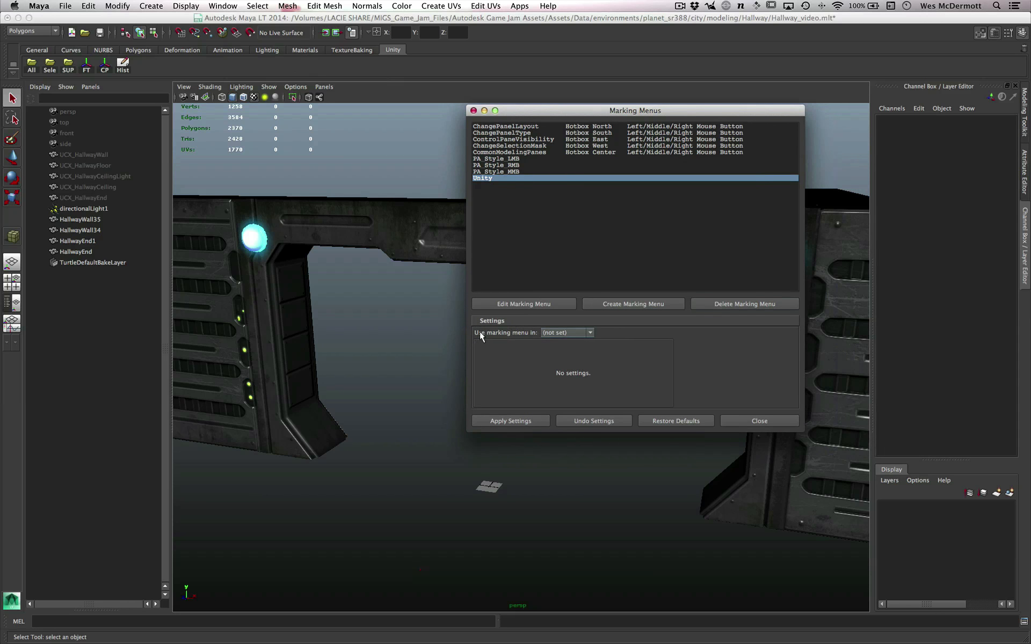
left_click(590, 334)
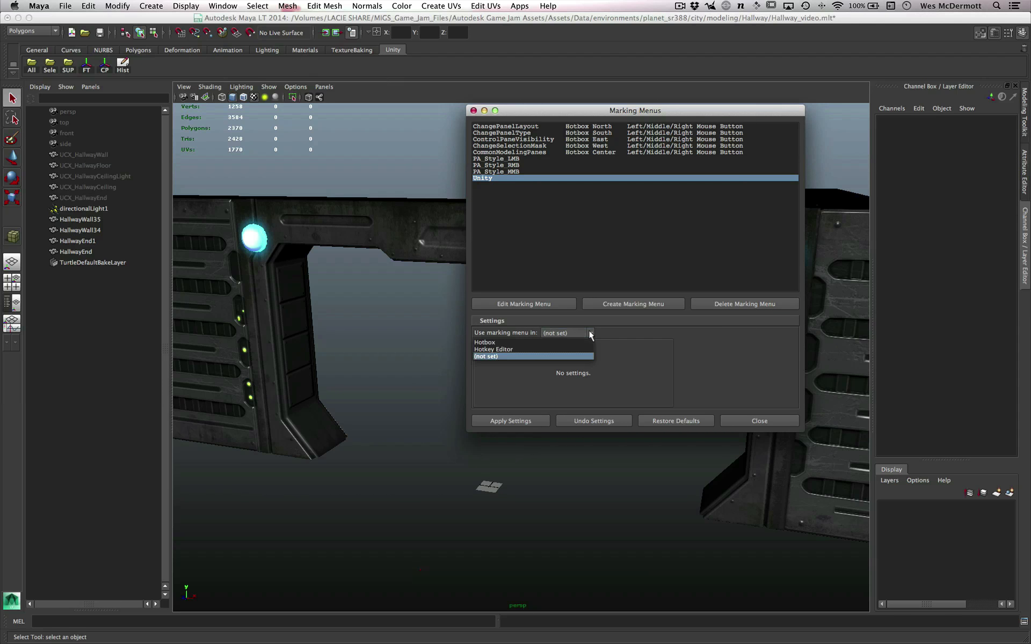
left_click(498, 350)
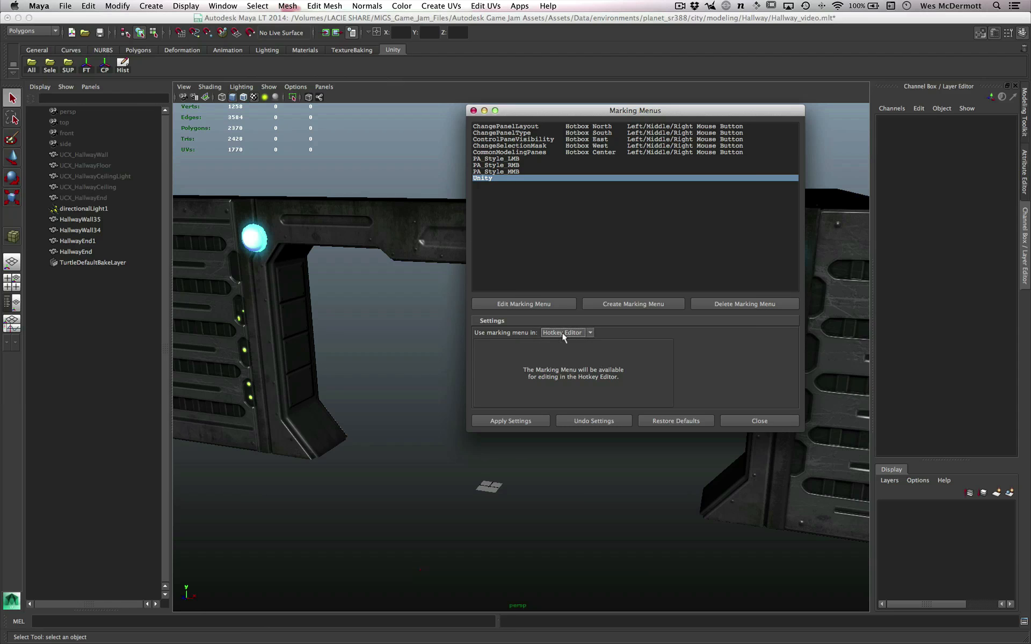
left_click(533, 418)
left_click(749, 421)
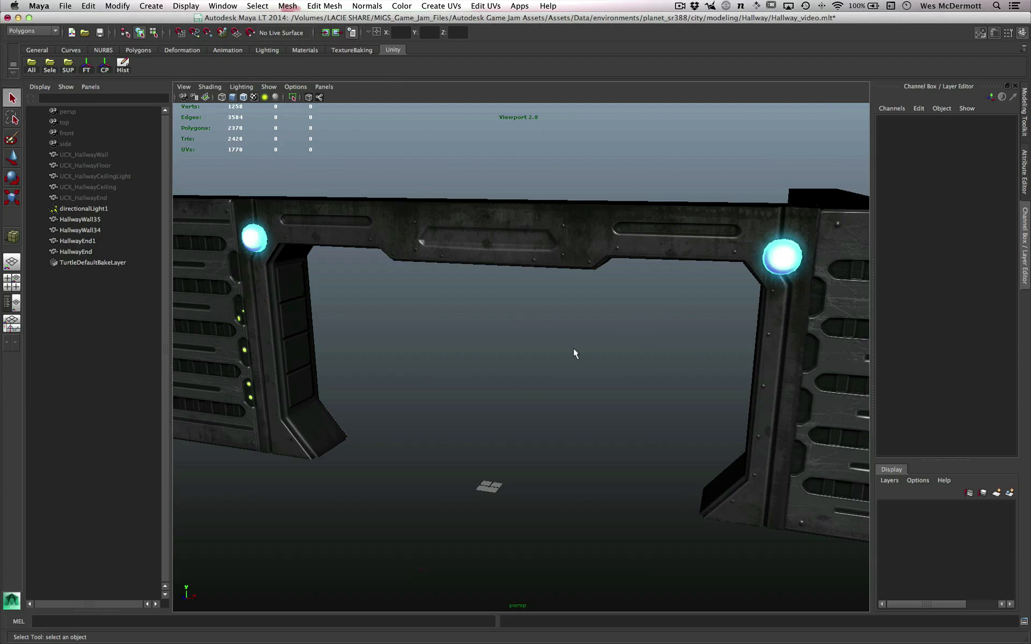
- Open the Hotkey Editor, enlarge it and list the commands in the User Marking Menus category
key("space")
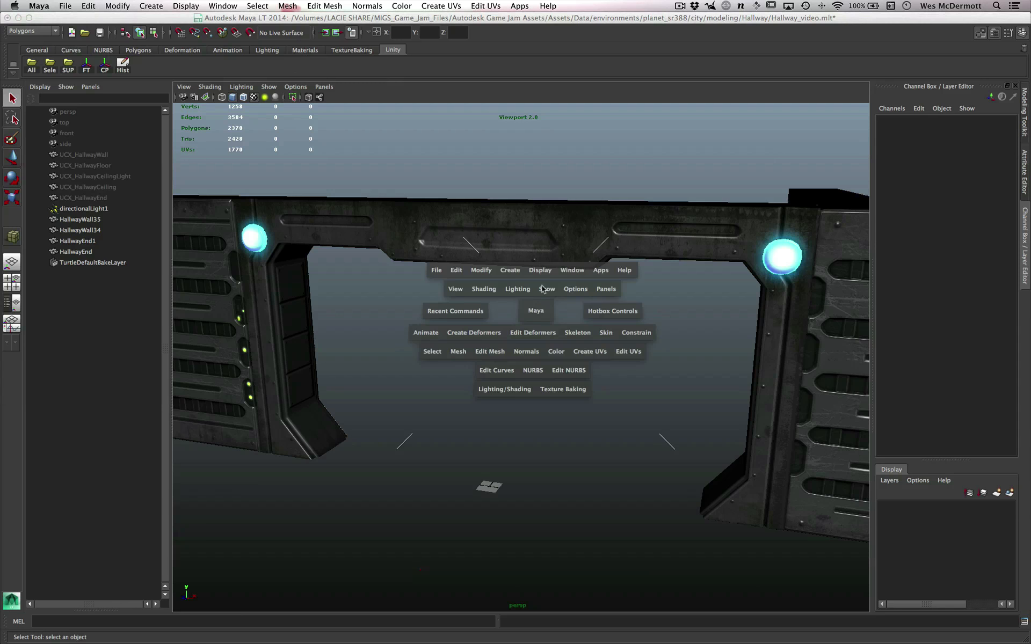
left_click(570, 270)
mouse_move(596, 330)
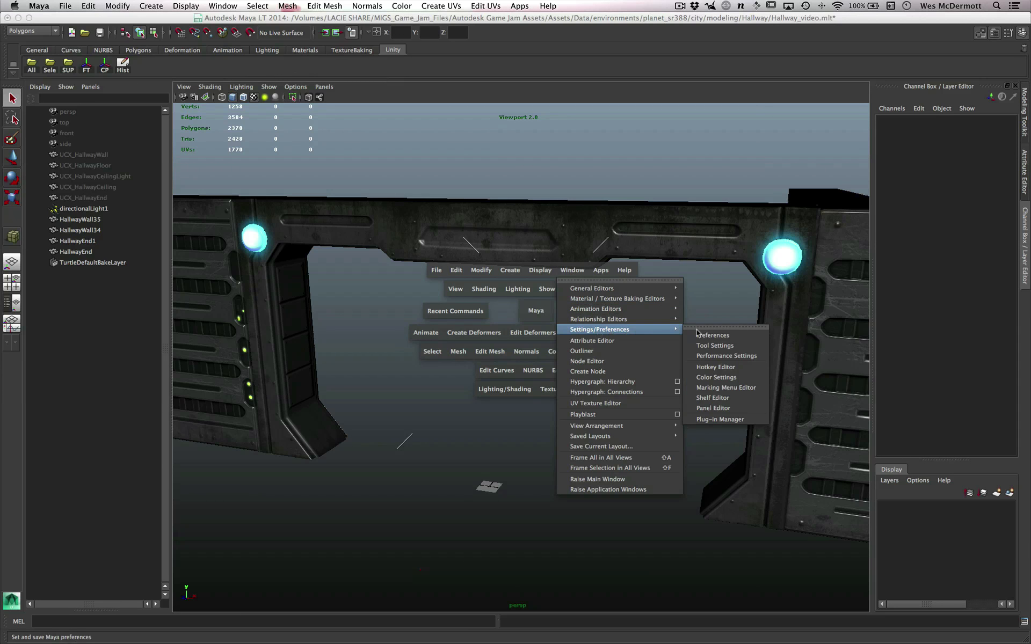
left_click(720, 370)
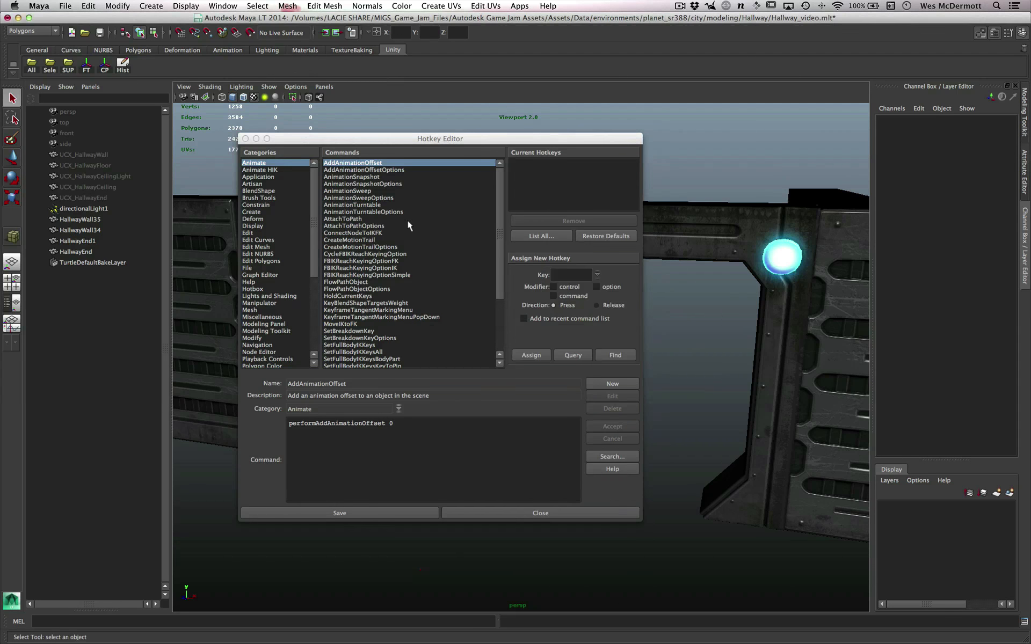
left_click_drag(355, 137, 542, 110)
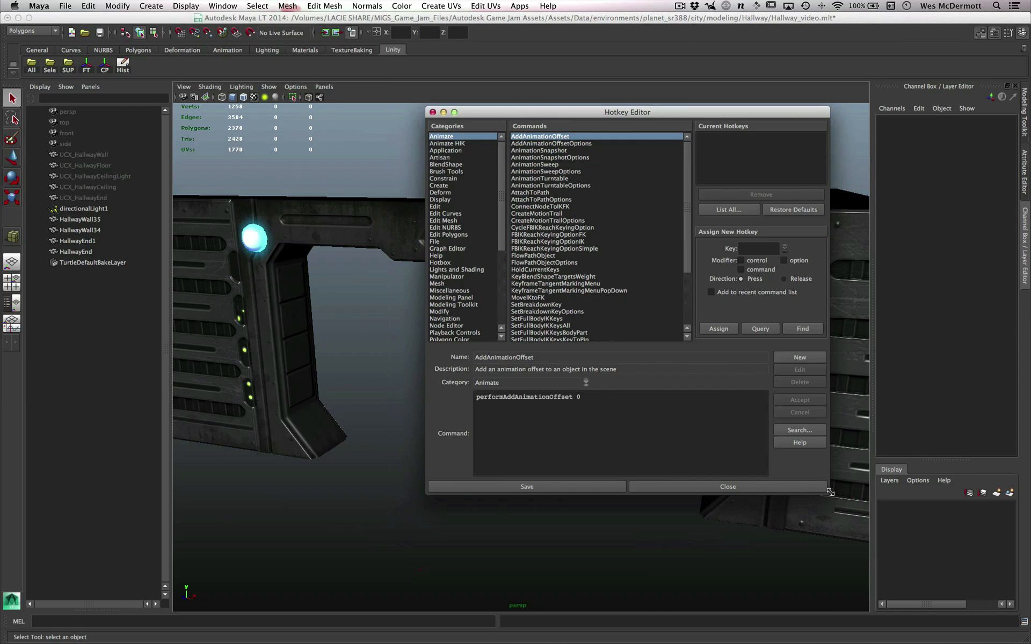
left_click_drag(831, 493, 914, 562)
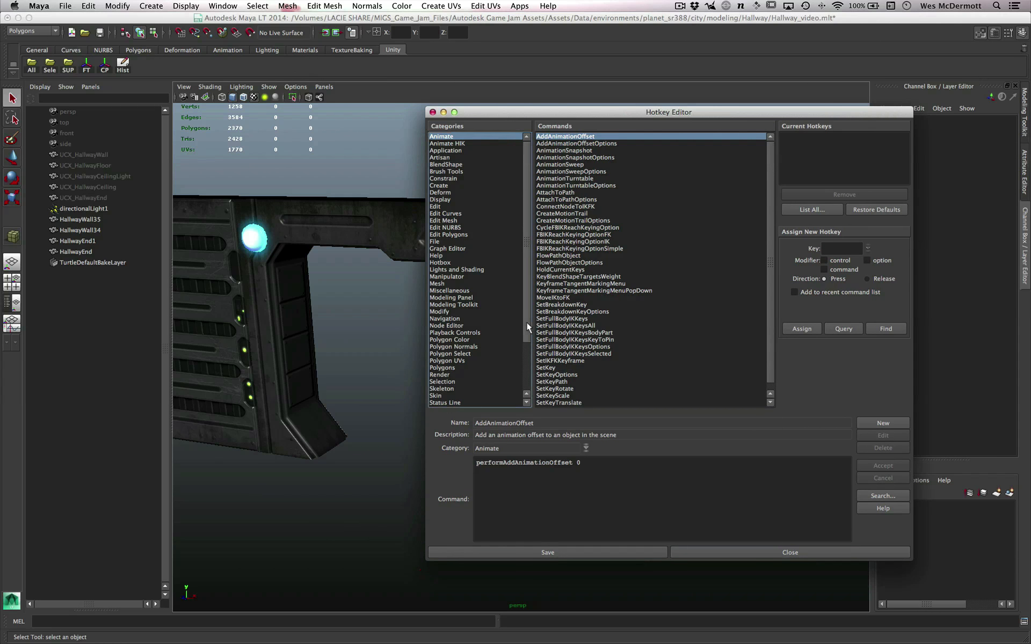
left_click_drag(526, 322, 533, 390)
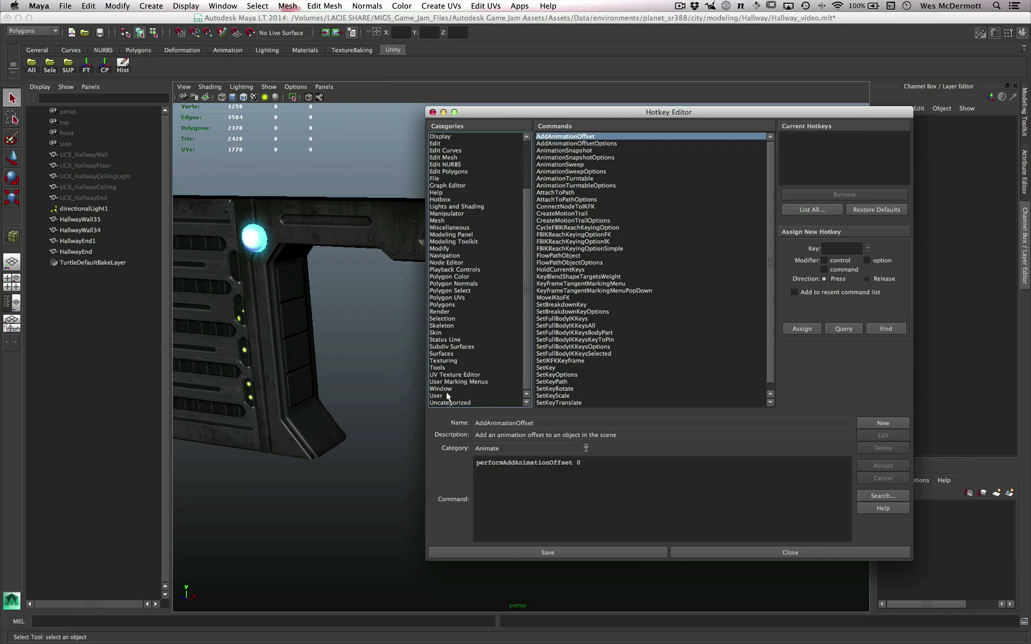
left_click(458, 382)
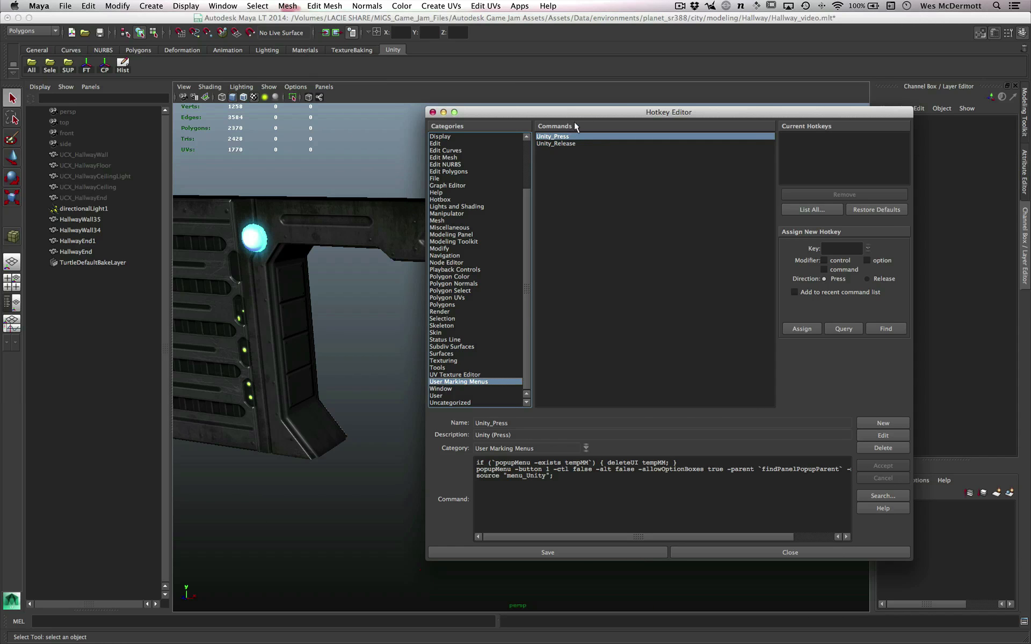
left_click_drag(583, 113, 516, 101)
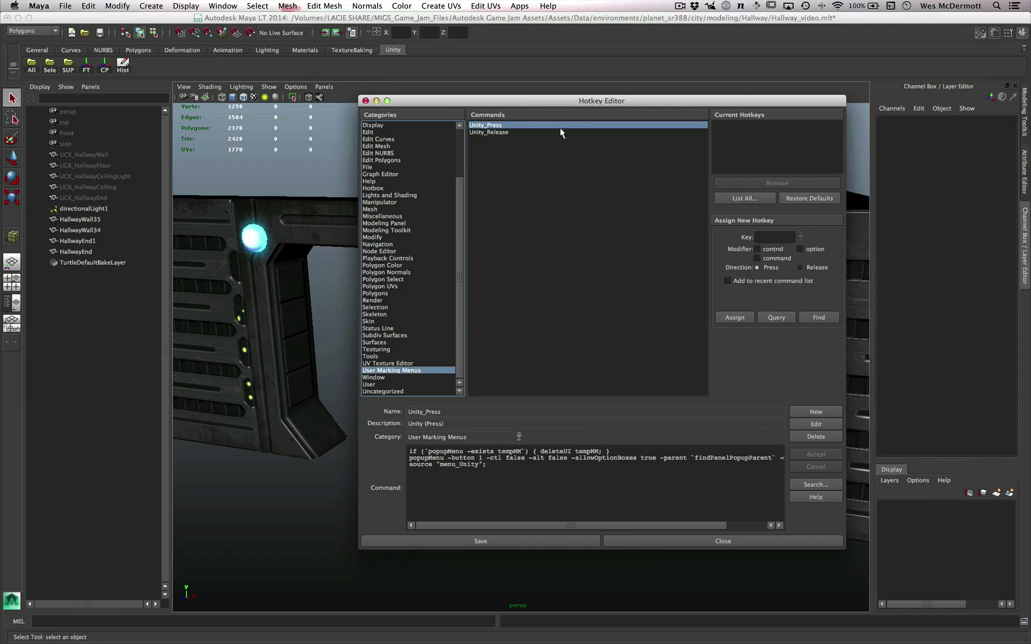
- Assign the u hotkey to Unity_Press together with its release hotkey, save the assignment and close the Hotkey Editor
left_click(764, 237)
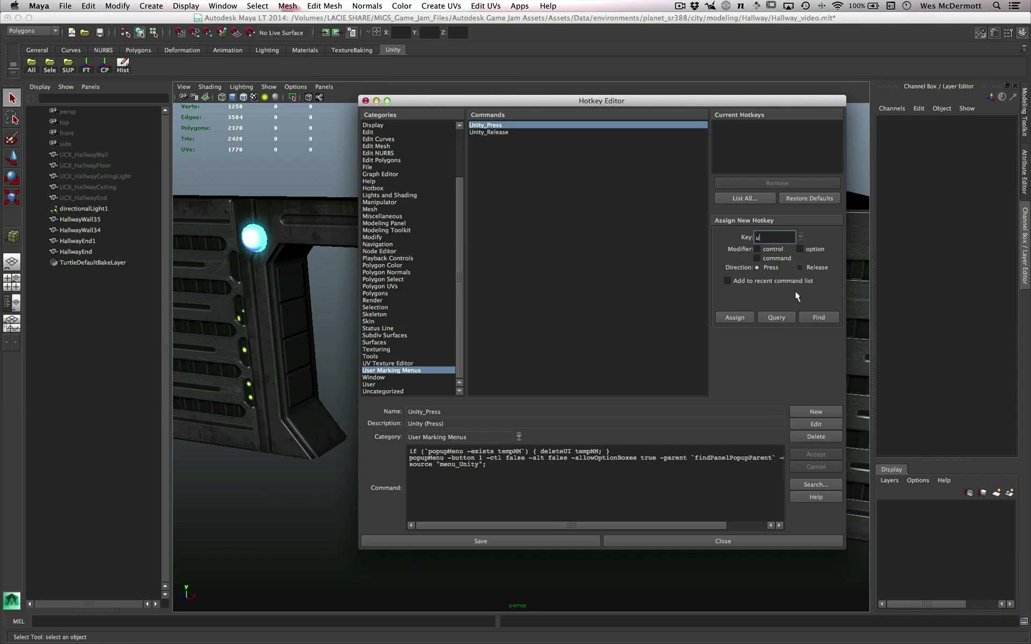
left_click(734, 318)
left_click_drag(528, 268, 647, 210)
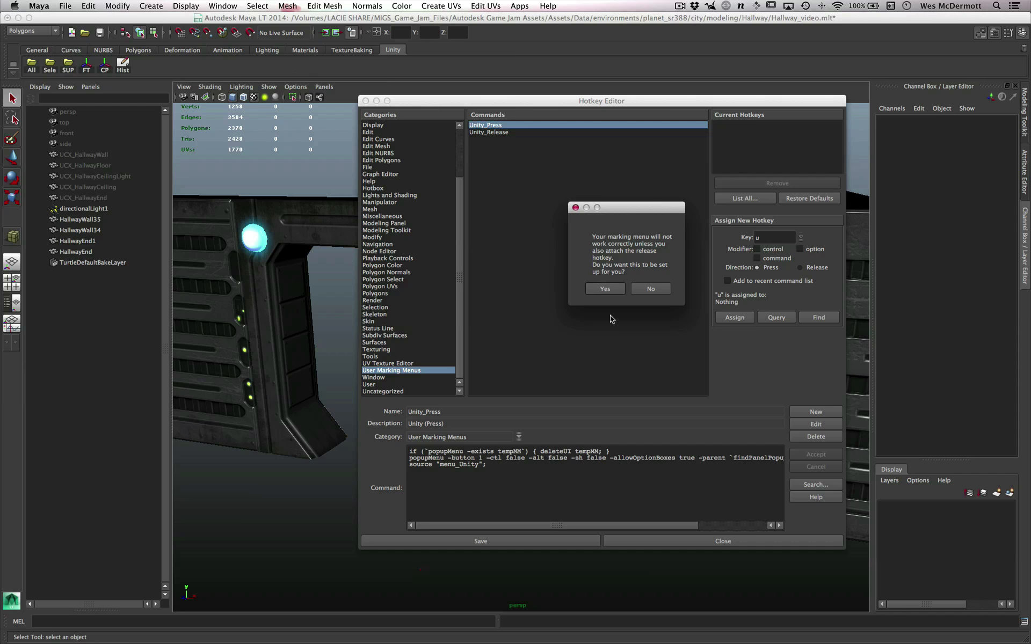
left_click(605, 290)
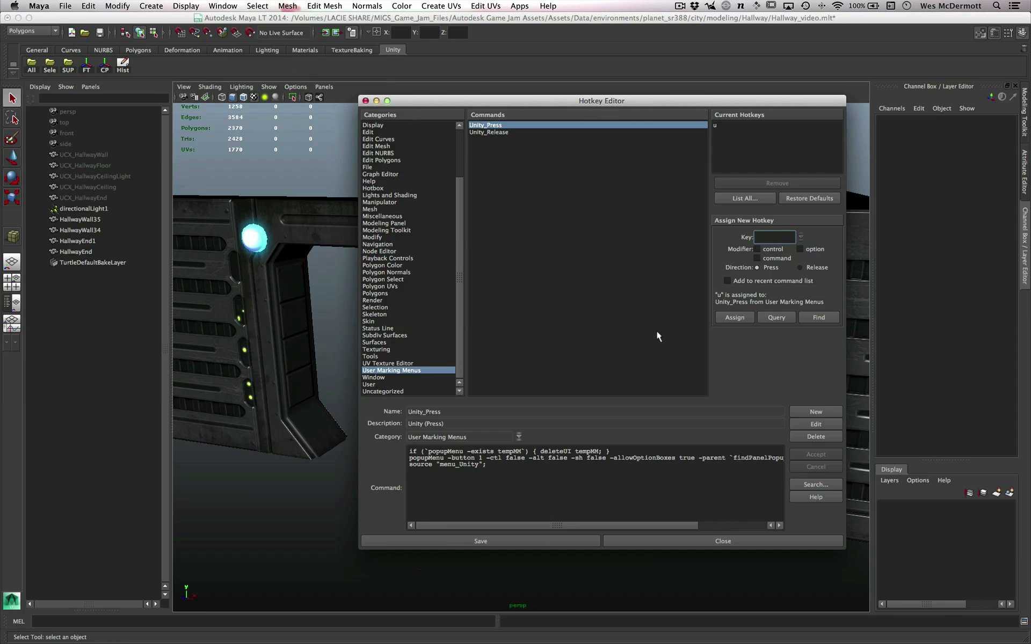
left_click(502, 541)
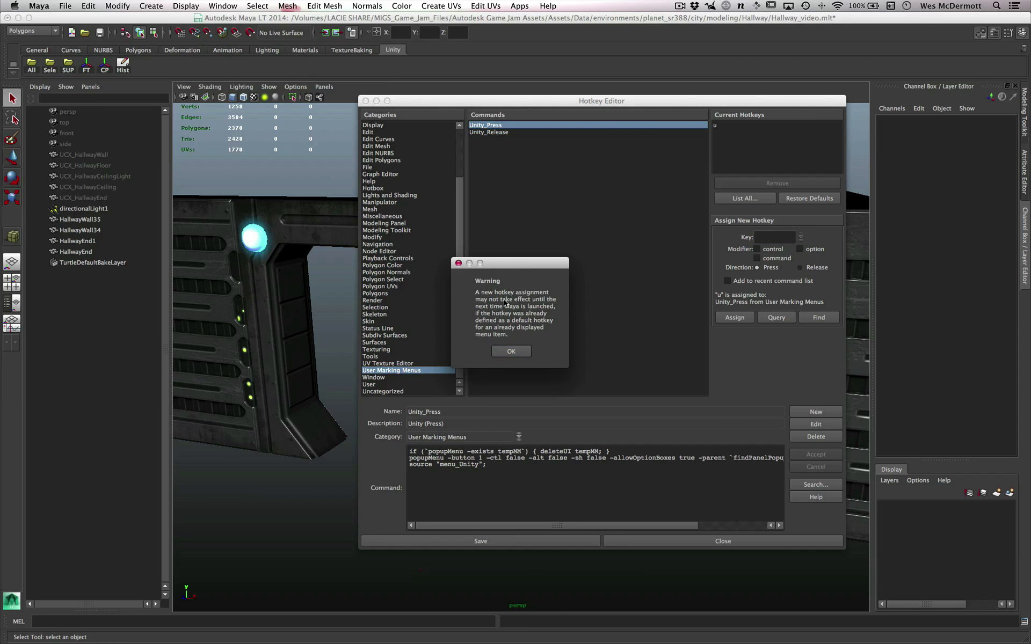
left_click(513, 351)
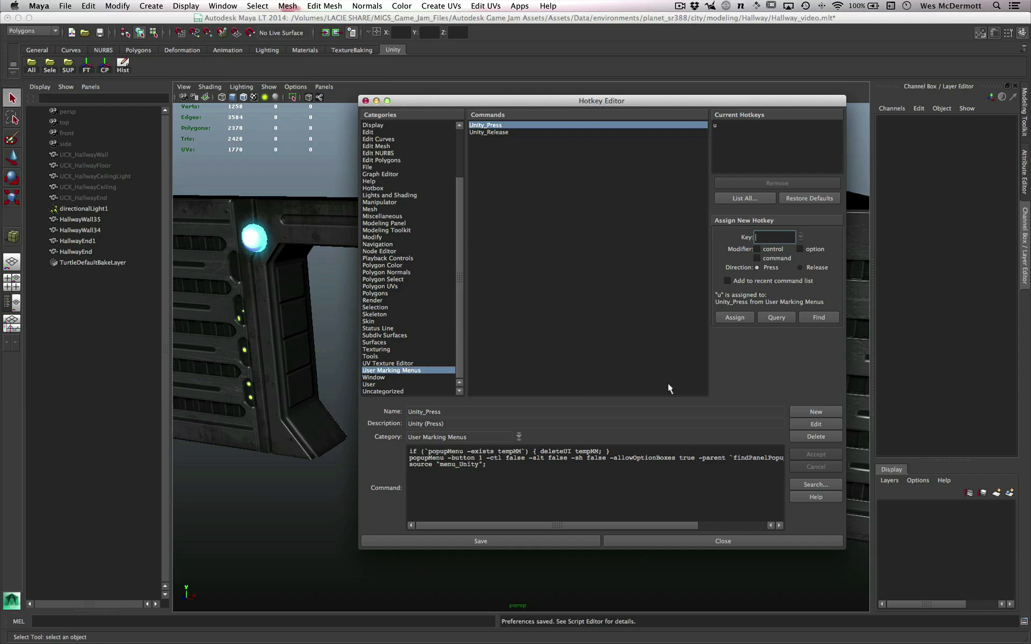
left_click(705, 541)
- Select the HallwayEnd doorway and export the selection through the Unity marking menu, overwriting hall.fbx in the Assets folder
right_click_drag(577, 397, 598, 421, "alt")
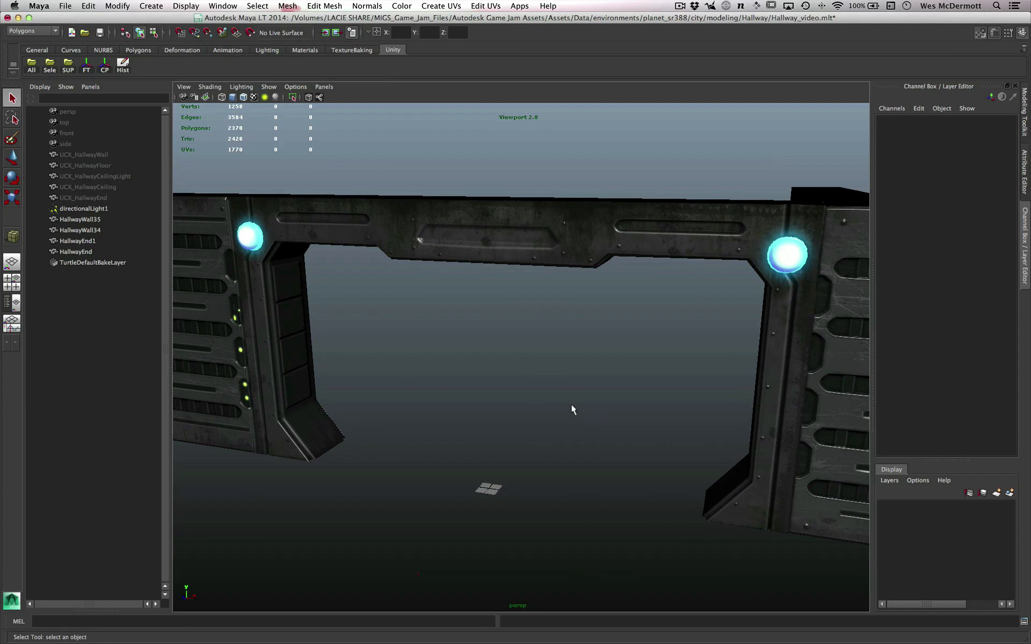
left_click_drag(561, 407, 538, 410)
left_click_drag(597, 394, 561, 407)
right_click_drag(598, 311, 569, 309, "alt")
left_click_drag(568, 309, 574, 307, "alt")
left_click(561, 271)
scroll(534, 352, "down", 1)
left_click_drag(534, 352, 459, 356)
type("u")
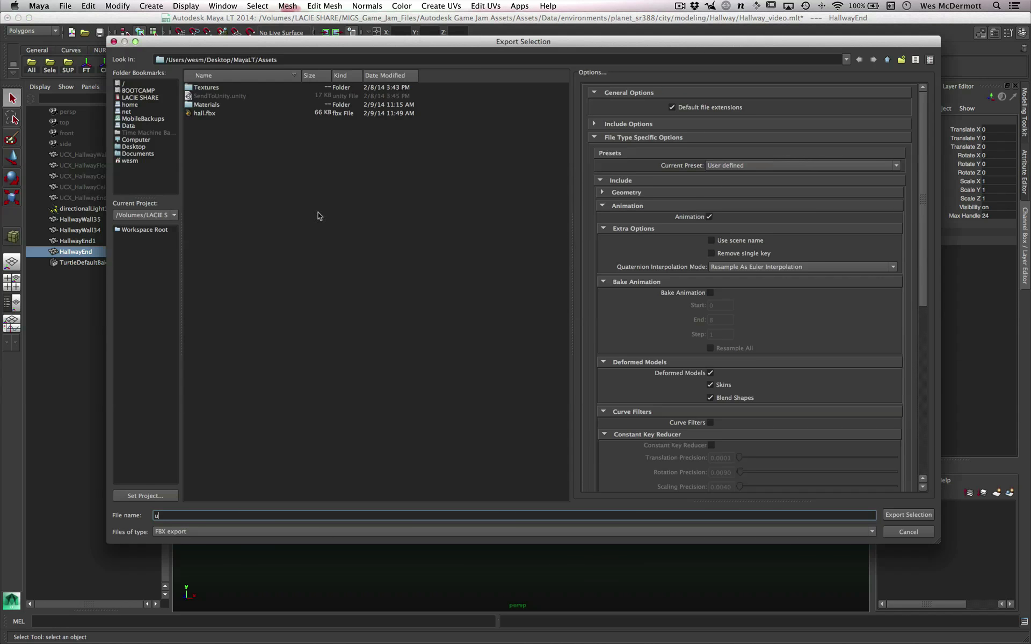
left_click(206, 114)
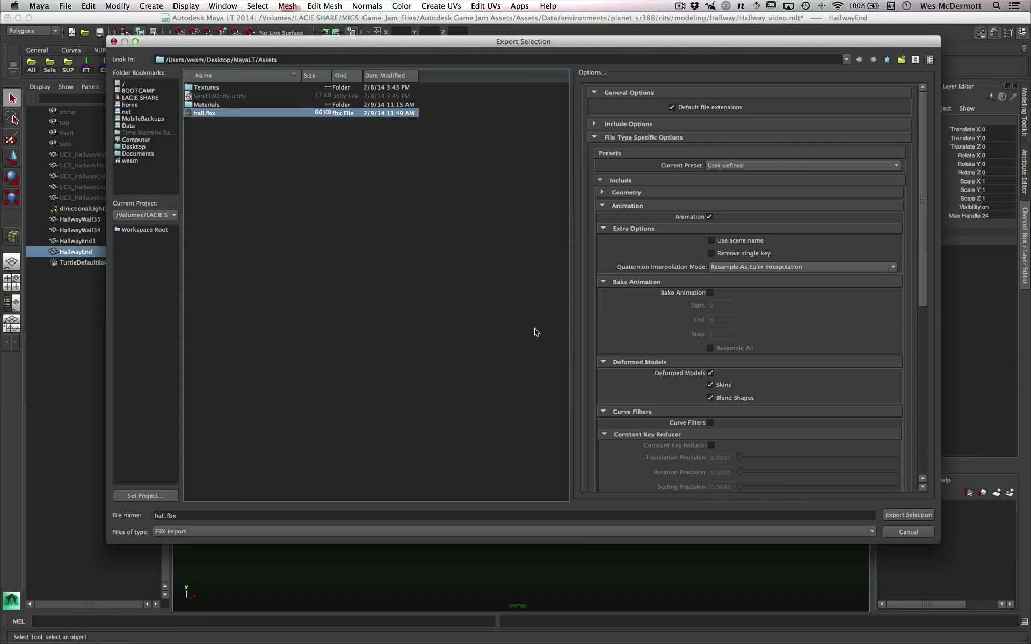
left_click(907, 514)
left_click(503, 298)
left_click_drag(538, 375, 525, 401, "alt")
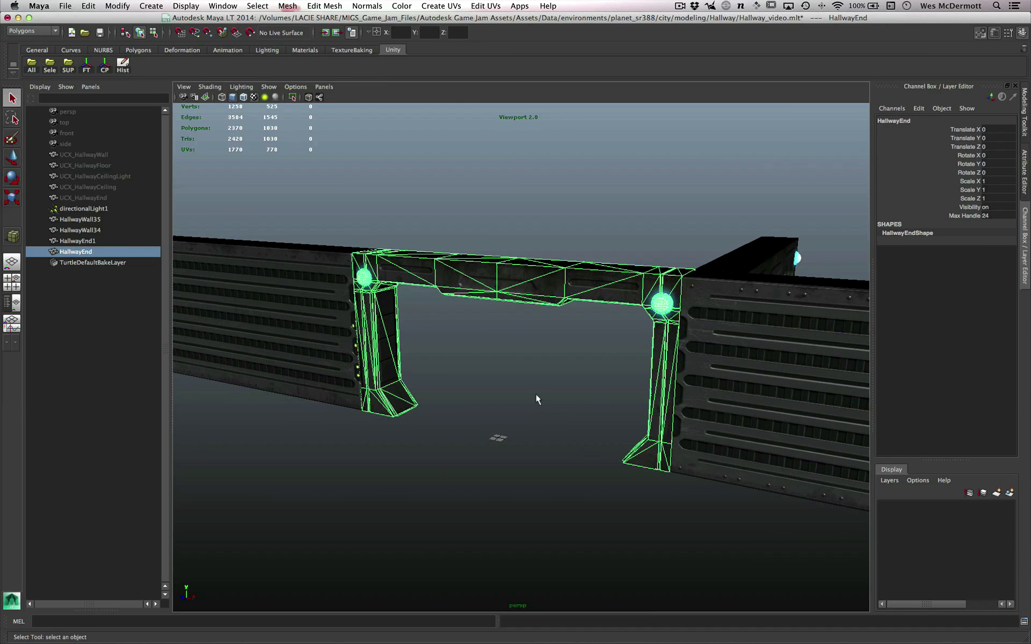
right_click_drag(527, 393, 601, 417, "alt")
left_click_drag(601, 417, 650, 417, "alt")
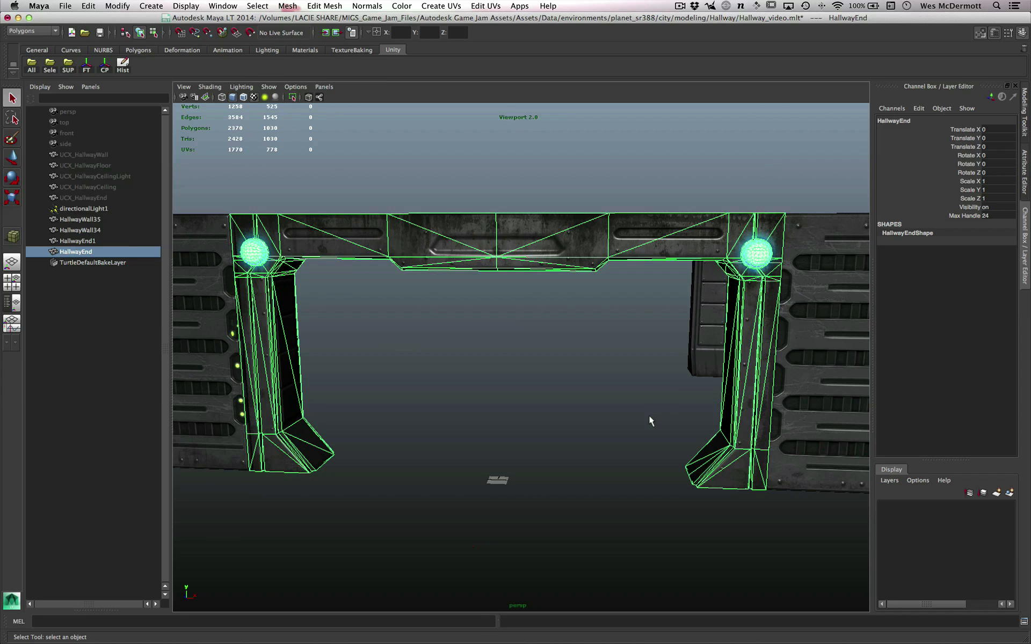
right_click_drag(614, 448, 619, 427, "alt")
left_click_drag(619, 427, 596, 423, "alt")
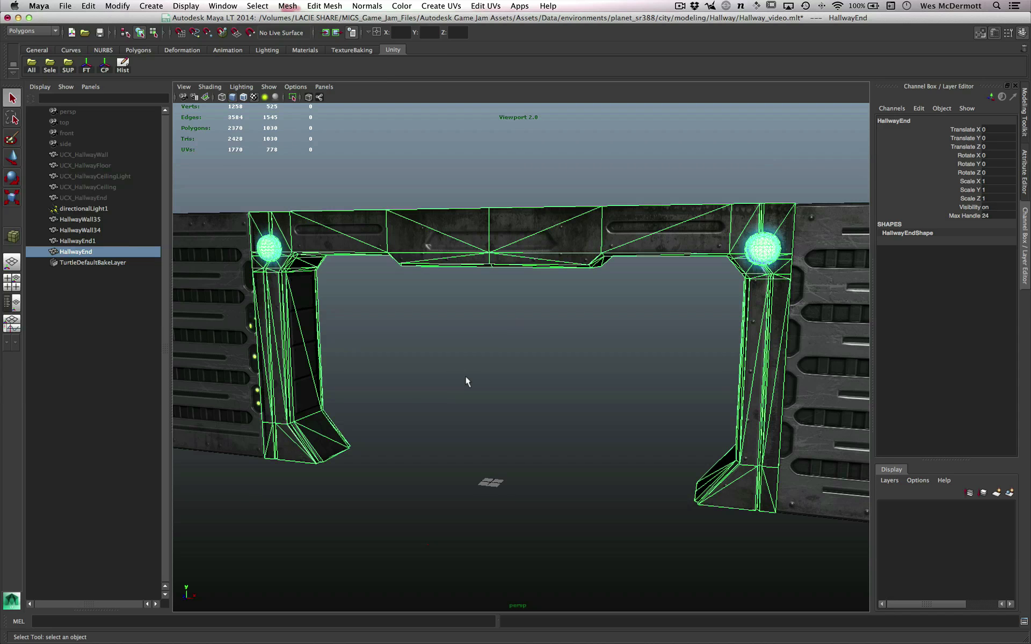
right_click_drag(469, 363, 536, 421, "alt")
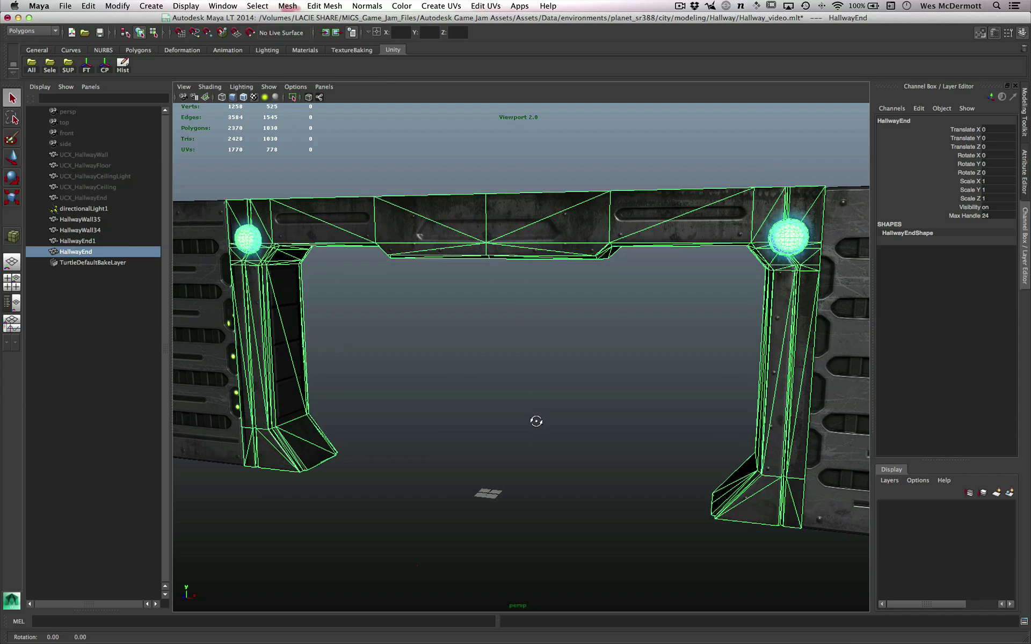
left_click_drag(535, 421, 536, 417, "alt")
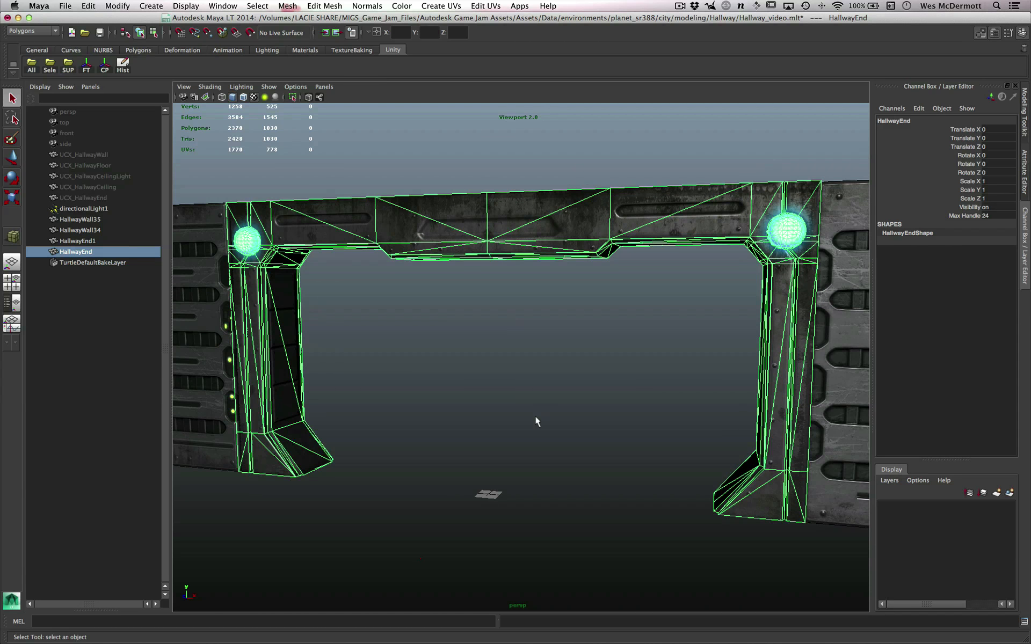
mouse_move(536, 417)
left_mouse_down("alt")
mouse_move(546, 418)
mouse_move(551, 399)
mouse_move(557, 410)
mouse_move(541, 413)
left_mouse_up("alt")
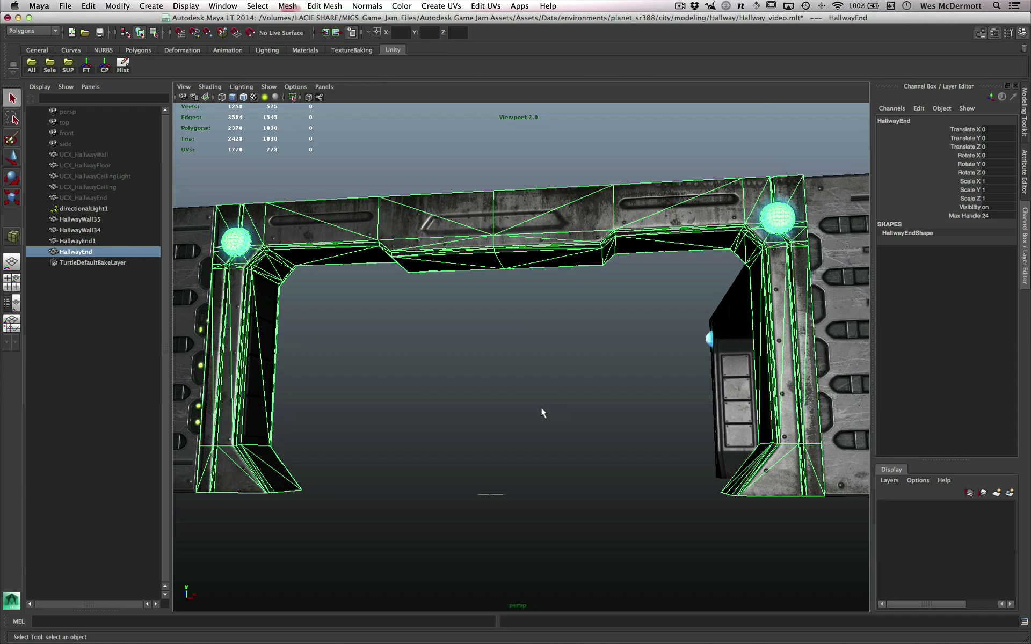
- Switch to Unity and examine the hall model in the scene and its import settings, especially the Scale Factor
key("super+Tab")
key("super+Tab")
key("super+Tab")
key("super+Tab")
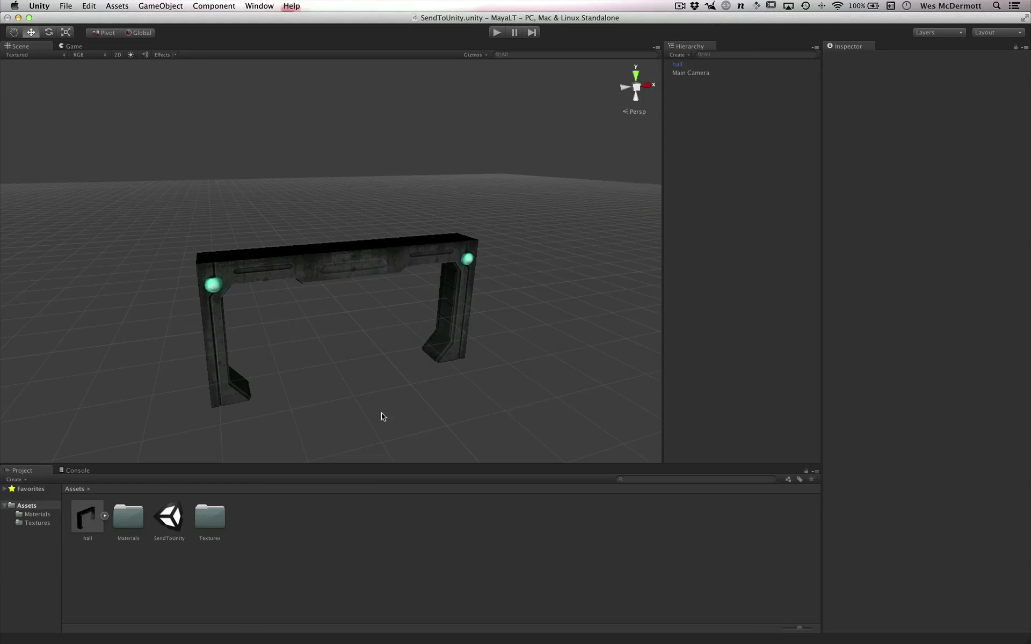
left_click_drag(381, 414, 452, 355, "alt")
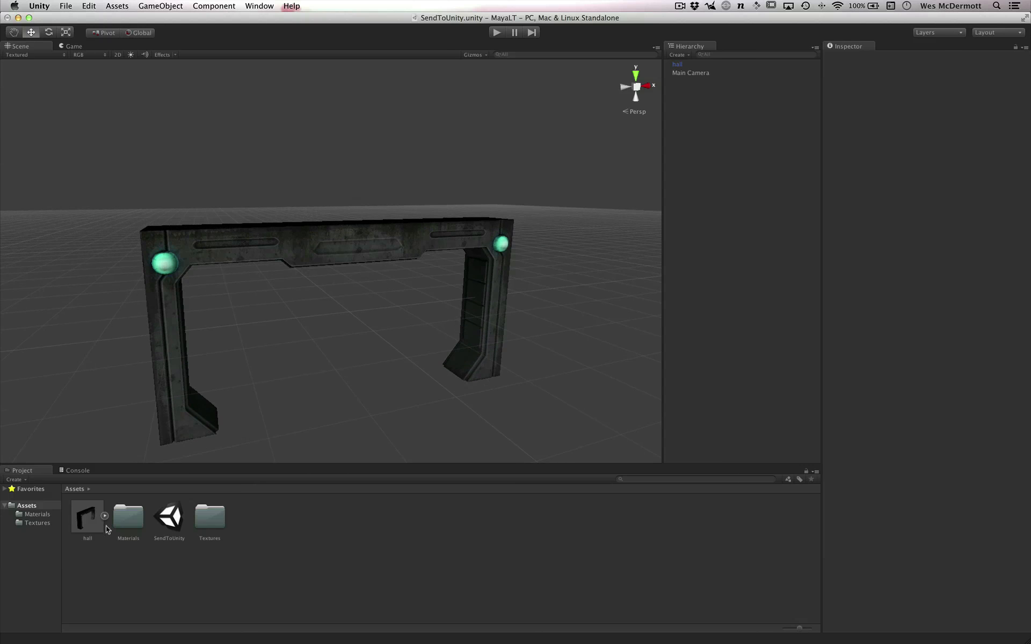
right_click(287, 546)
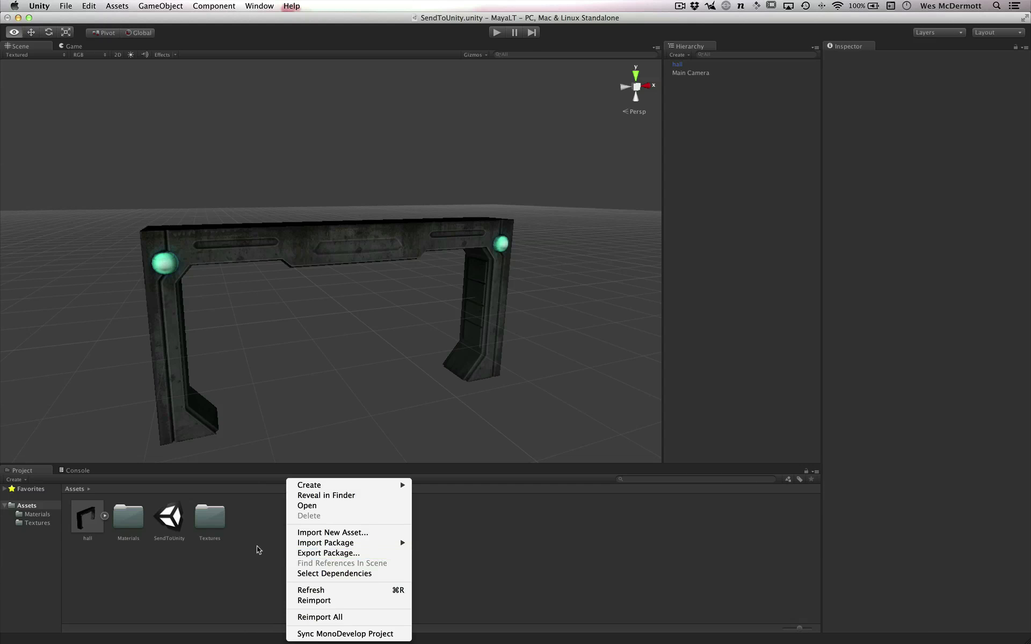
left_click(256, 546)
left_click(85, 522)
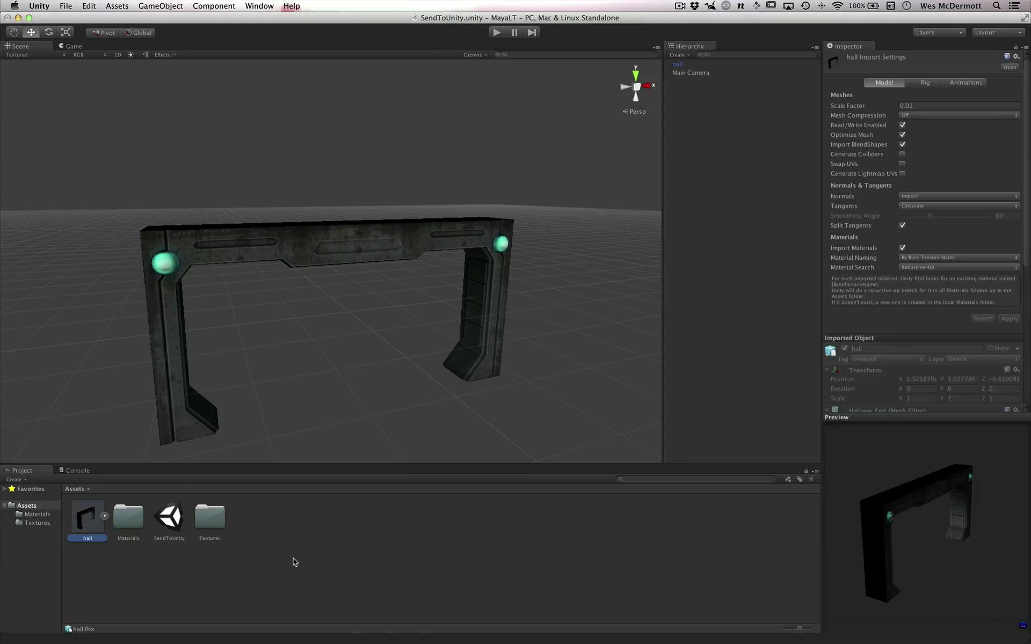
left_click_drag(829, 101, 807, 91)
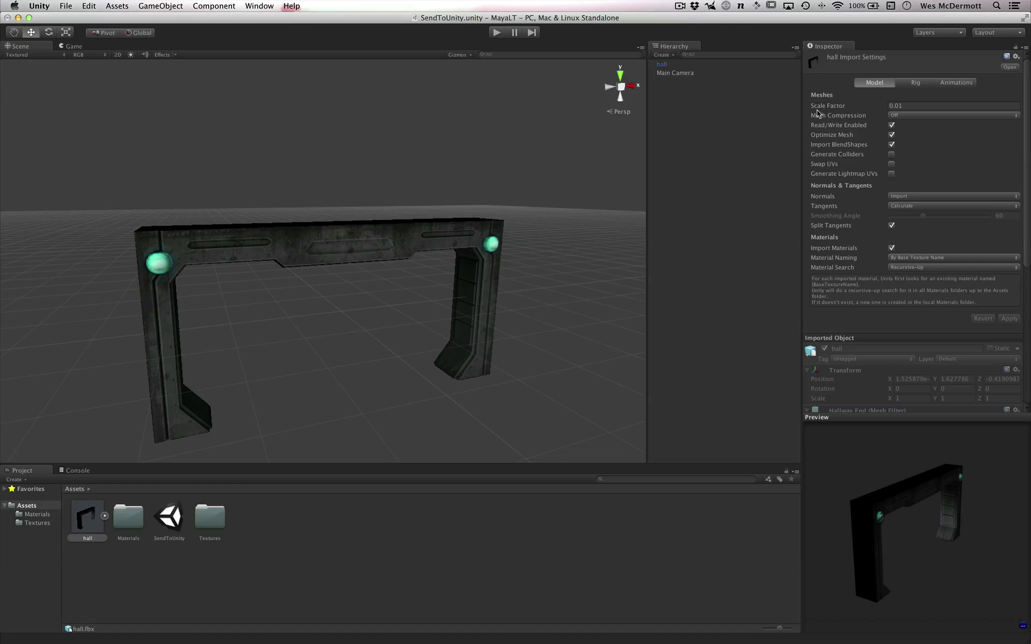
left_click(925, 106)
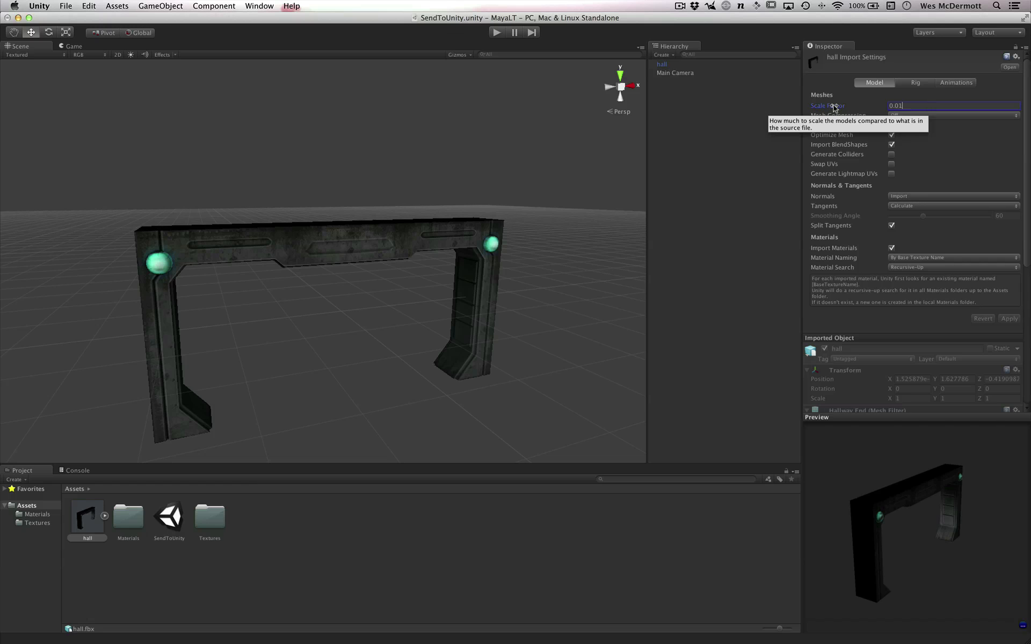
- Switch back to Maya LT and view the selected doorway
key("super+Tab")
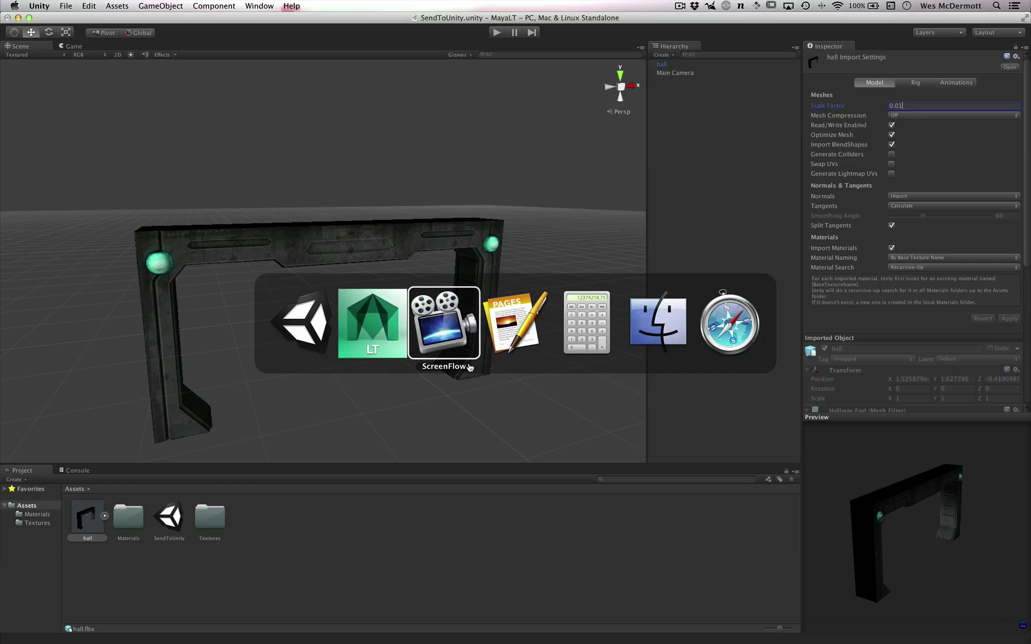
left_click(354, 338)
left_click_drag(491, 345, 558, 415, "alt")
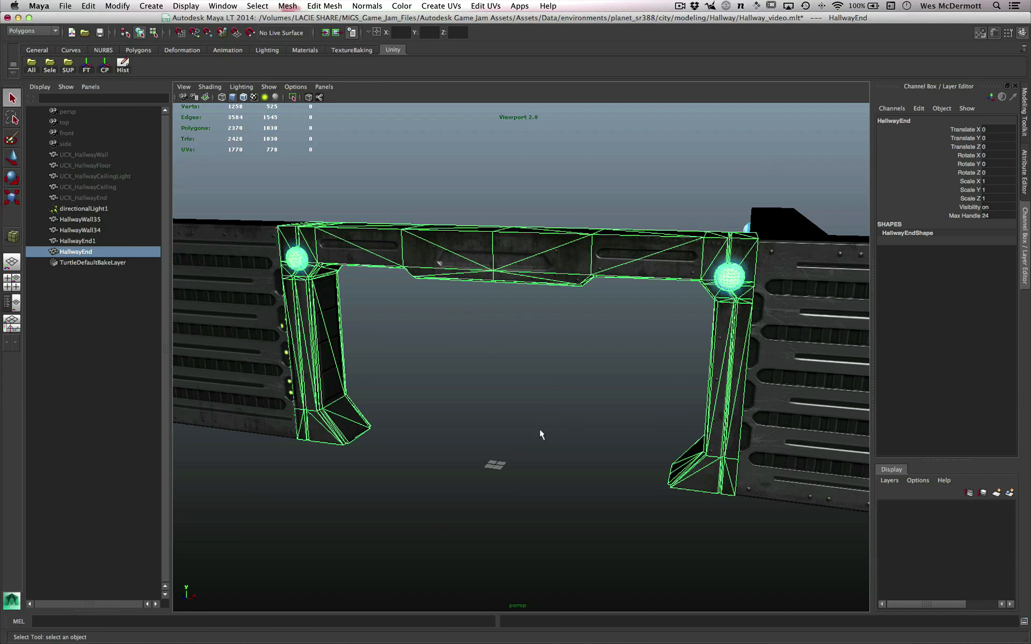
right_click_drag(541, 368, 591, 476, "alt")
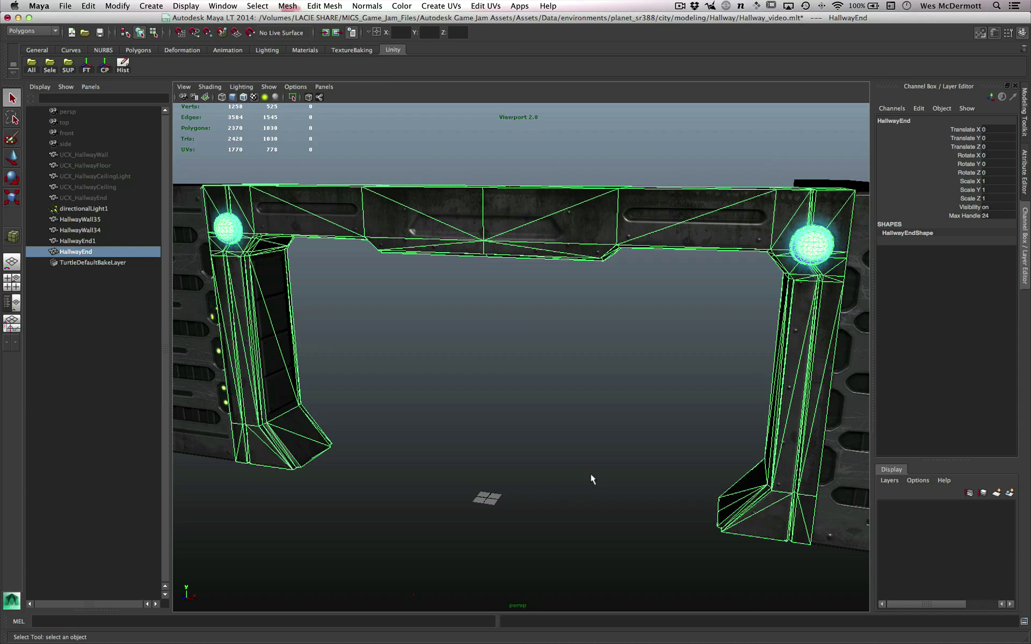
- Open the general application settings in the Preferences and check the linear working unit options, keeping centimeter
right_click_drag(587, 473, 532, 460, "alt")
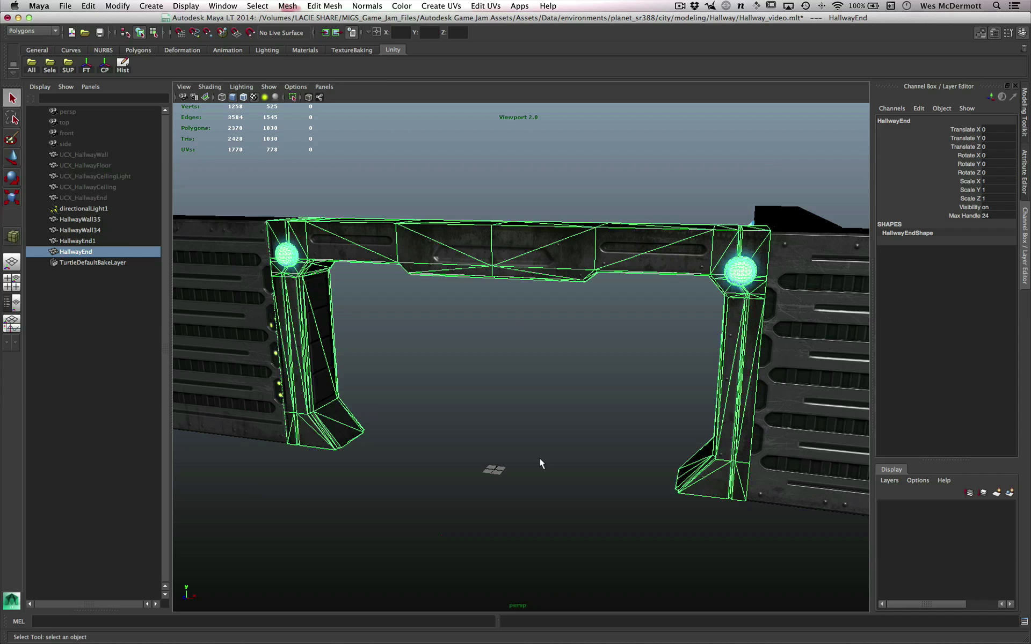
left_click_drag(497, 466, 550, 439, "alt")
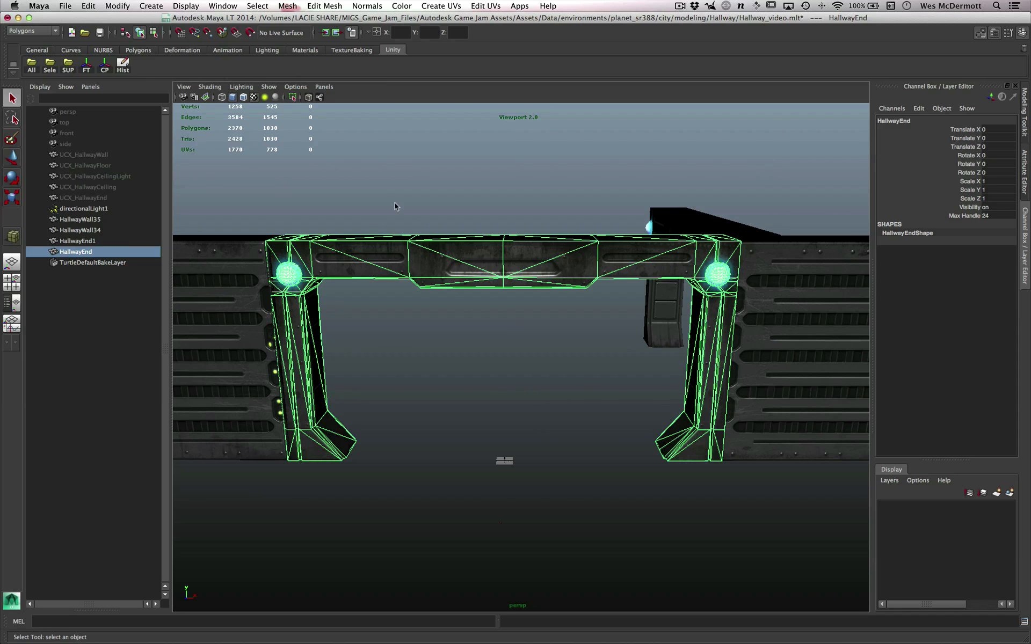
scroll(519, 285, "down", 1)
key("space")
left_click(530, 307)
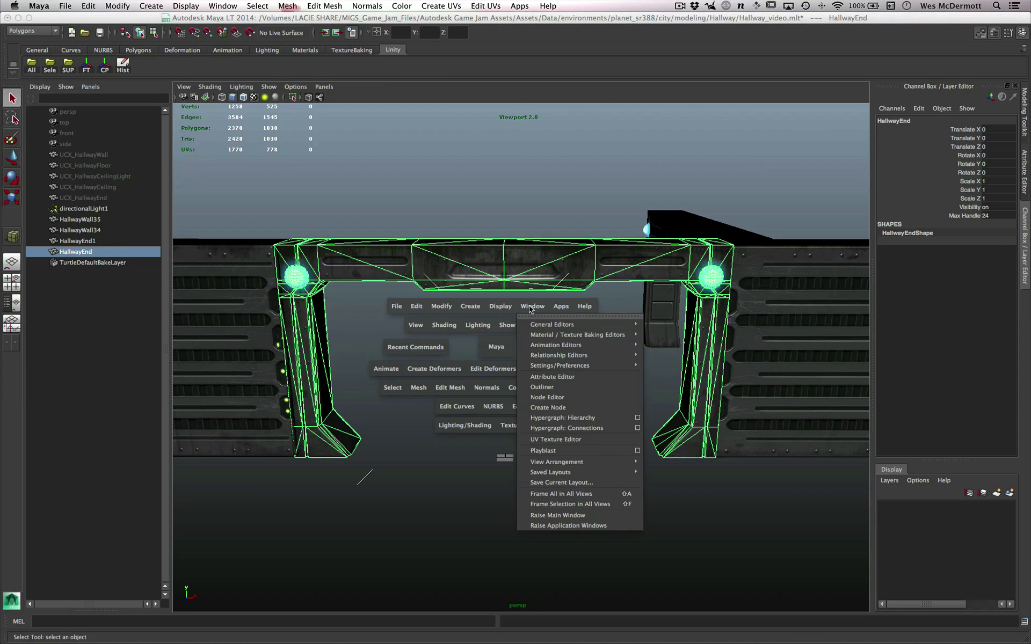
mouse_move(560, 366)
left_click(665, 372)
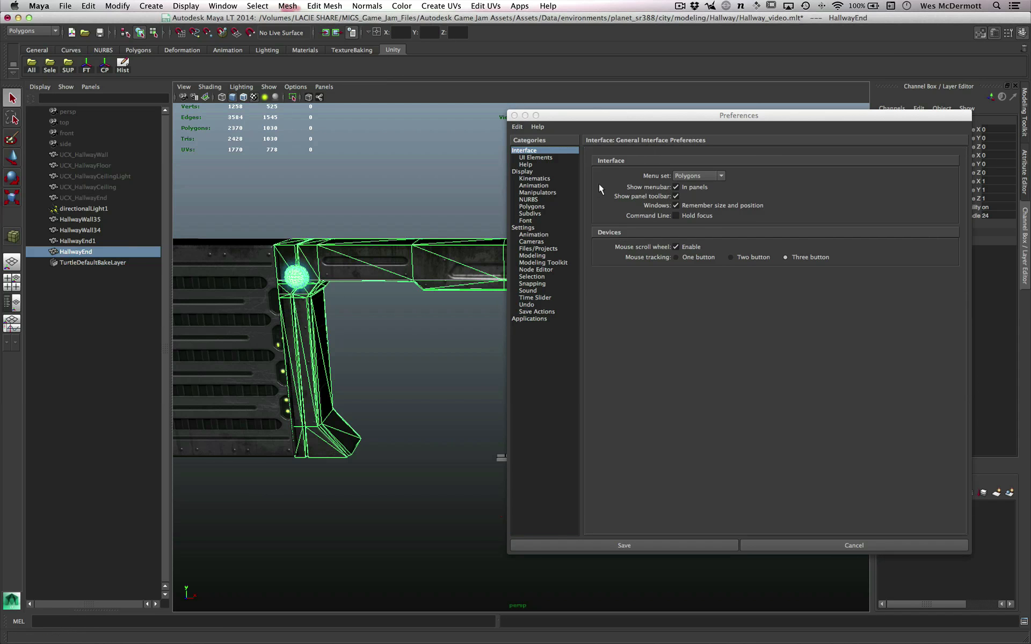
left_click(548, 228)
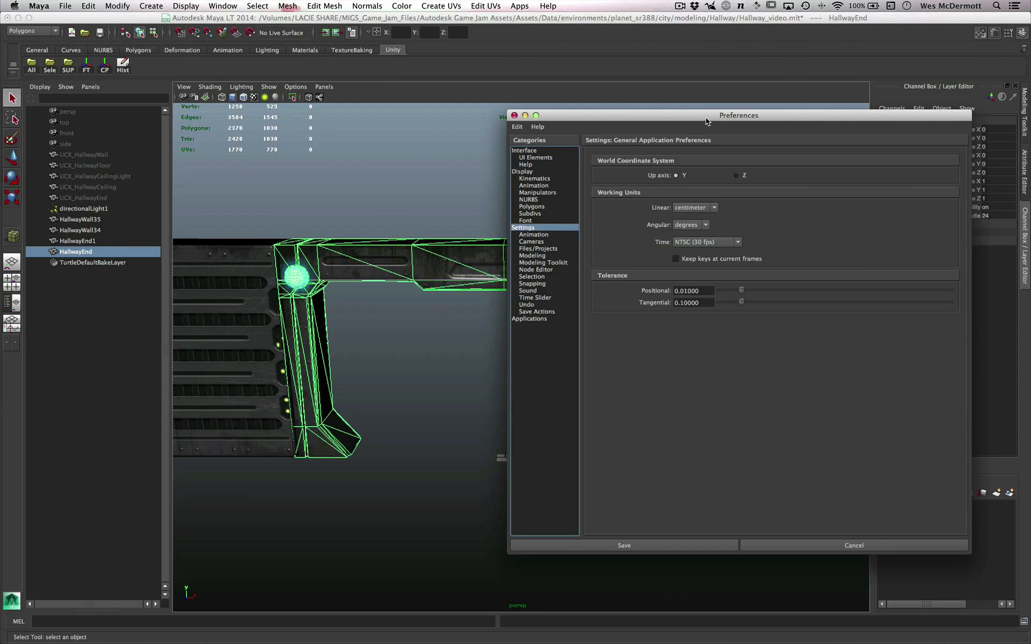
left_click_drag(705, 118, 702, 102)
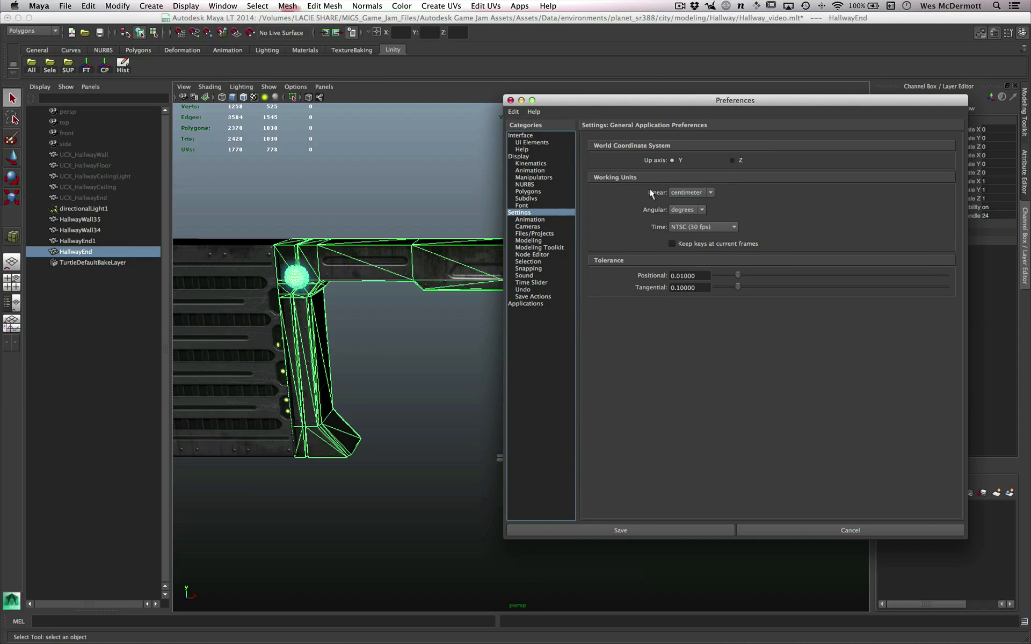
left_click(689, 192)
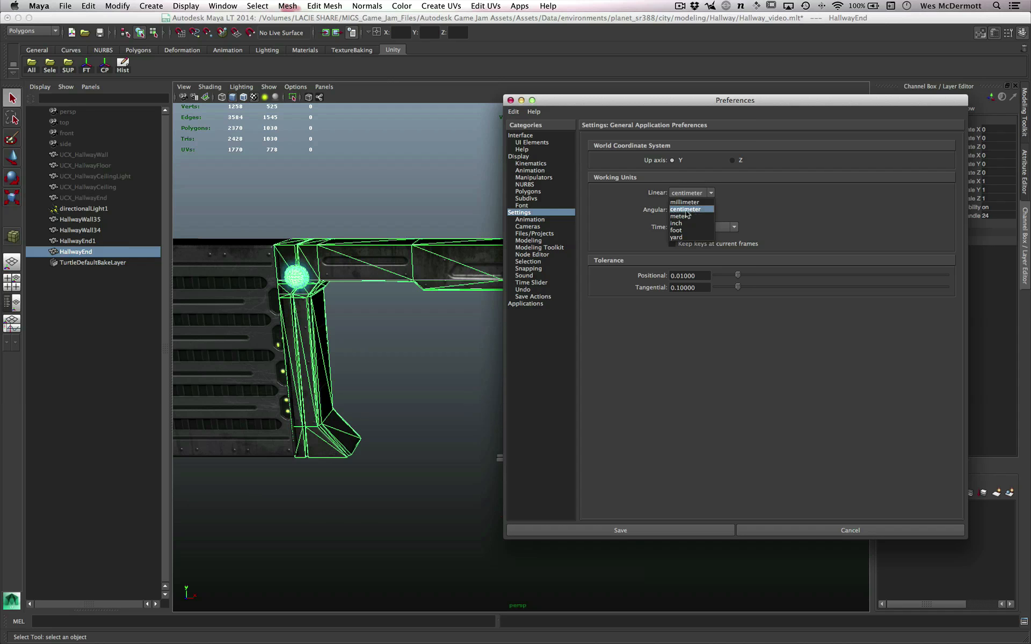
left_click(688, 209)
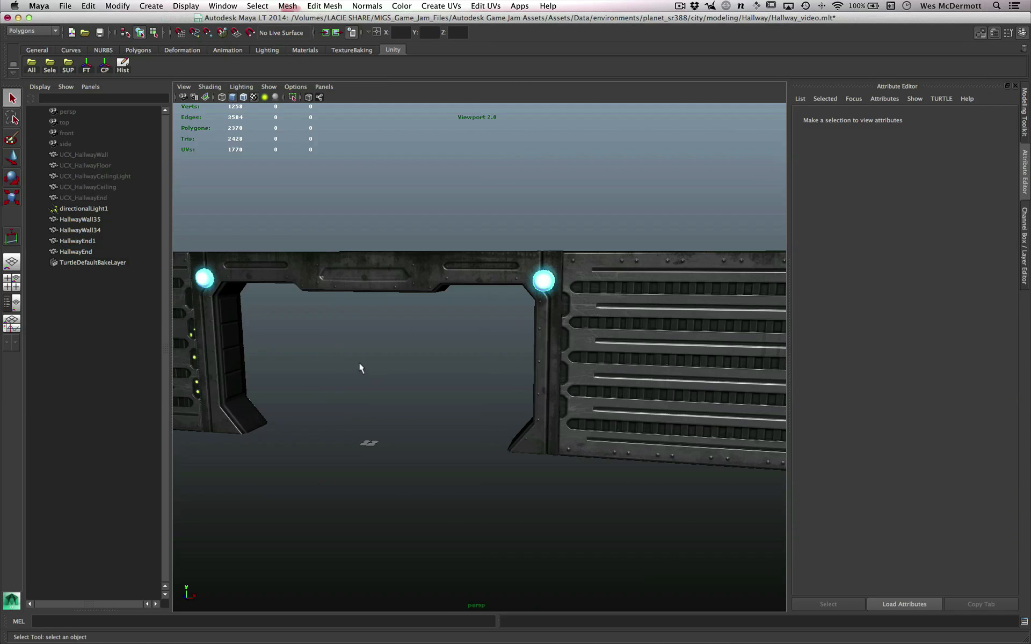
- Display the wireframe over the shaded models, clear the selection and bring the end of the HallwayWall34 panel into view
left_click_drag(359, 363, 417, 375, "alt")
middle_click_drag(416, 374, 374, 370, "alt")
left_click(569, 359)
mouse_move(595, 419)
left_mouse_down("alt")
mouse_move(564, 418)
mouse_move(606, 417)
mouse_move(590, 407)
mouse_move(540, 420)
mouse_move(515, 413)
left_mouse_up("alt")
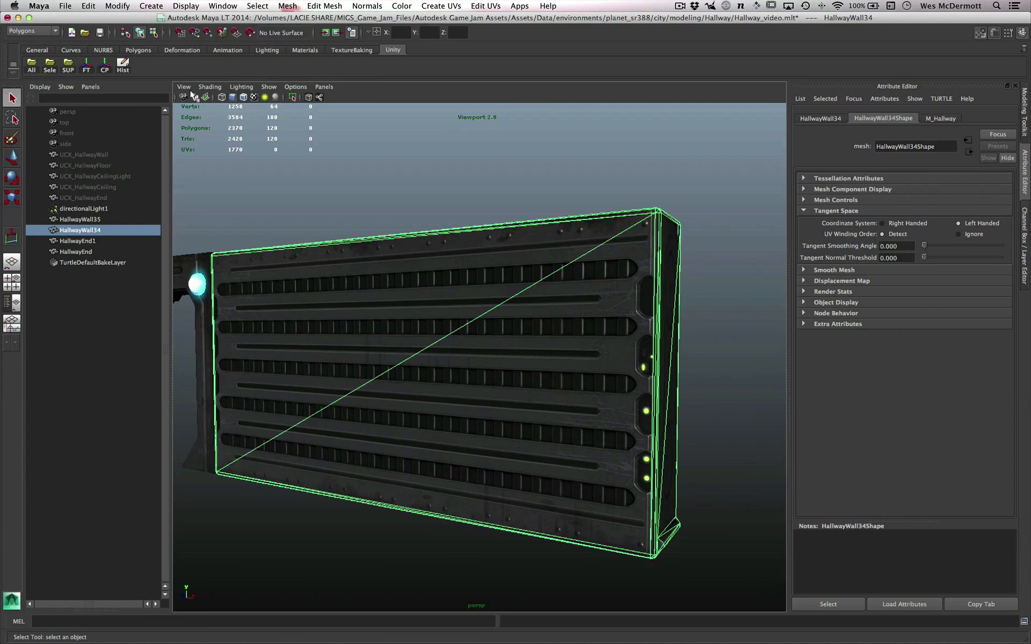
left_click(243, 97)
left_click(284, 125)
left_click_drag(563, 240, 617, 278, "alt")
scroll(604, 295, "up", 5)
middle_click_drag(604, 295, 506, 272, "alt")
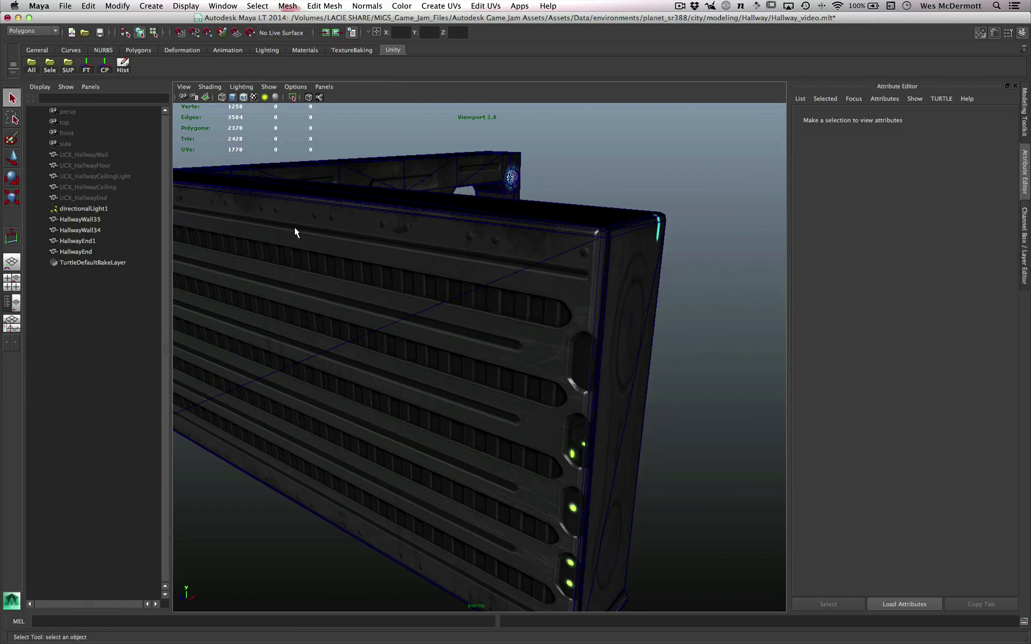
left_click_drag(474, 319, 477, 314, "alt")
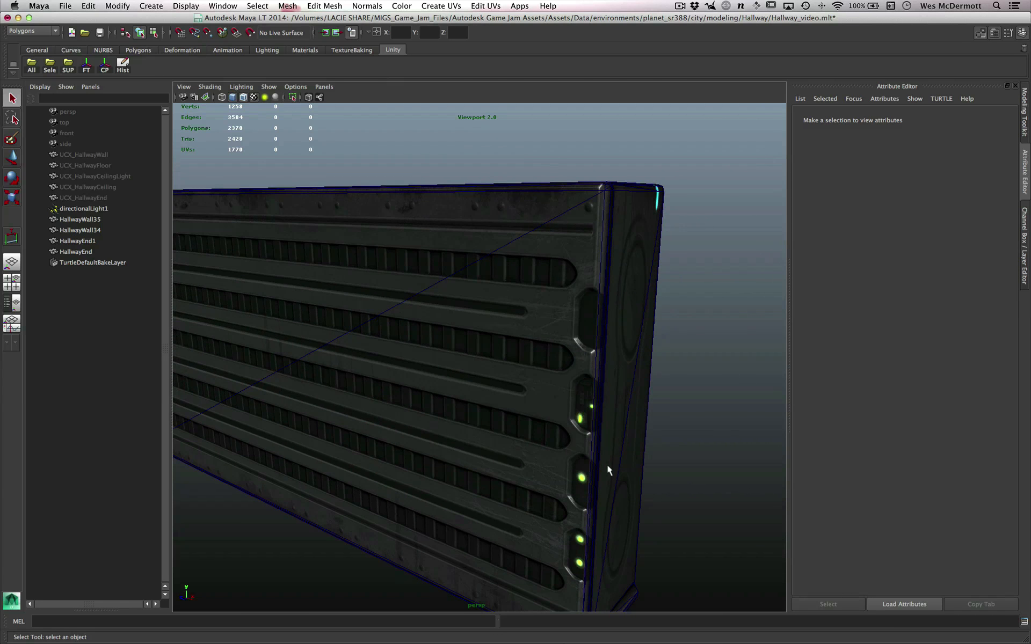
scroll(607, 466, "down", 1)
middle_click_drag(601, 465, 591, 402, "alt")
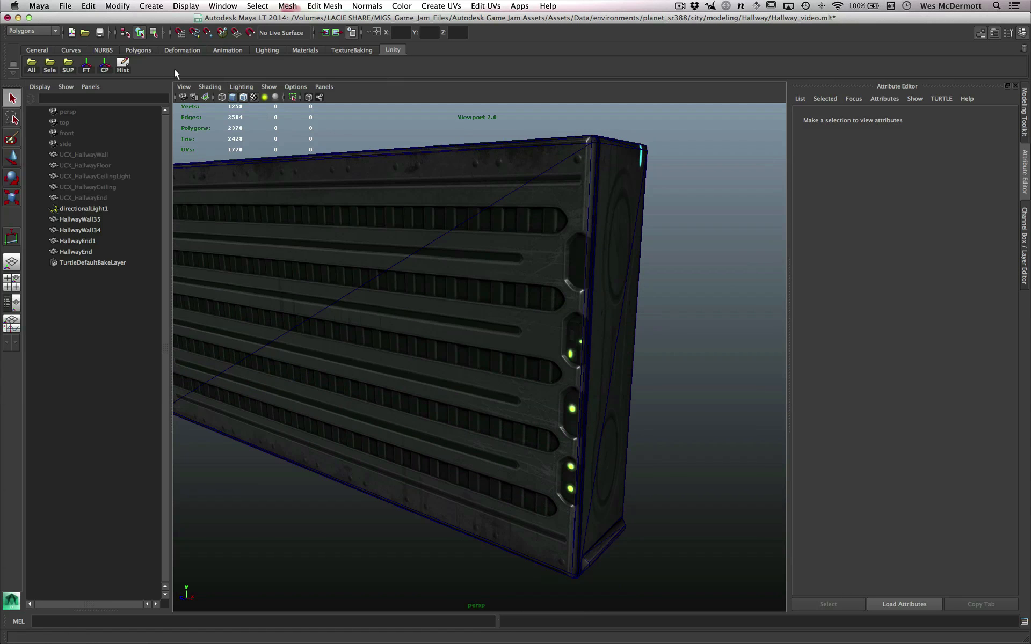
- Start the Distance Tool with point snapping and place the first measuring point on the upper corner vertex at the wall's end
left_click(145, 6)
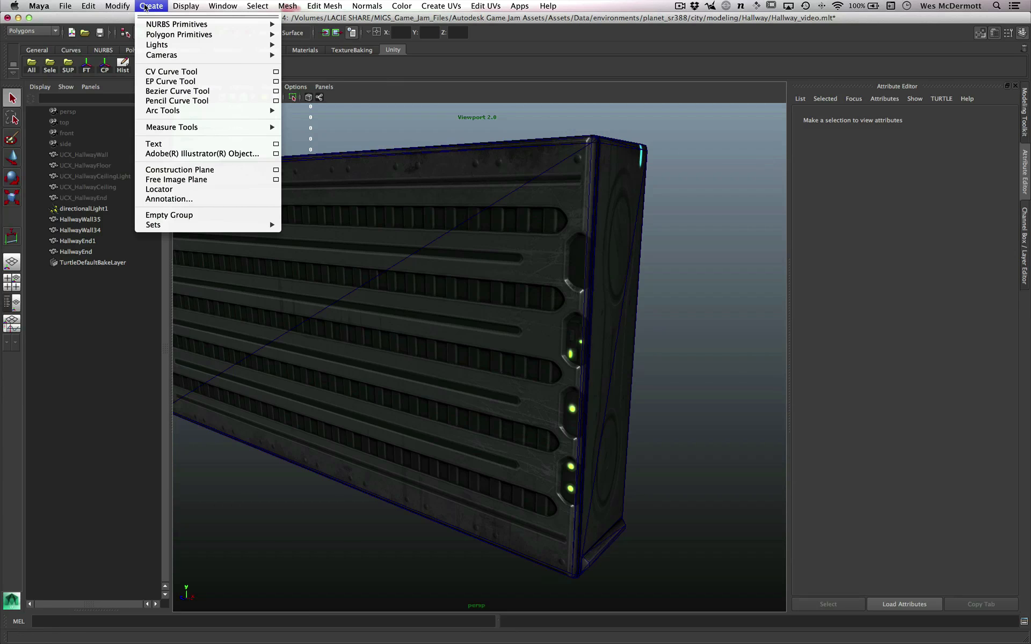
mouse_move(161, 127)
left_click(322, 128)
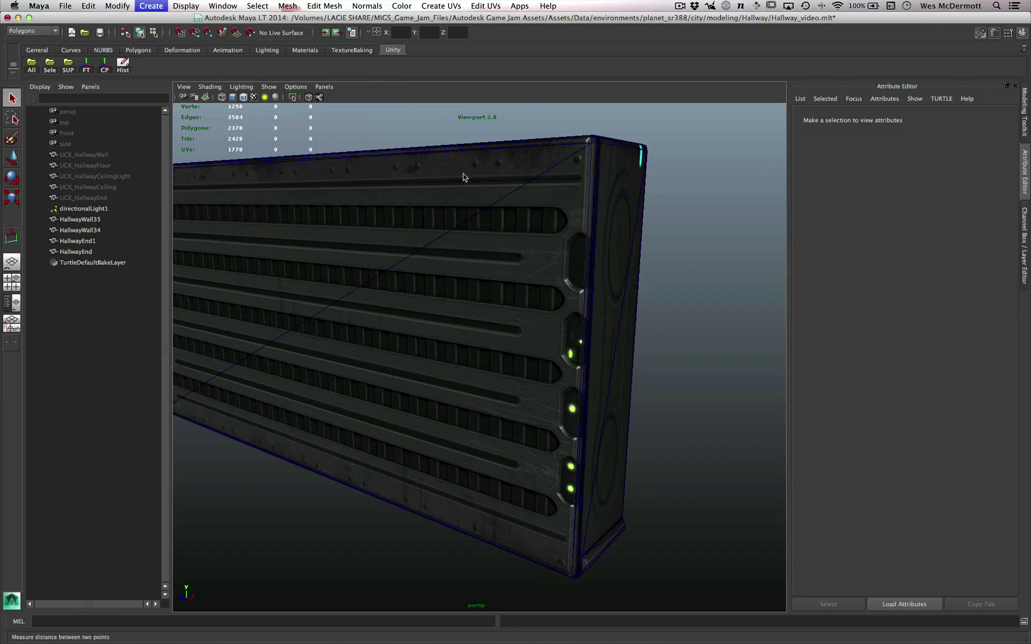
right_click_drag(569, 201, 591, 204, "alt")
middle_click_drag(592, 205, 529, 262, "alt")
right_click_drag(531, 263, 627, 268, "alt")
left_click_drag(560, 251, 553, 260, "alt")
right_click_drag(554, 260, 592, 270, "alt")
left_click_drag(592, 269, 592, 272, "alt")
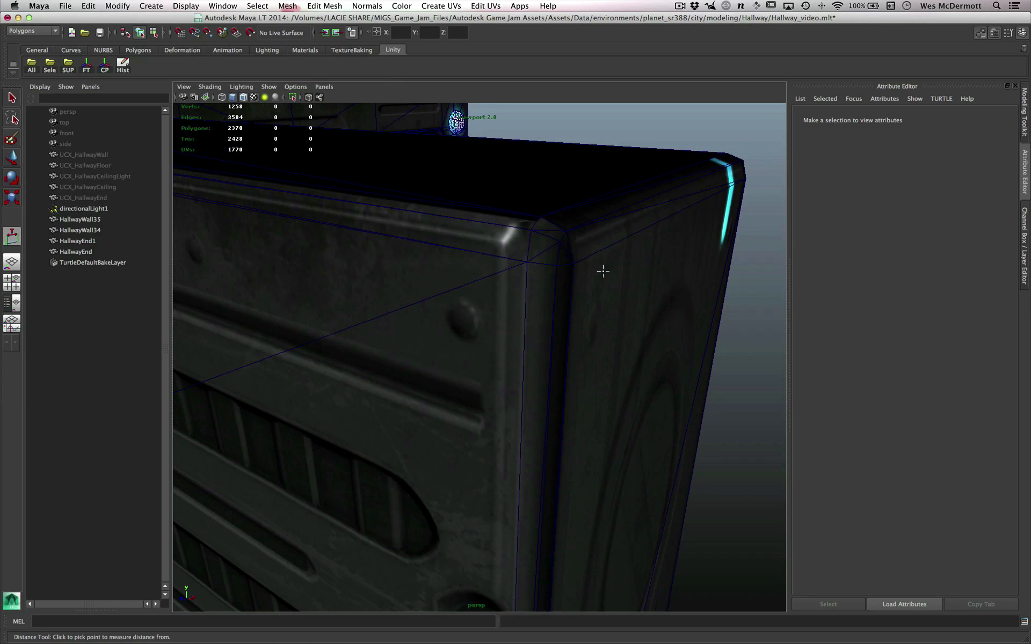
key("v")
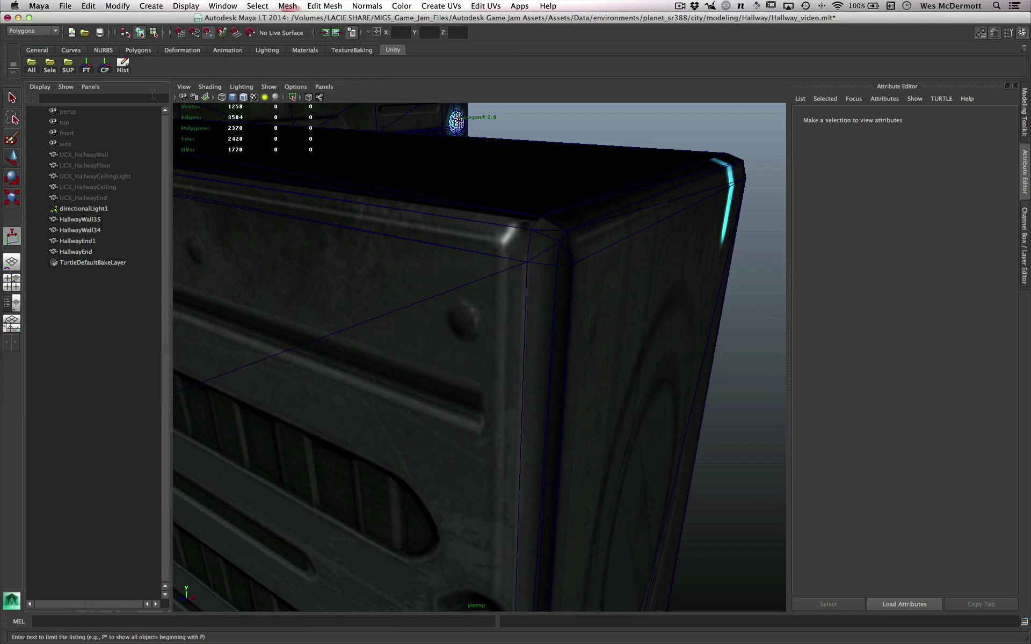
left_click(211, 33)
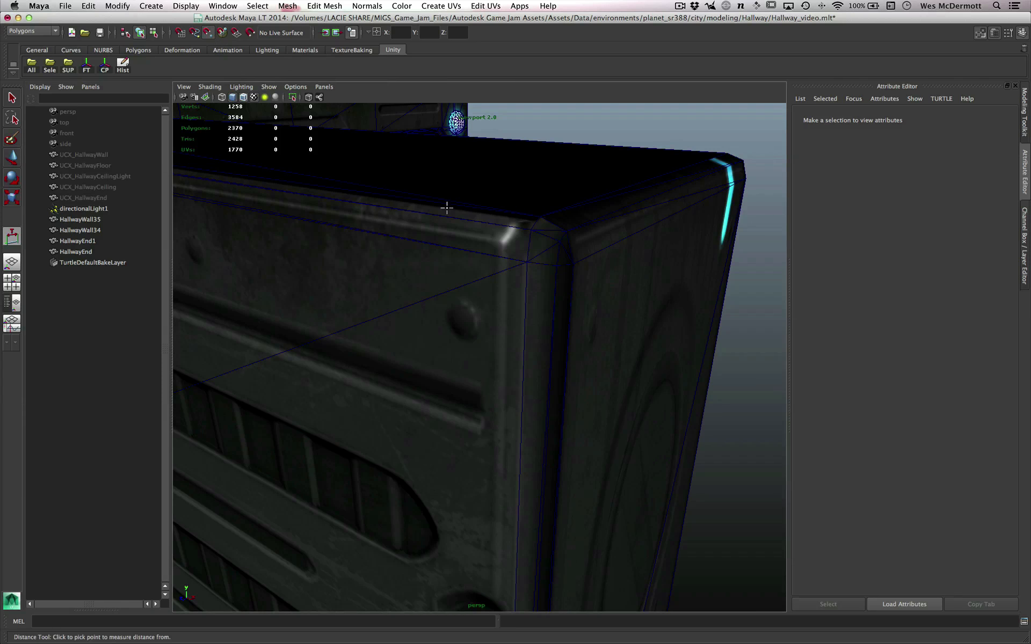
left_click(528, 229)
- Place the second measuring point on the lower corner vertex of the same wall end and view the height dimension
left_click_drag(559, 405, 639, 339, "alt")
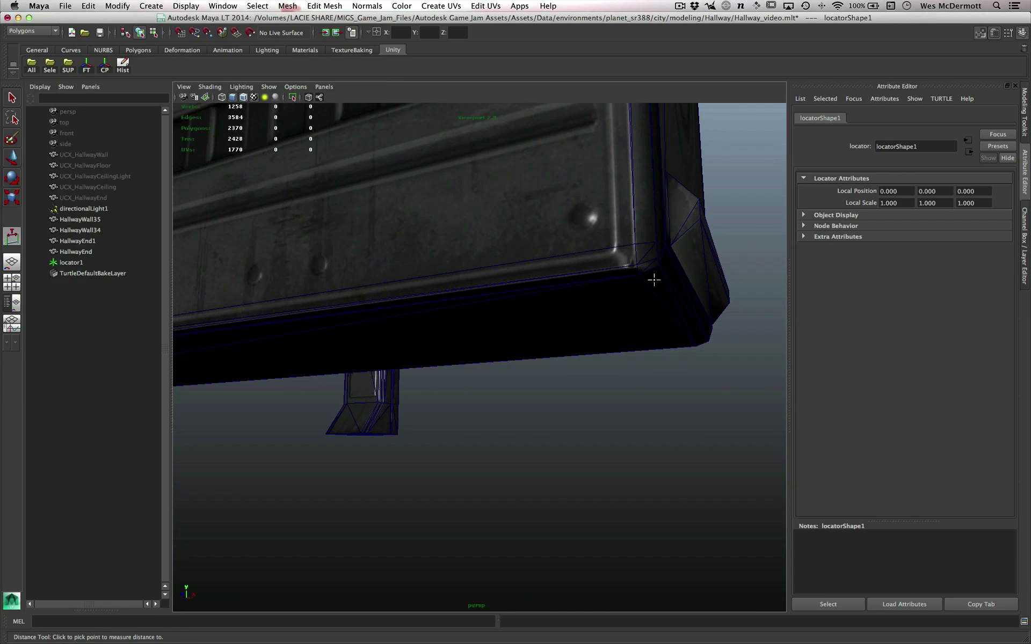
left_click(628, 262)
left_click_drag(578, 320, 602, 394, "alt")
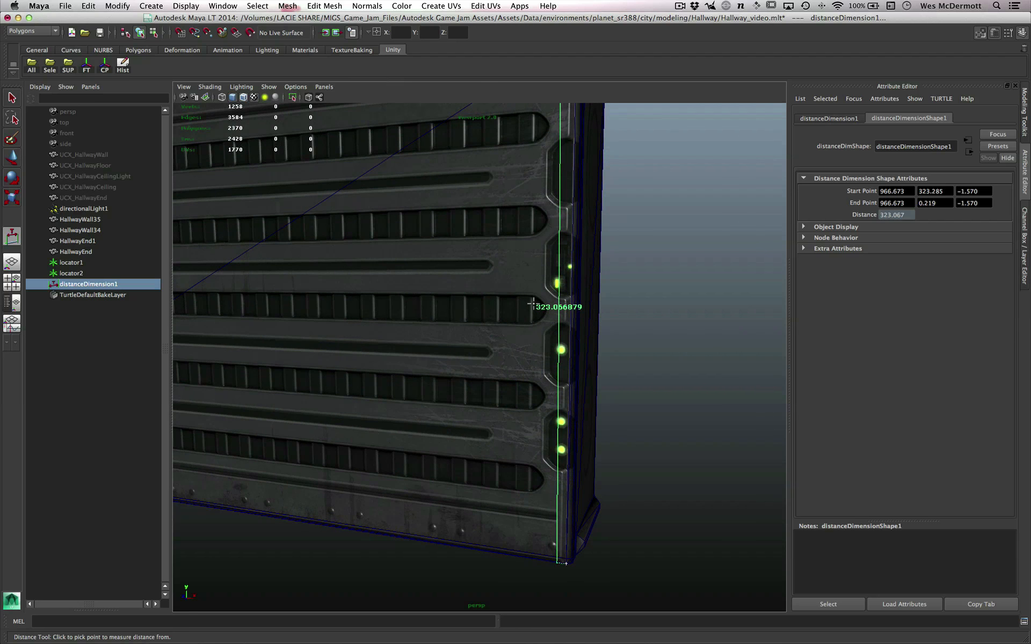
right_click_drag(530, 309, 596, 322, "alt")
middle_click_drag(595, 308, 578, 332, "alt")
right_click_drag(577, 333, 553, 338, "alt")
middle_click_drag(553, 339, 550, 361, "alt")
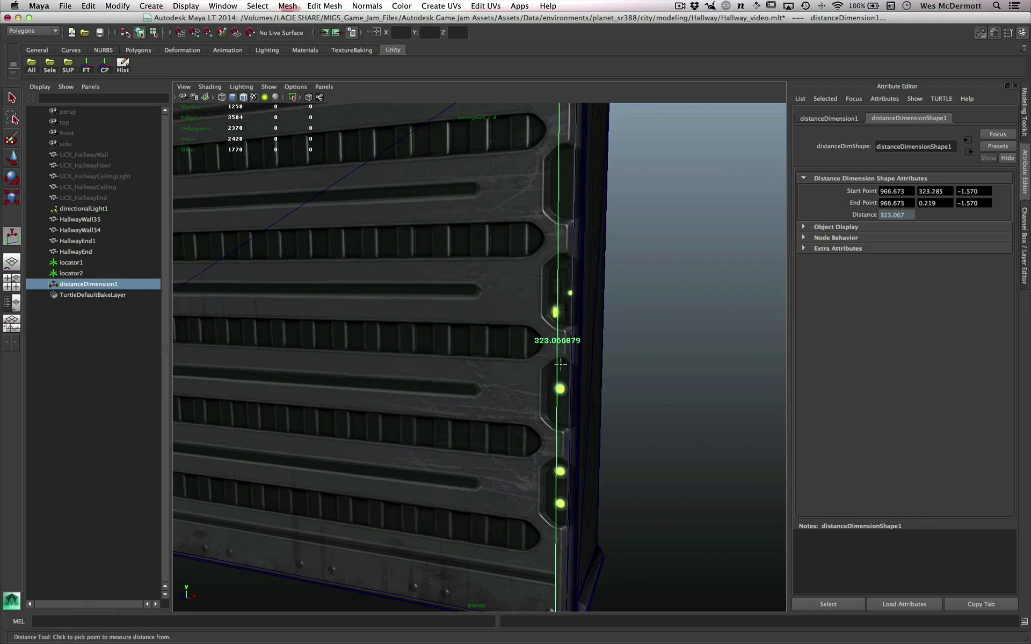
right_click_drag(550, 361, 540, 368, "alt")
left_click_drag(540, 369, 566, 352, "alt")
right_click_drag(566, 352, 554, 339, "alt")
middle_click_drag(554, 339, 565, 365, "alt")
right_click_drag(565, 365, 552, 361, "alt")
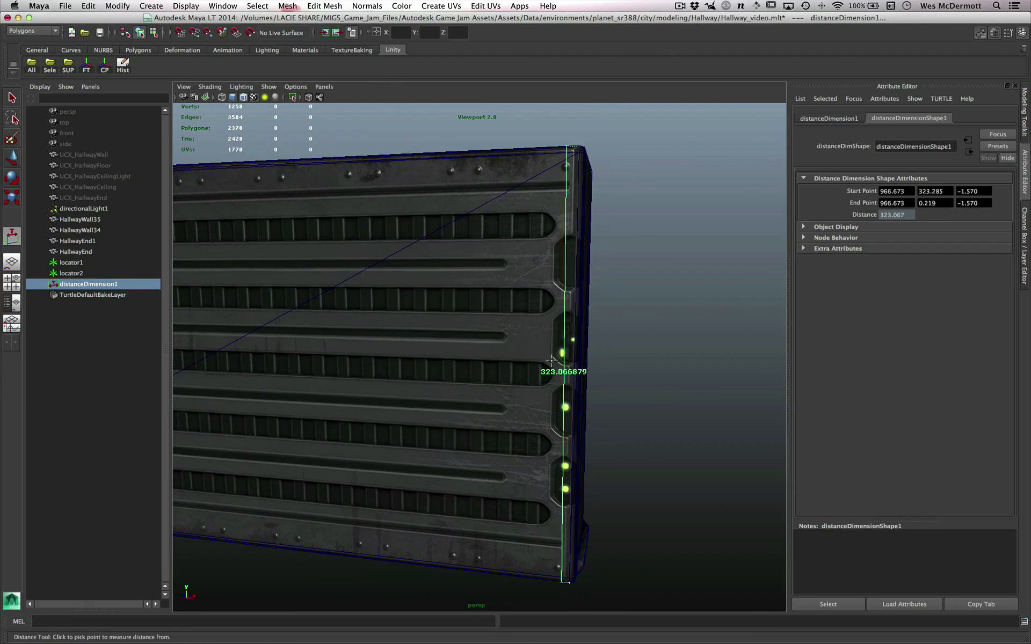
- Reopen the general application settings in the Preferences and move the window clear of the measured wall
key("space")
left_click_drag(676, 183, 826, 244)
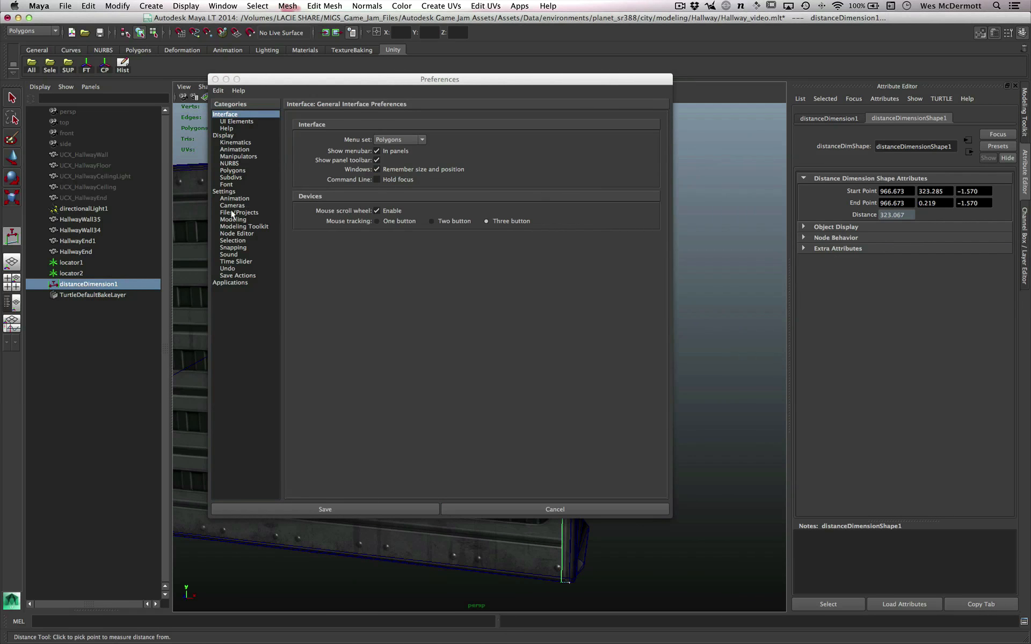
left_click(213, 191)
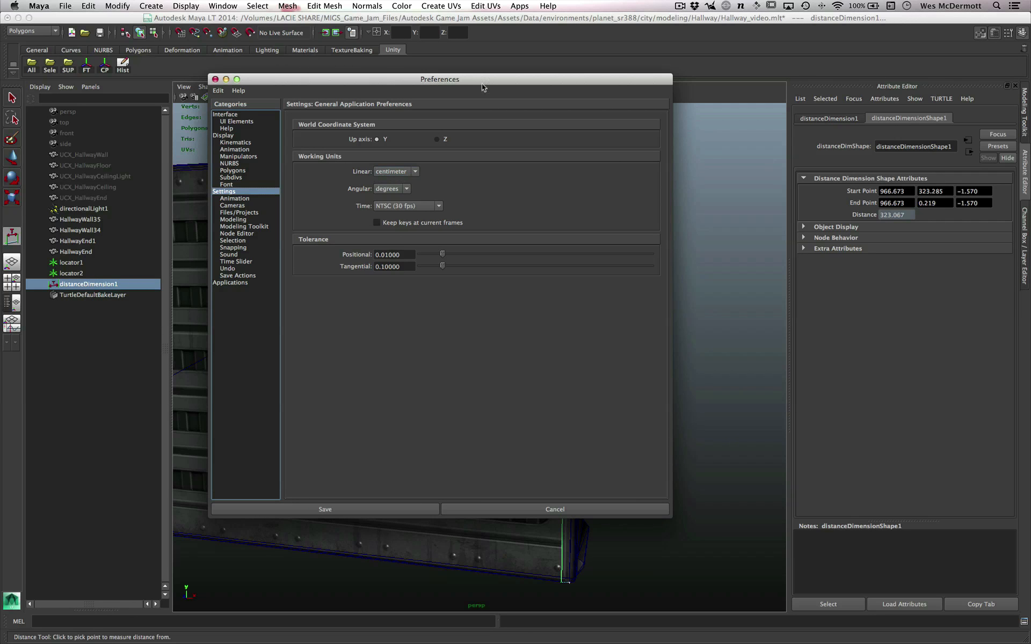
left_click_drag(487, 78, 289, 52)
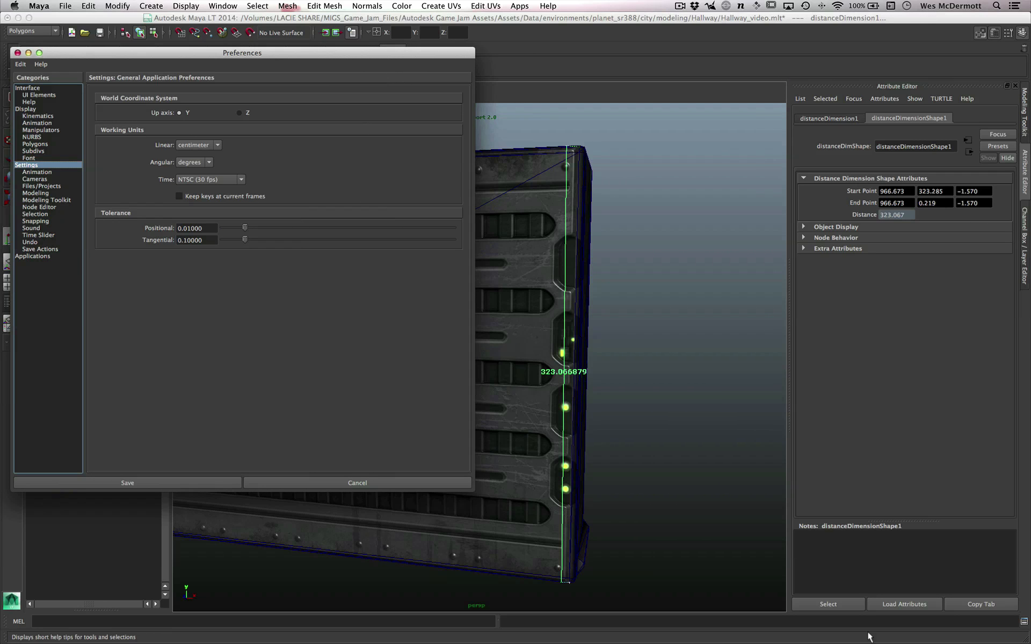
- Switch to Calculator, multiply 323 by .01 to convert the wall height to meters, and close it
key("super+Tab")
key("super+Tab")
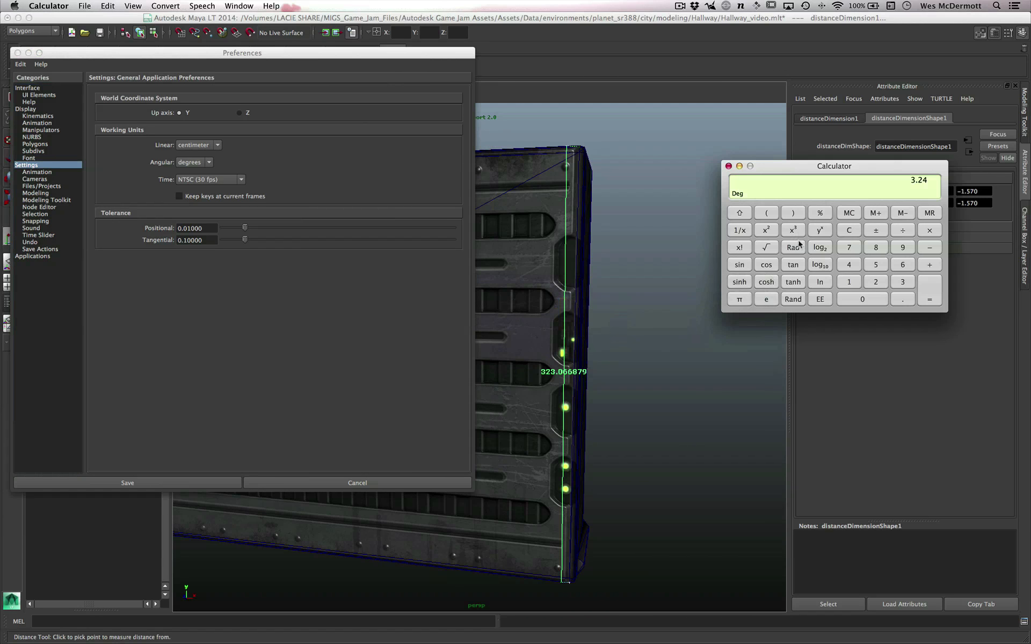
left_click(850, 230)
left_click(903, 282)
left_click(876, 283)
left_click(899, 283)
left_click(929, 231)
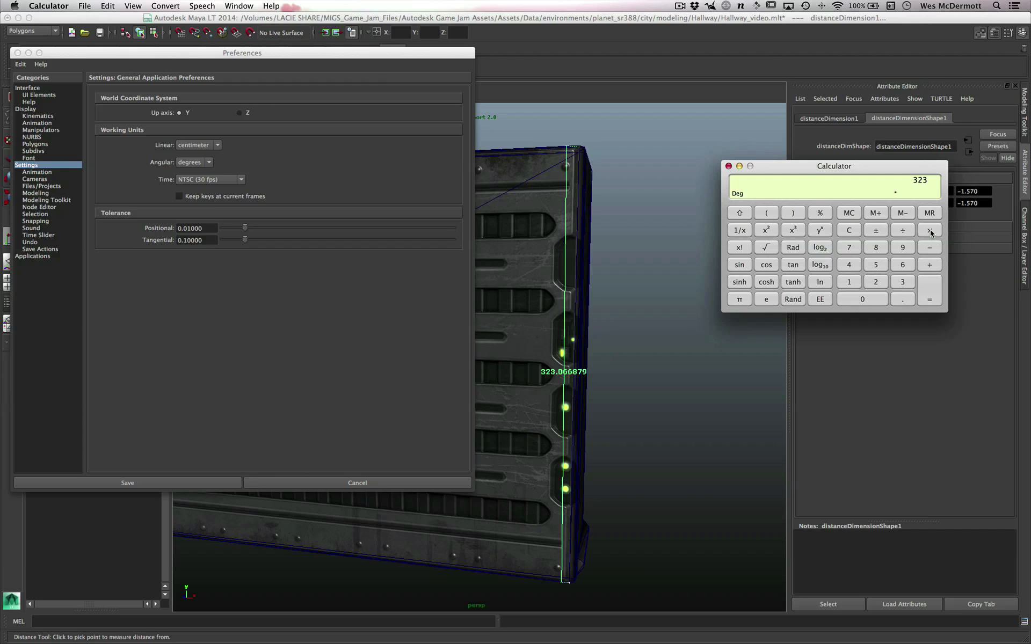
left_click(910, 300)
left_click(856, 294)
left_click(851, 286)
left_click(932, 290)
left_click(728, 166)
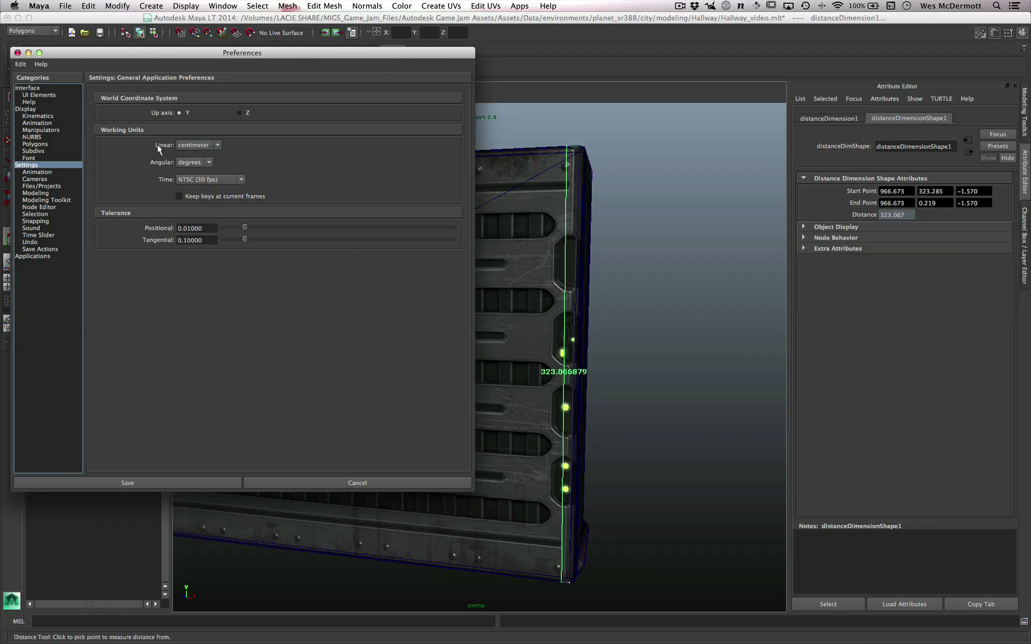
- Set the linear working unit to meter and select the wall's distance dimension to check the height in meters
left_click(197, 144)
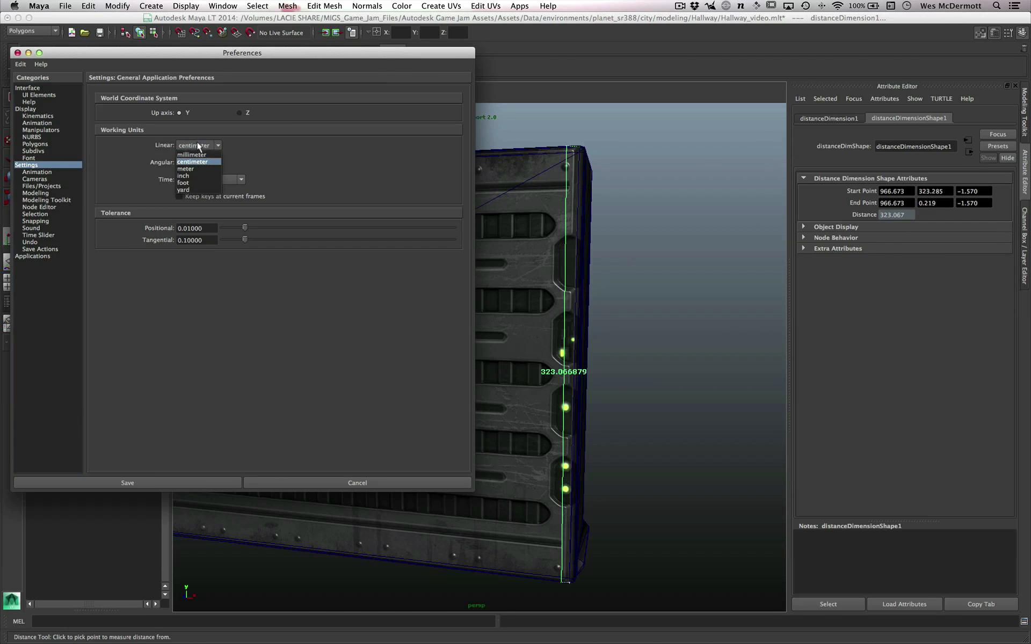
left_click(193, 169)
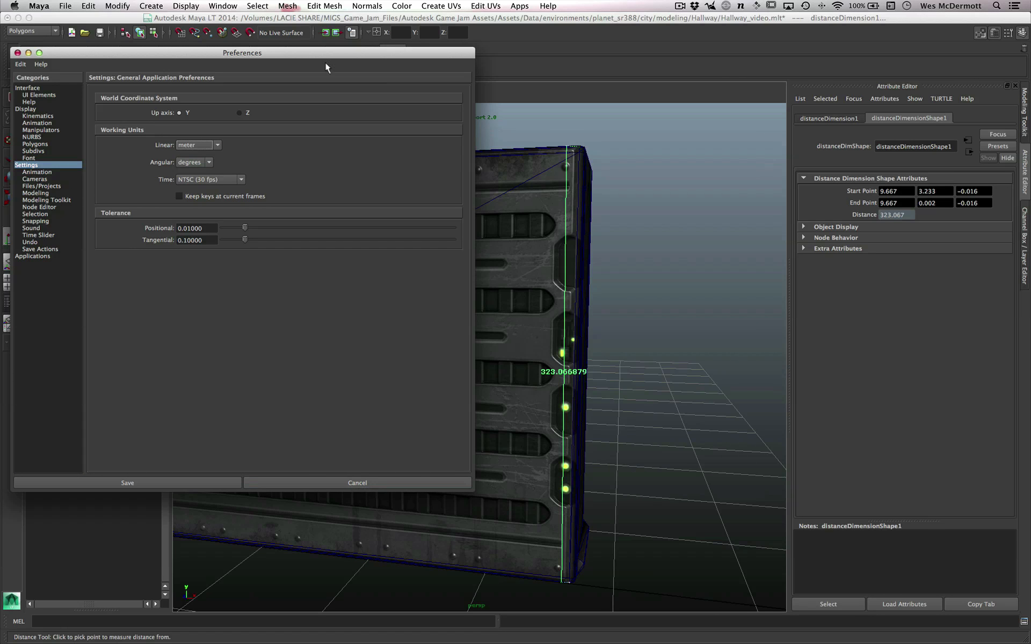
left_click_drag(330, 55, 1030, 199)
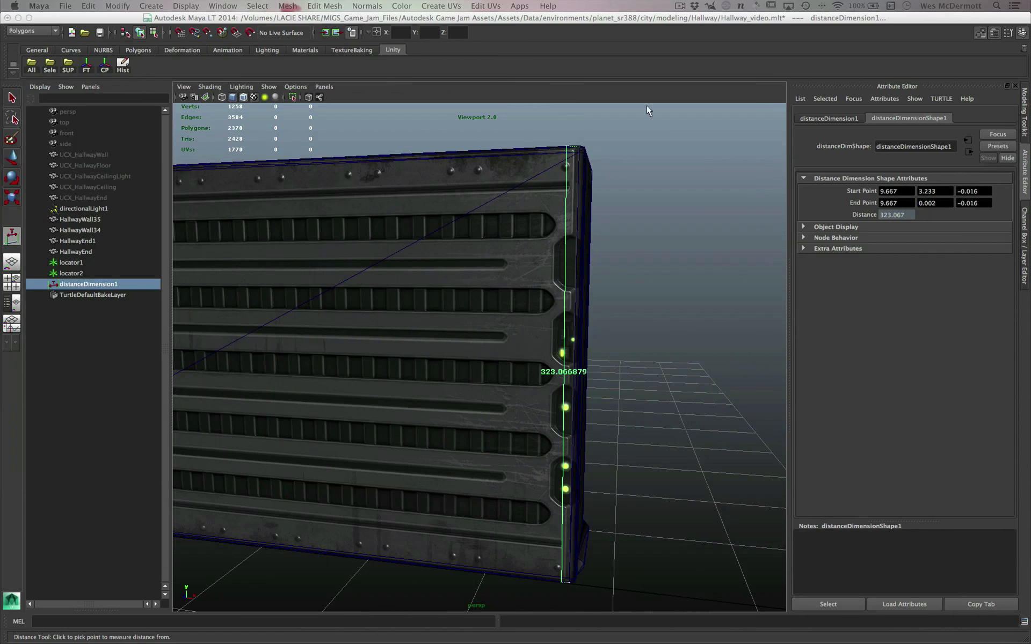
left_click(77, 280)
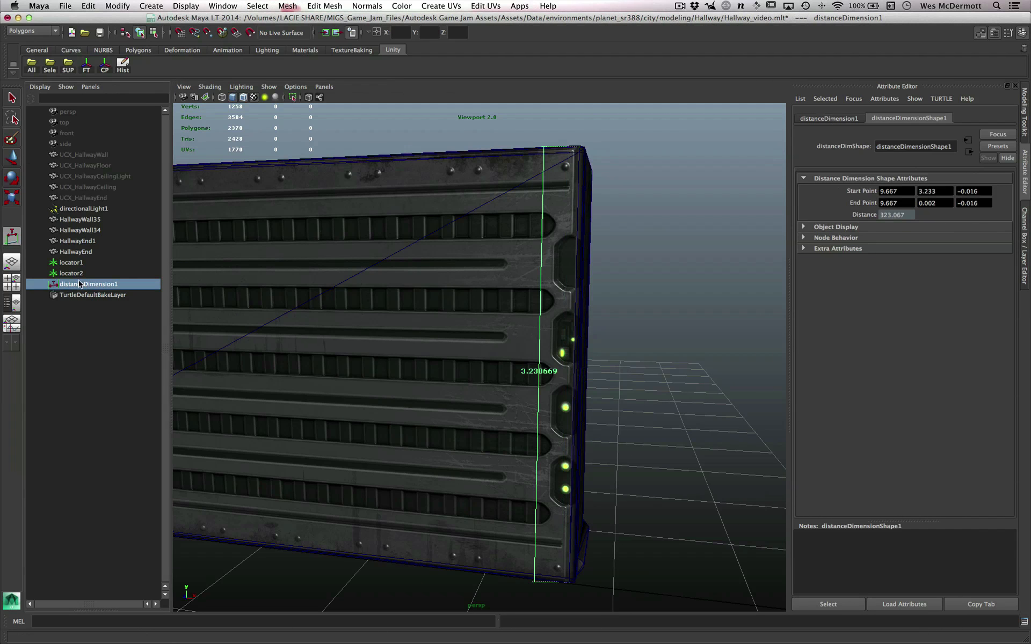
scroll(602, 392, "up", 5)
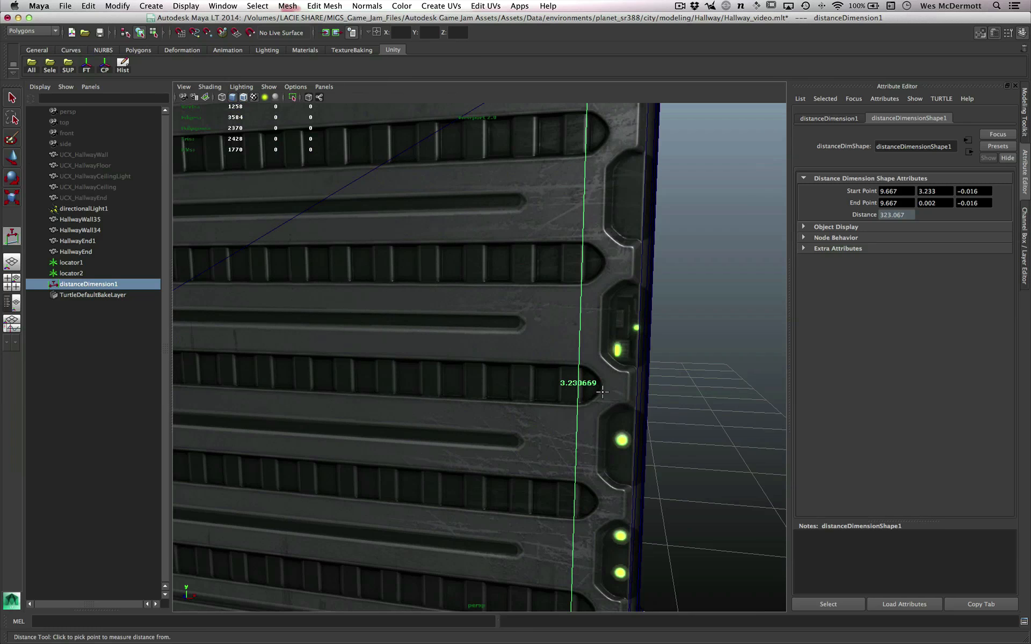
key("q")
scroll(601, 386, "up", 4)
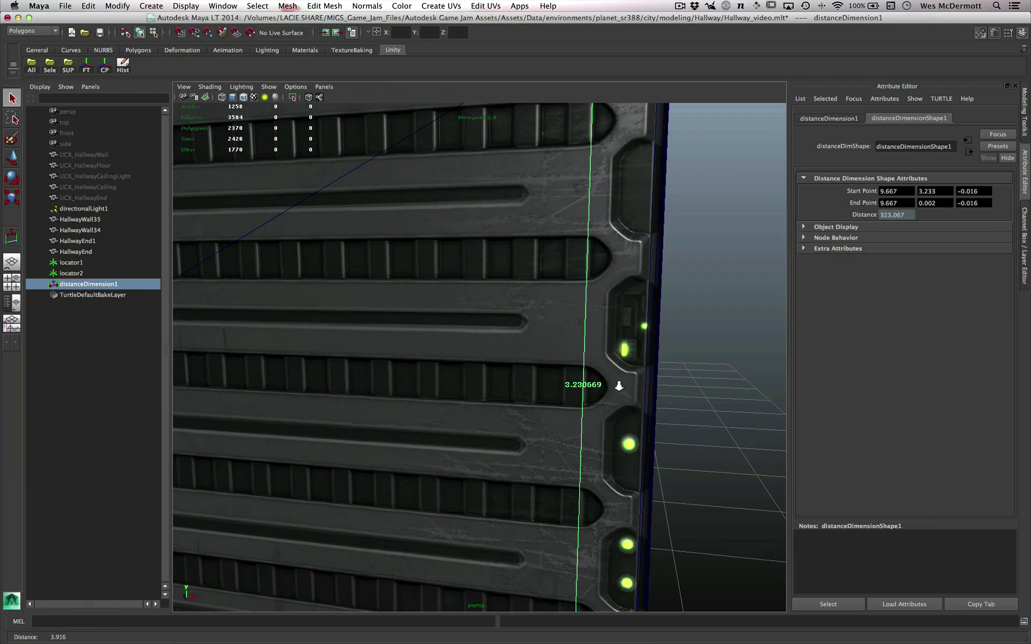
scroll(605, 374, "up", 1)
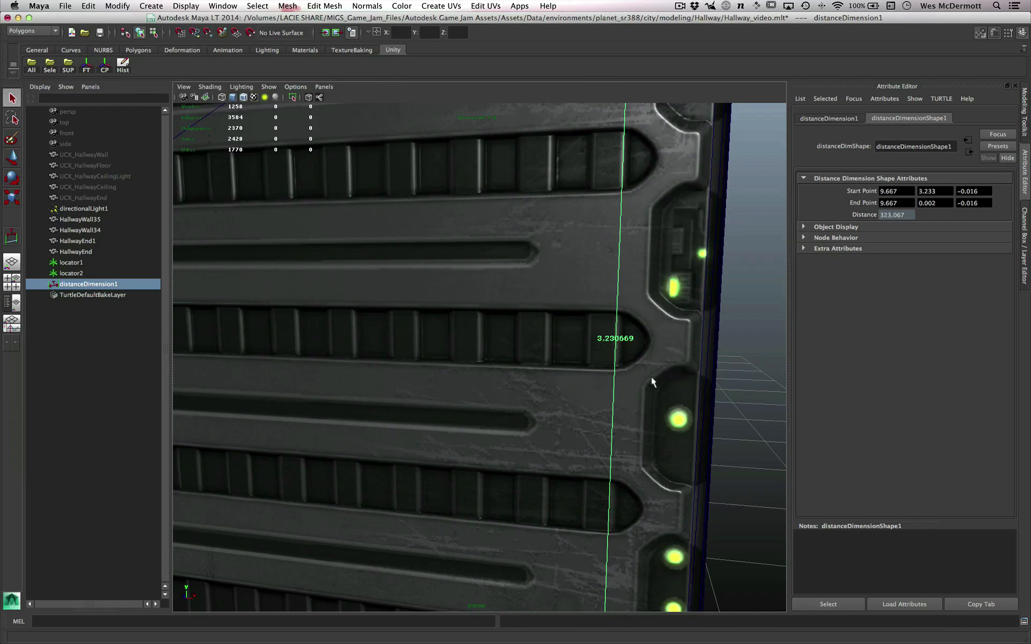
scroll(651, 380, "down", 8)
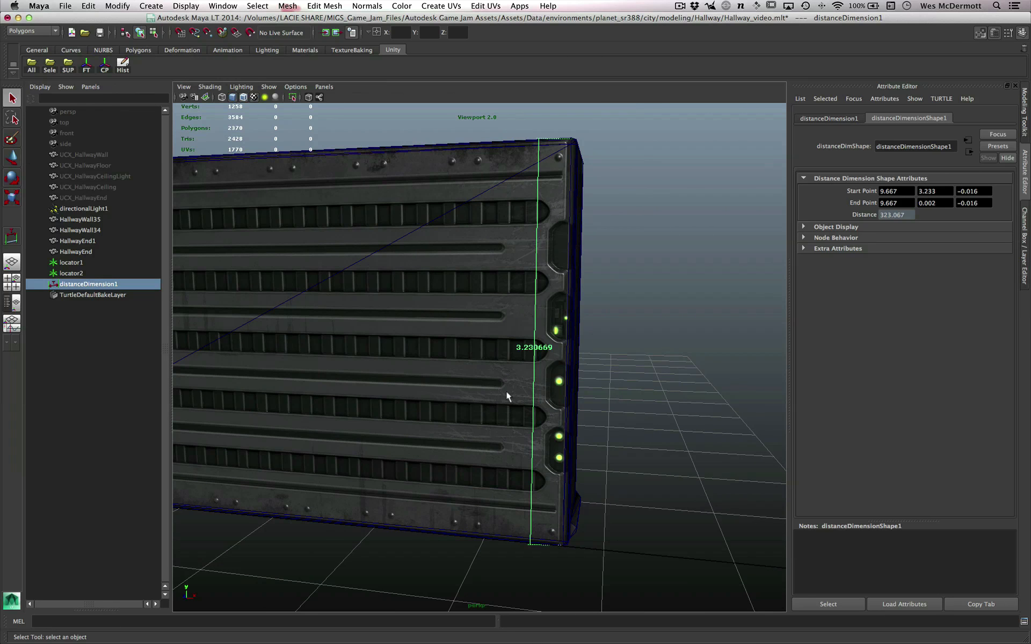
scroll(600, 350, "up", 1)
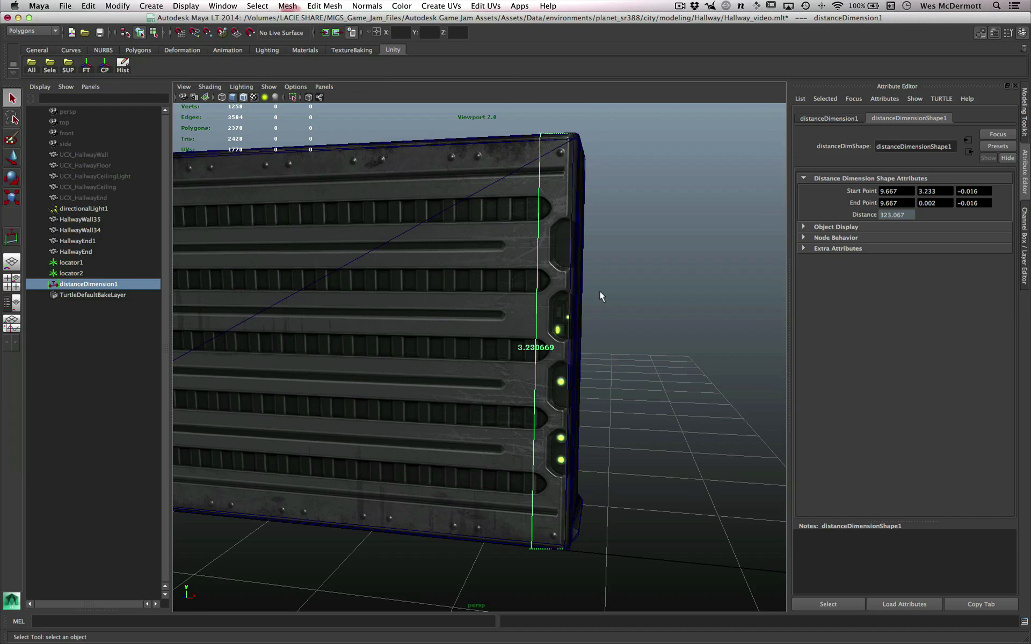
- Examine the hallway wall and its height dimension in meters from several angles
right_click_drag(566, 354, 562, 375, "alt")
middle_click_drag(562, 376, 602, 371, "alt")
right_click_drag(602, 372, 568, 391, "alt")
middle_click_drag(568, 391, 585, 386, "alt")
left_click_drag(585, 387, 581, 397, "alt")
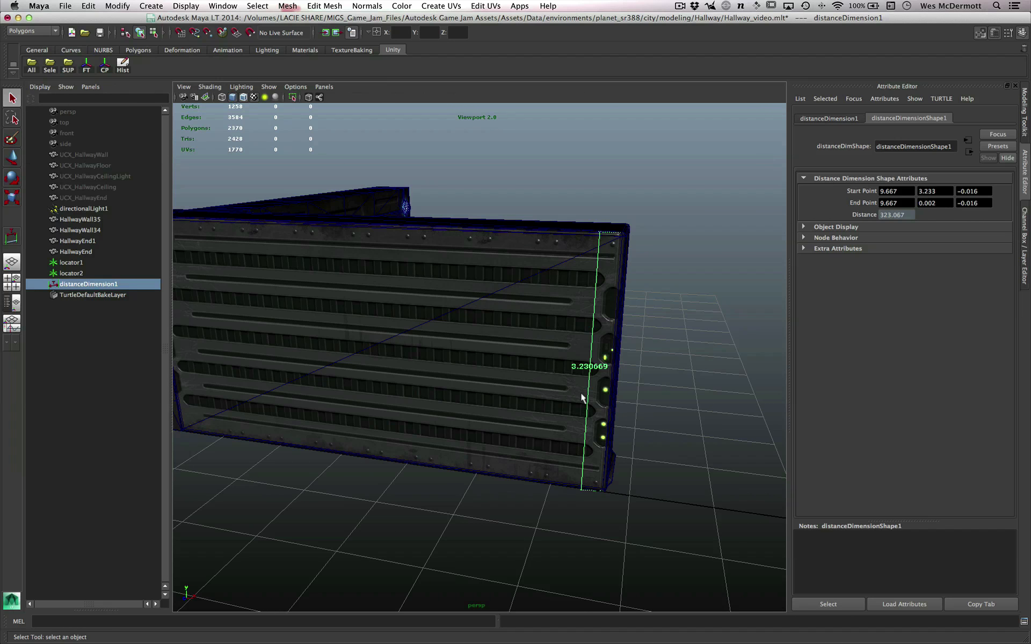
middle_click_drag(582, 398, 546, 437, "alt")
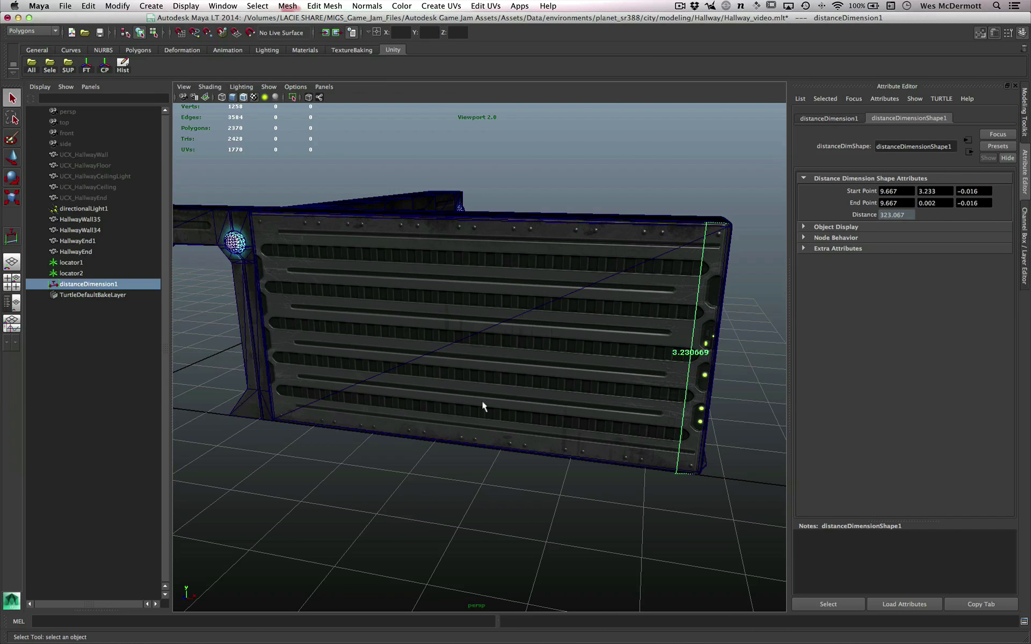
middle_click_drag(482, 400, 563, 425, "alt")
middle_click_drag(624, 267, 610, 324, "alt")
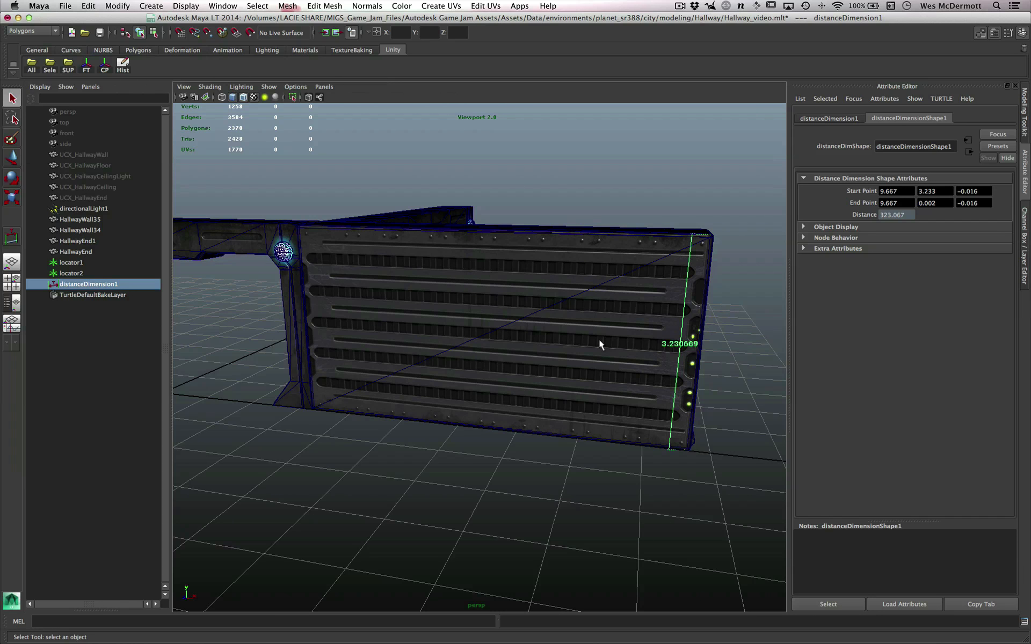
right_click_drag(589, 378, 639, 373, "alt")
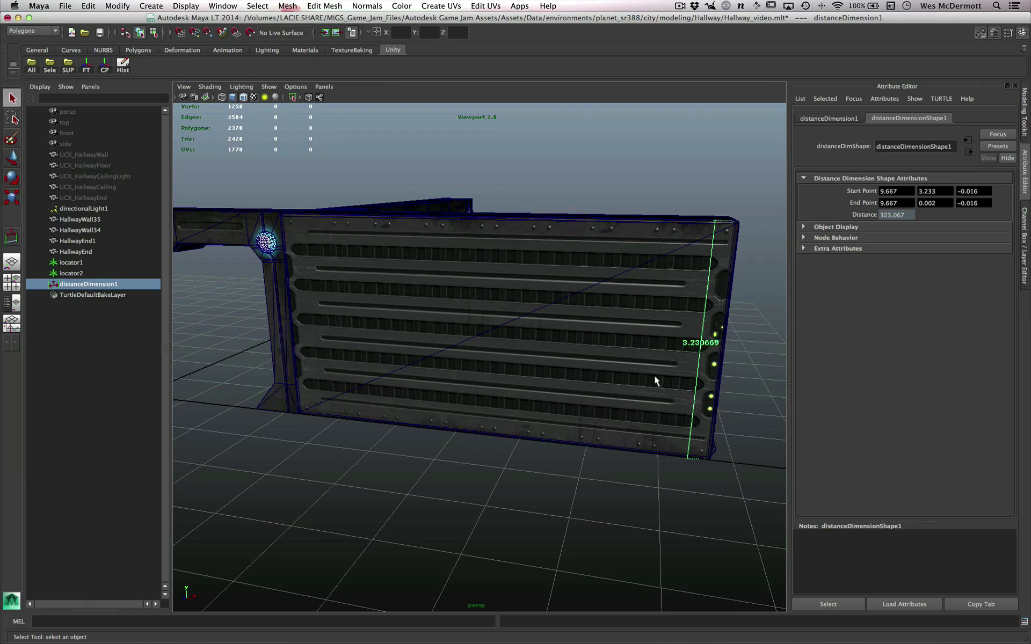
right_click_drag(600, 496, 593, 482, "alt")
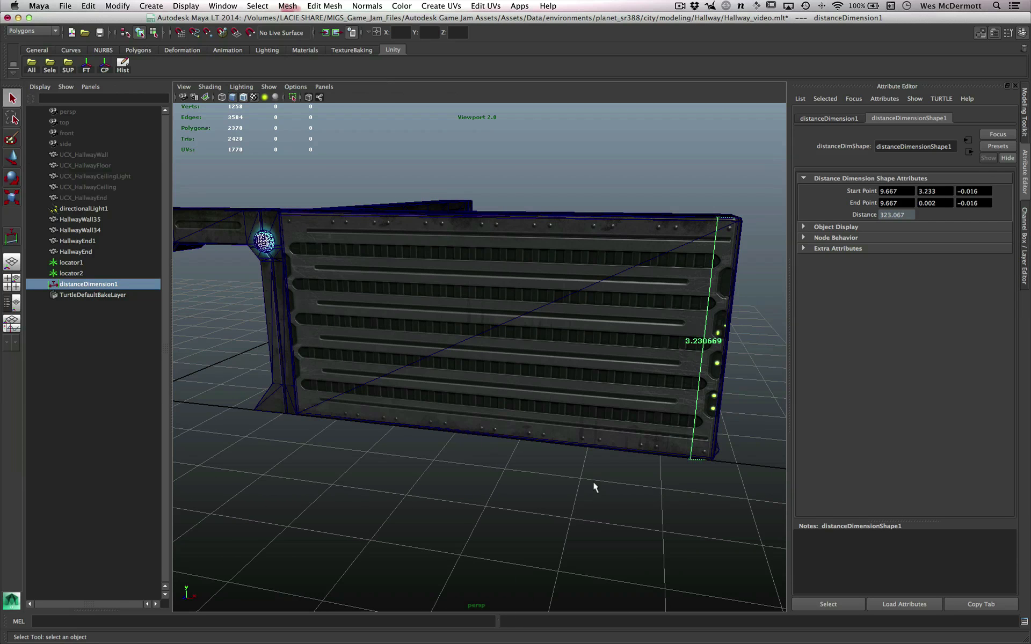
right_click_drag(593, 482, 543, 466, "alt")
- Switch to Unity to check the scale factor in the hall model's import settings, and return to Maya LT
key("super+Tab")
key("super+Tab")
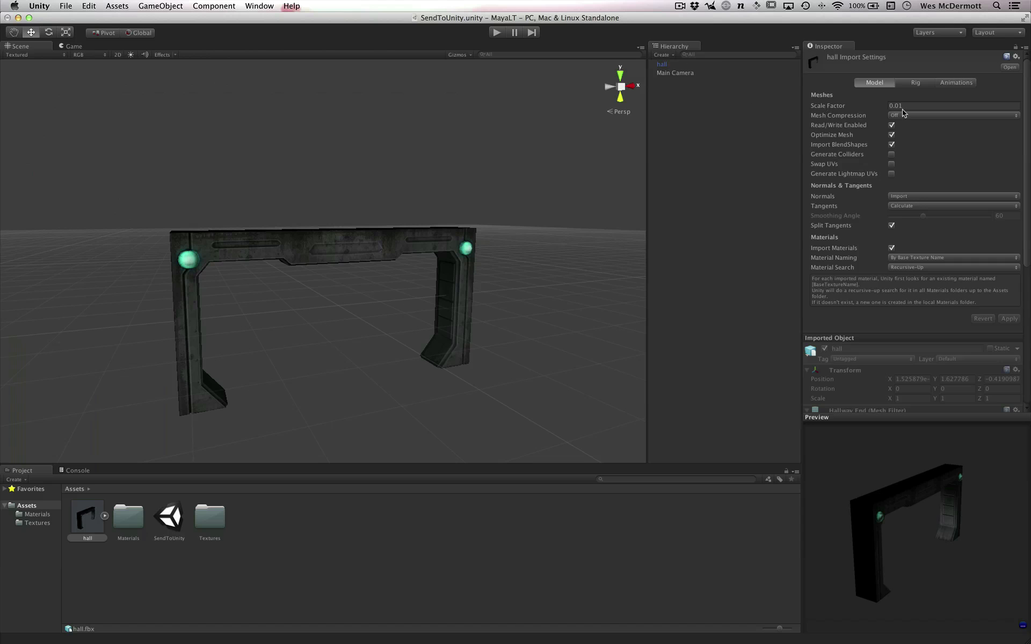
left_click_drag(381, 274, 405, 319, "alt")
key("super+Tab")
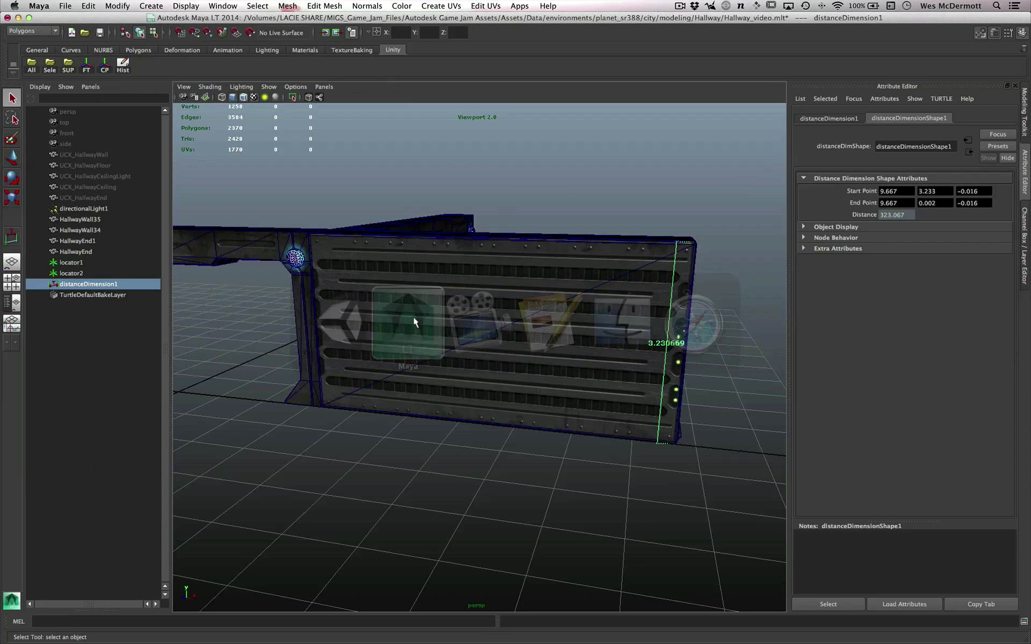
- Set the linear working unit back to centimeter in the general application preferences and save them
left_click_drag(508, 415, 496, 412, "alt")
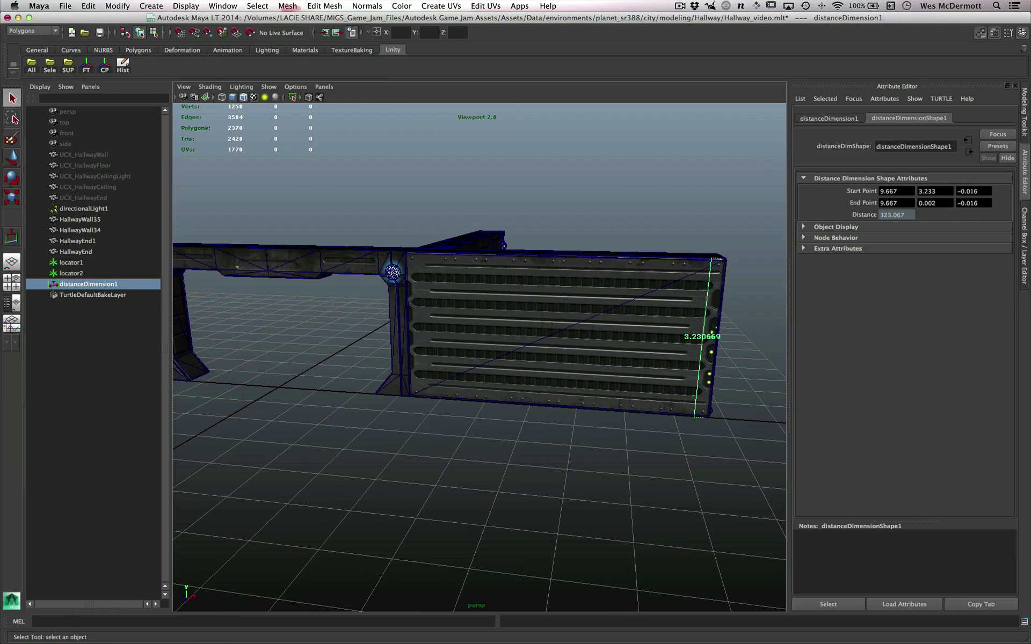
left_click_drag(1030, 52, 601, 85)
left_click(594, 174)
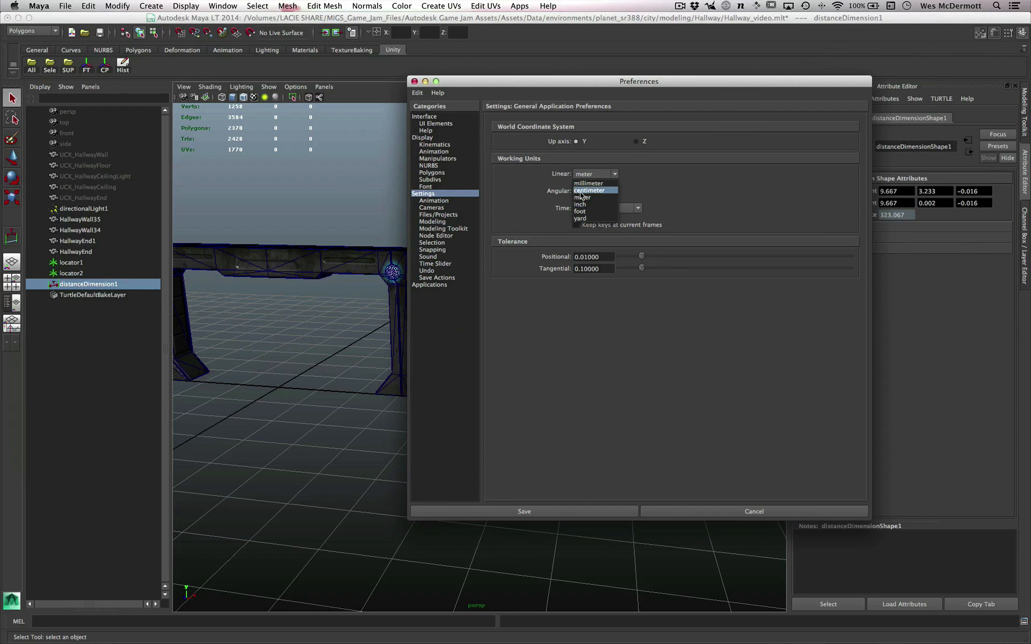
left_click(580, 192)
left_click(587, 509)
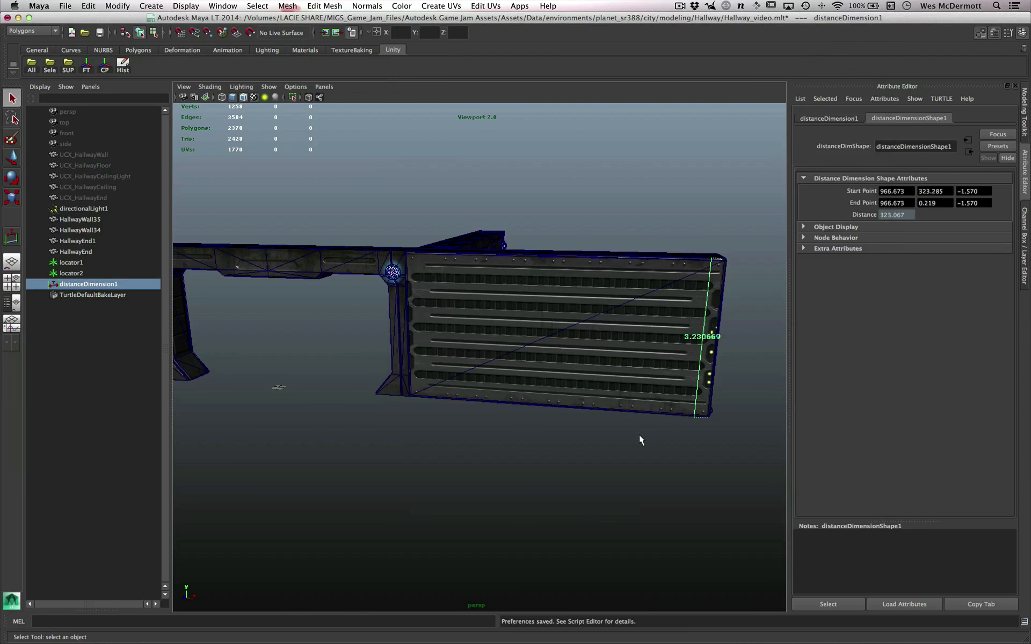
- Reselect distanceDimension1 to refresh its readout and check the wall height in centimeters
left_click(73, 274)
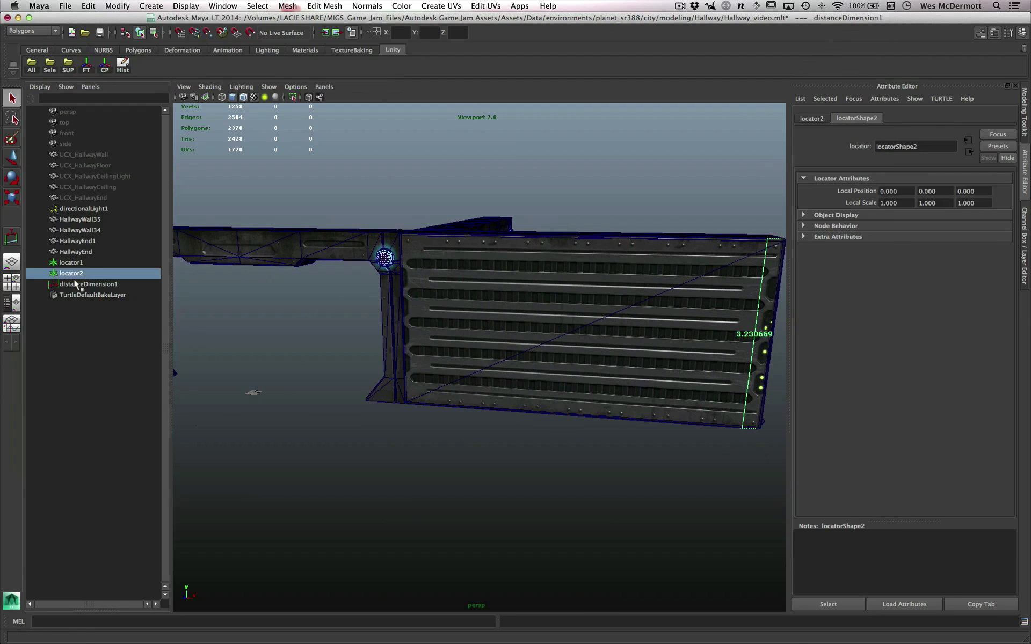
left_click(75, 283)
middle_click_drag(633, 393, 559, 386, "alt")
right_click_drag(559, 387, 571, 393, "alt")
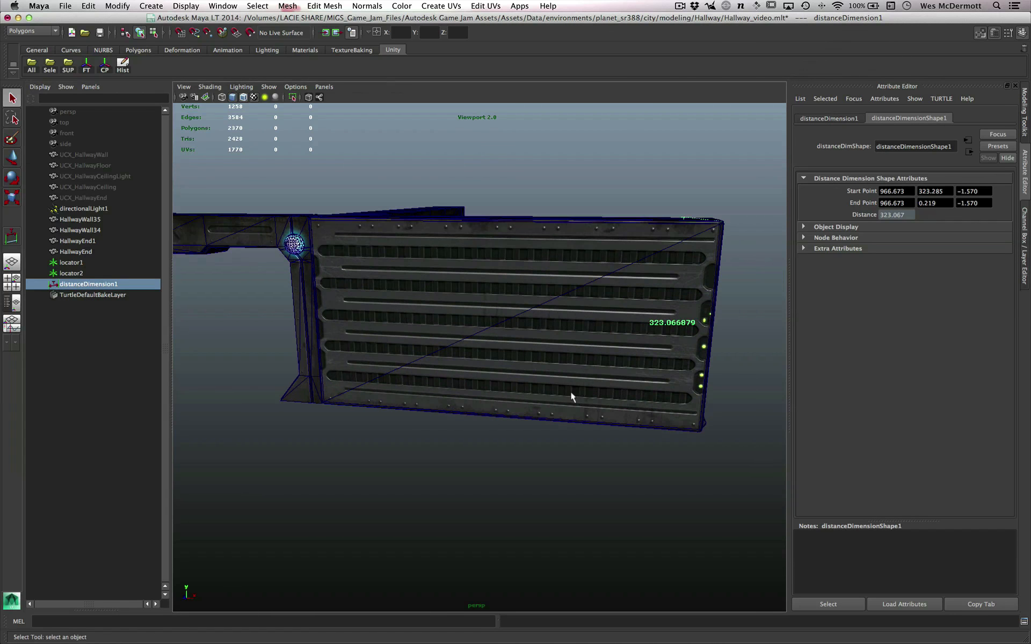
right_click_drag(313, 497, 516, 449, "alt")
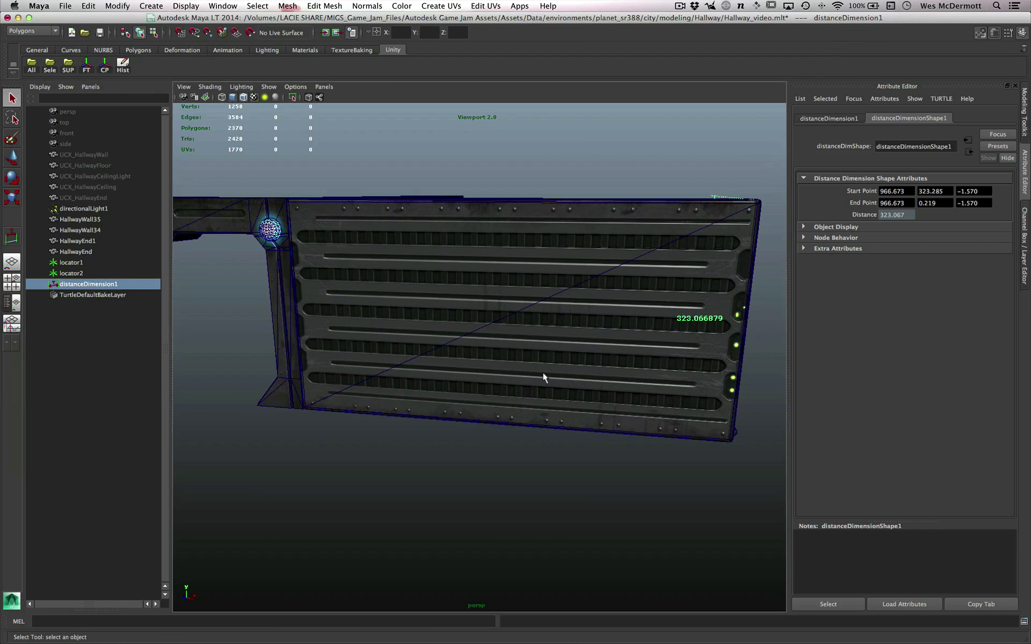
- Select the HallwayWall34 mesh, the measured wall beside the hallway opening
middle_click_drag(543, 374, 566, 385, "alt")
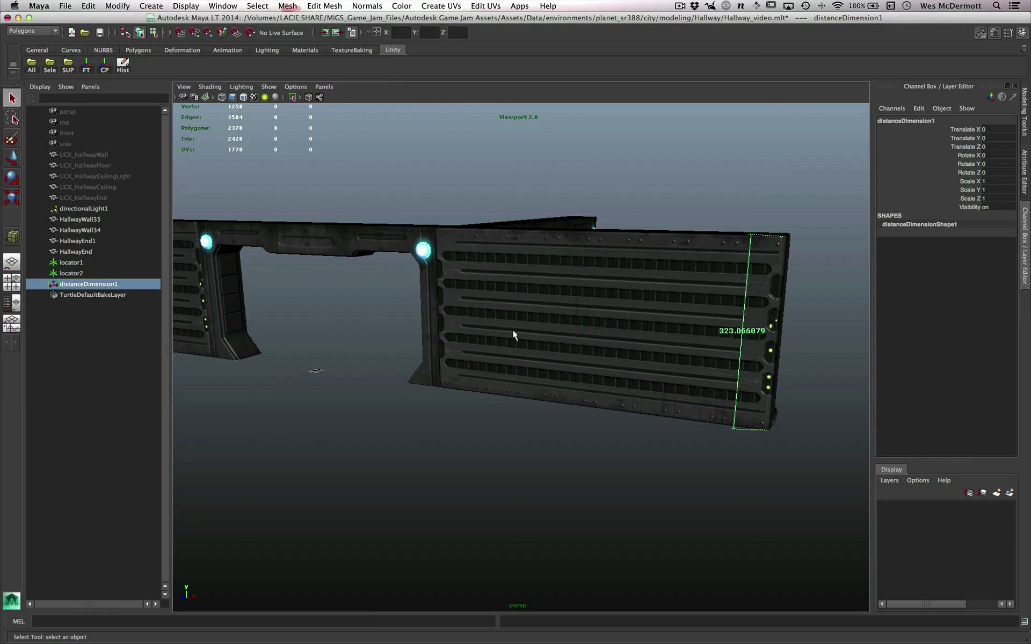
left_click_drag(511, 338, 594, 474, "alt")
left_click(589, 379)
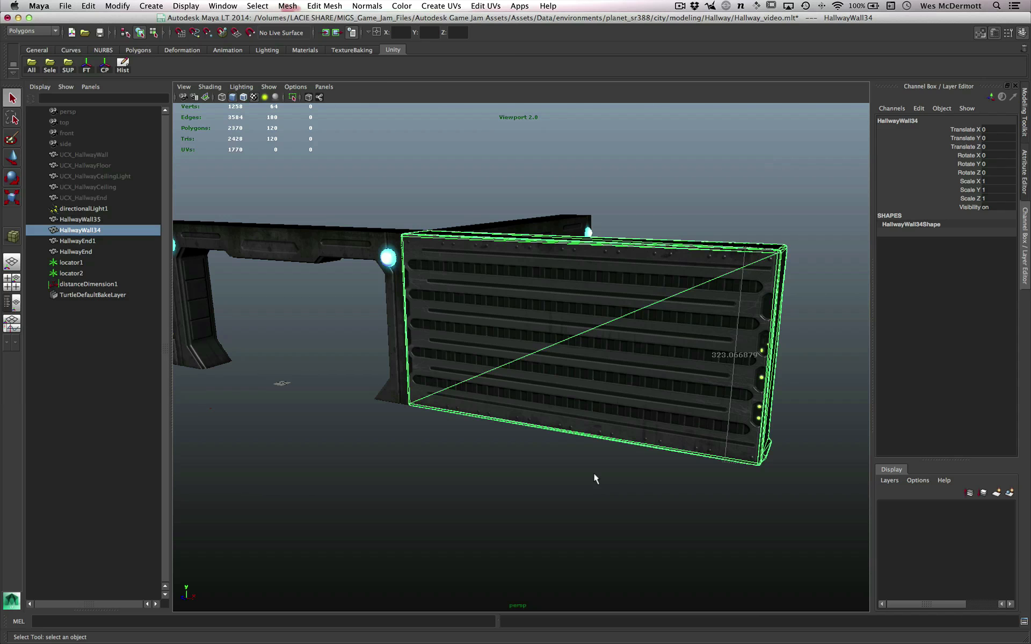
- Draw a polygon cube on the grid near the origin, about 7.9 wide, 7.4 high and 4.1 deep
middle_click_drag(594, 473, 642, 461, "alt")
right_click_drag(452, 464, 516, 466, "alt")
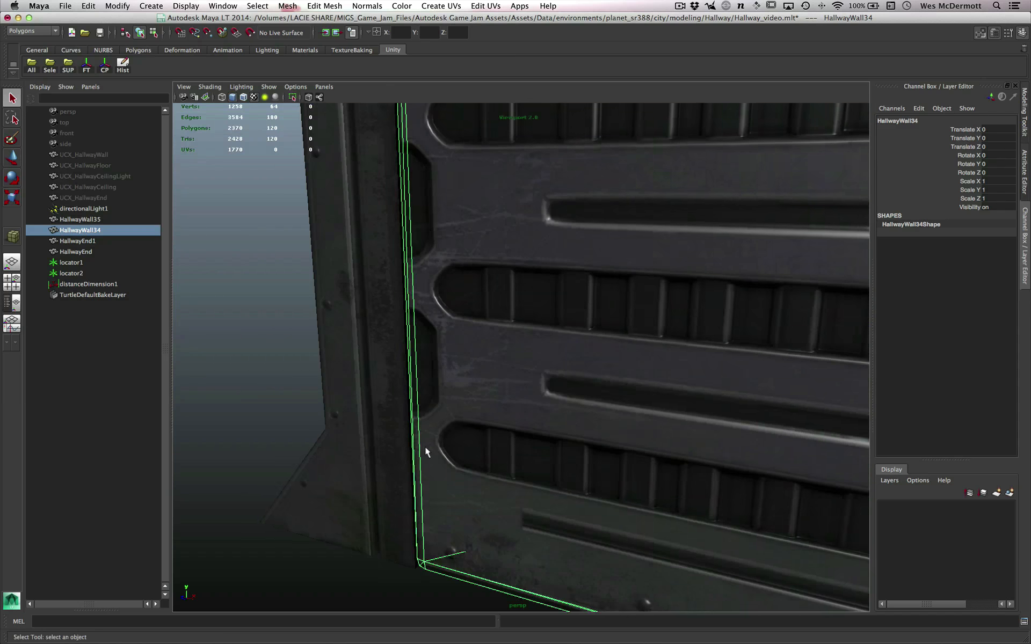
middle_click_drag(426, 451, 686, 432, "alt")
right_click_drag(419, 476, 458, 479, "alt")
middle_click_drag(458, 479, 581, 442, "alt")
right_click_drag(482, 422, 472, 421, "shift")
left_click(573, 440)
right_click_drag(573, 440, 603, 465, "alt")
right_click_drag(460, 414, 465, 433, "shift")
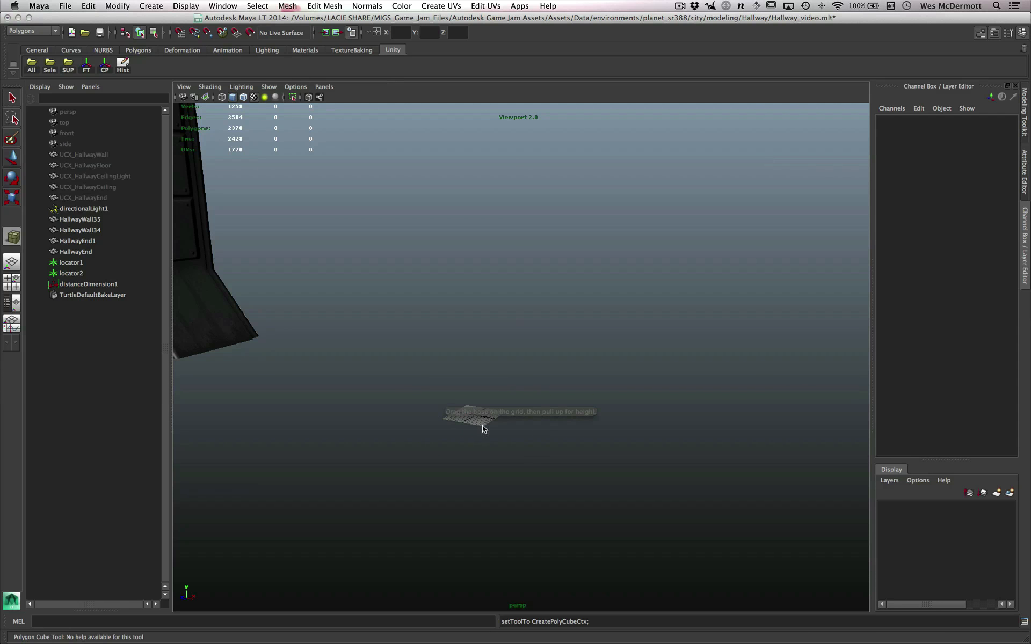
left_click_drag(465, 431, 501, 421)
key("f")
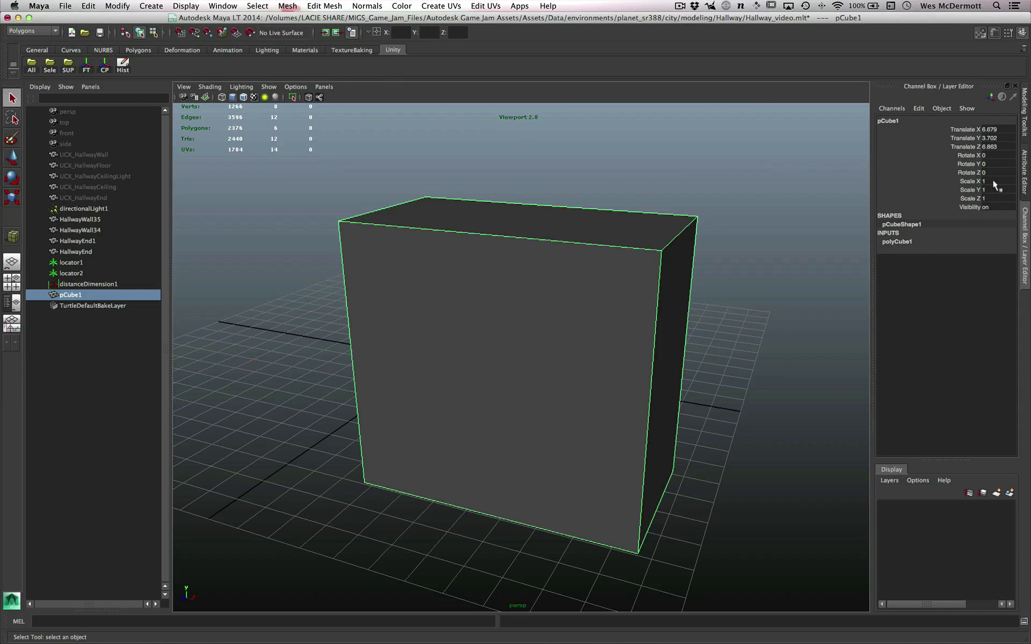
- Set the new cube's width, height and depth all to 1
left_click(897, 242)
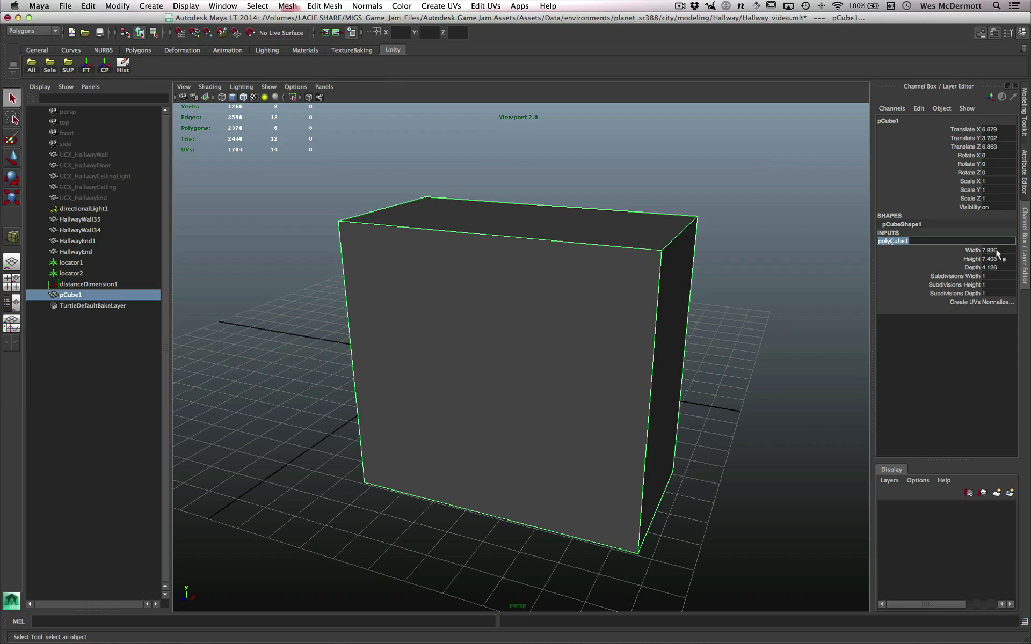
left_click_drag(998, 252, 1000, 260)
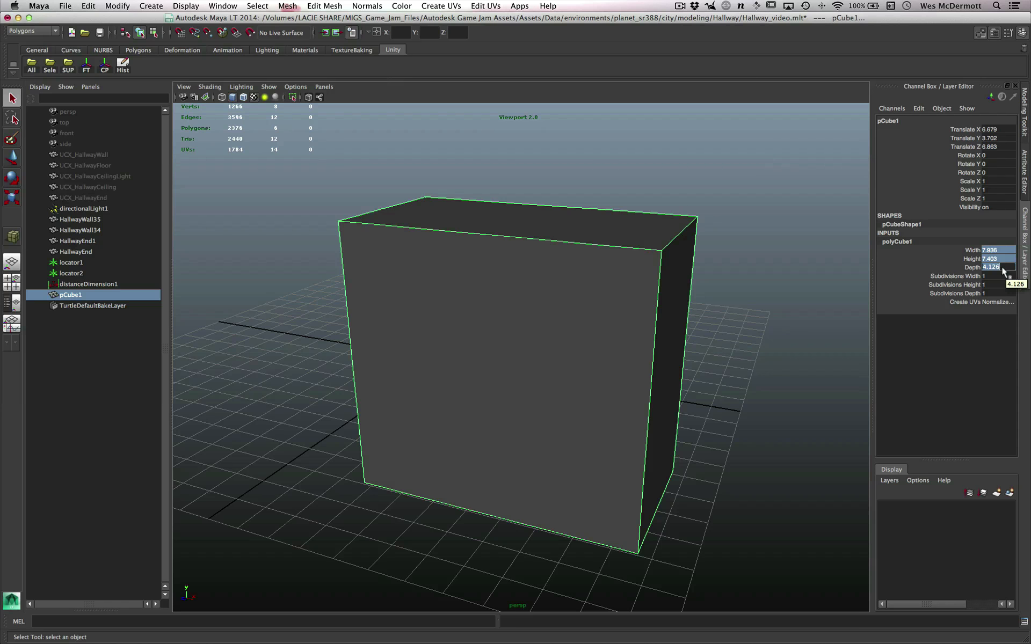
type("1")
key("Return")
left_click_drag(598, 356, 526, 364, "alt")
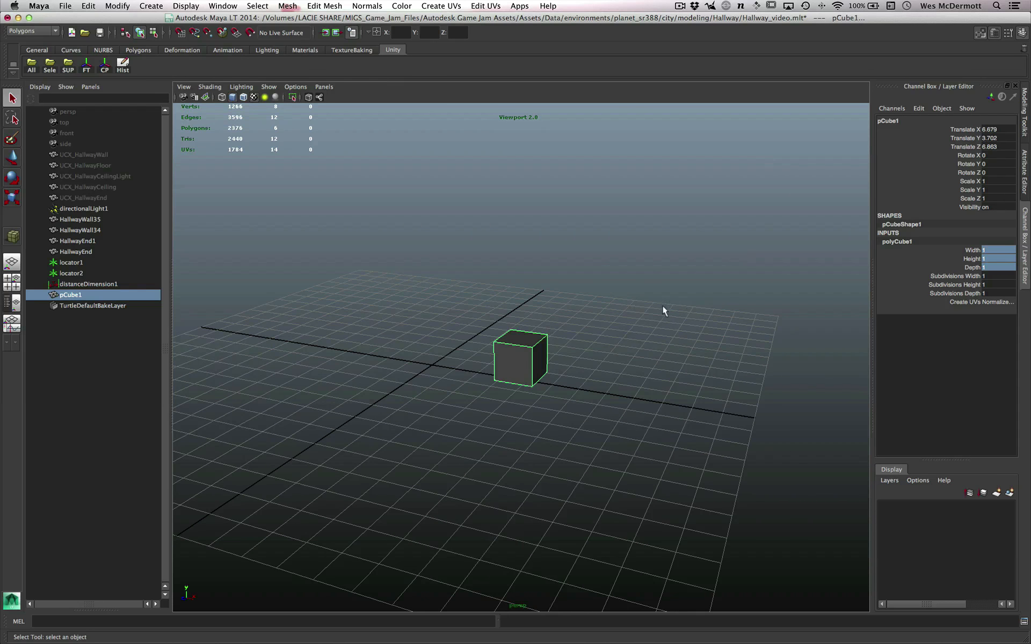
- Place the cube at the origin by setting its X, Y and Z translation to 0
left_click(994, 129)
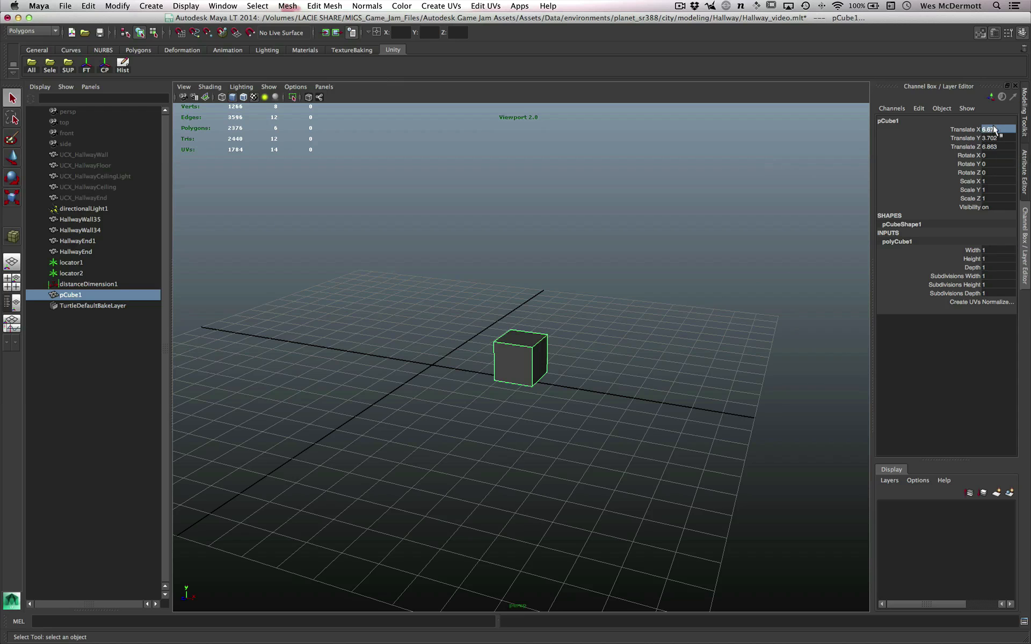
type("0")
key("Return")
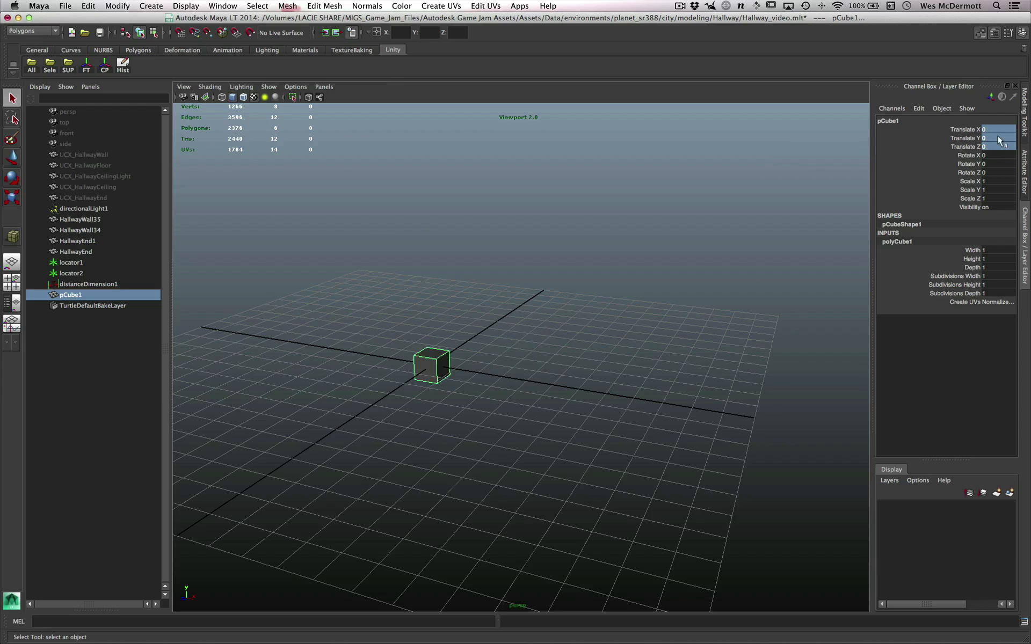
left_click(337, 439)
left_click(436, 367)
key("f")
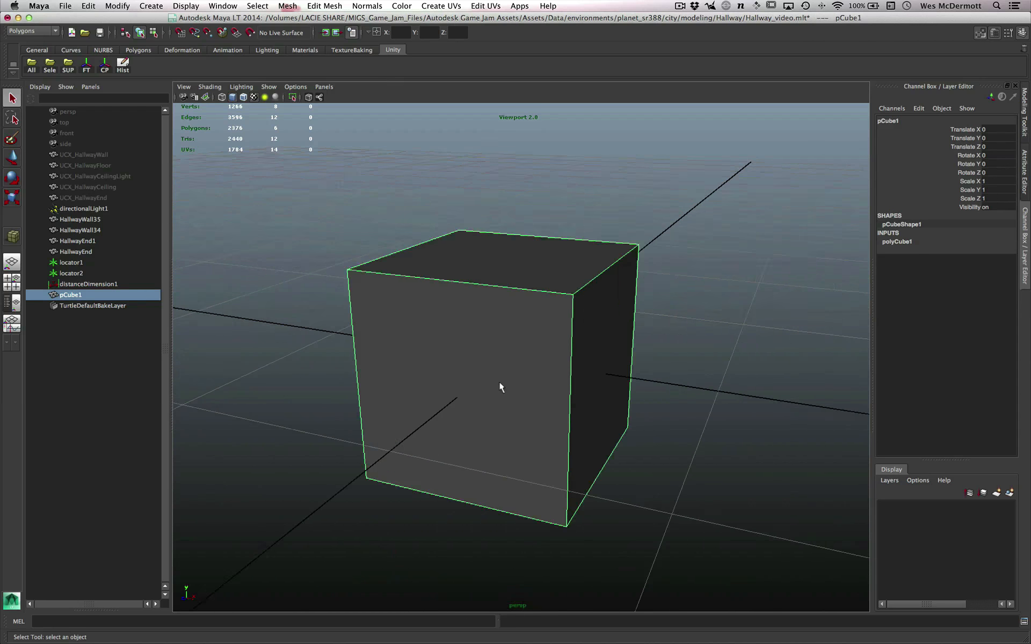
- Flatten the cube into a thin panel by scaling it along Z to about 0.079, and show its creation parameters
left_click_drag(499, 382, 525, 421, "alt")
key("r")
left_click_drag(603, 384, 527, 387, "alt")
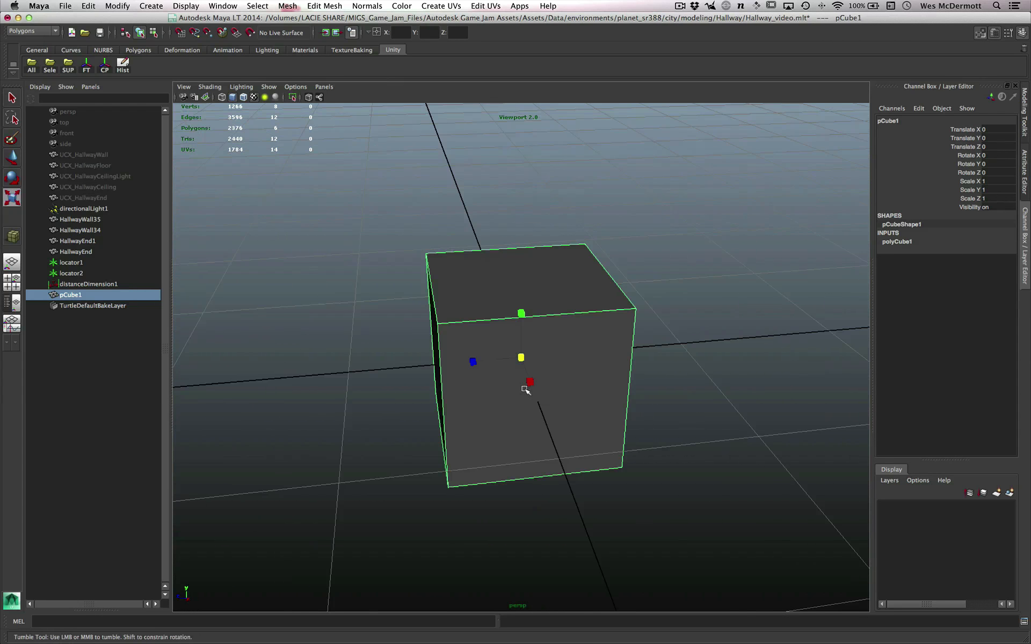
left_click_drag(475, 363, 518, 361)
left_click_drag(519, 371, 792, 339, "alt")
left_click(907, 248)
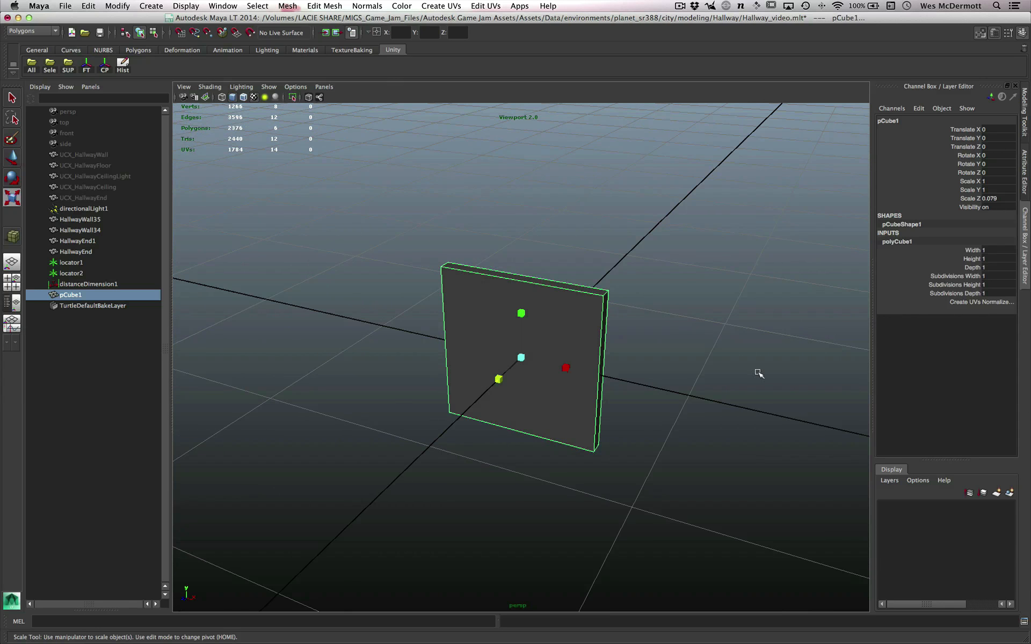
- Set the panel's height to 3.2 to match the hallway wall's height in meters
left_click_drag(760, 372, 606, 391, "alt")
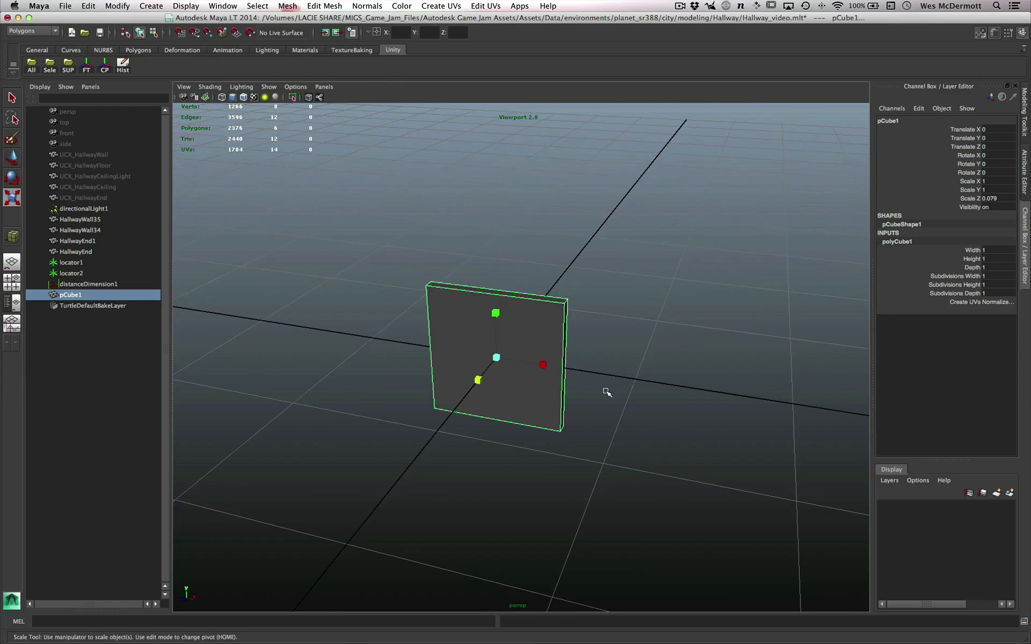
left_click_drag(626, 284, 537, 359, "alt")
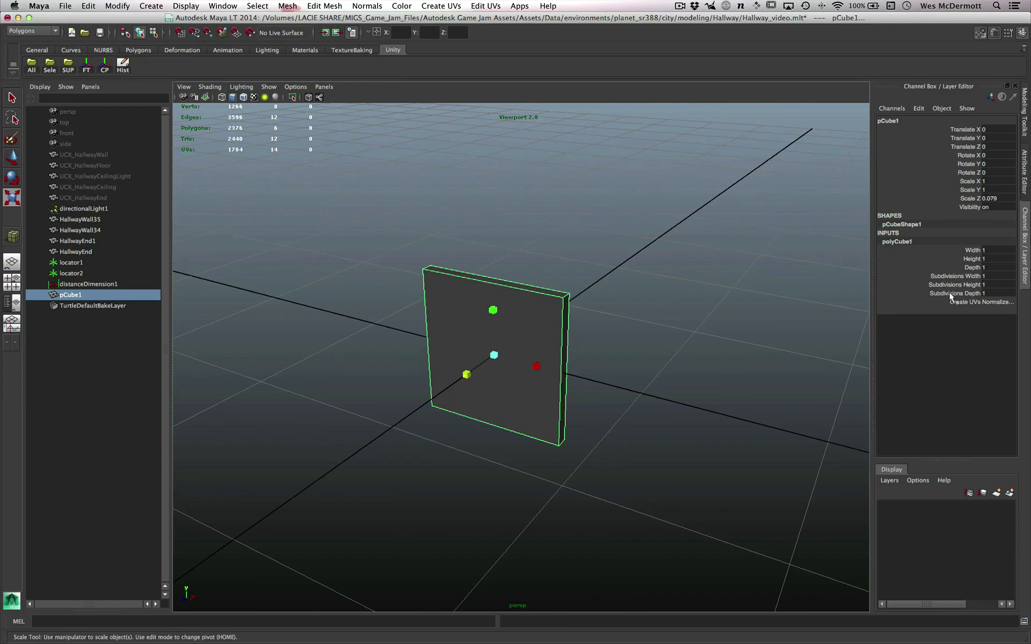
left_click_drag(557, 317, 537, 295, "alt")
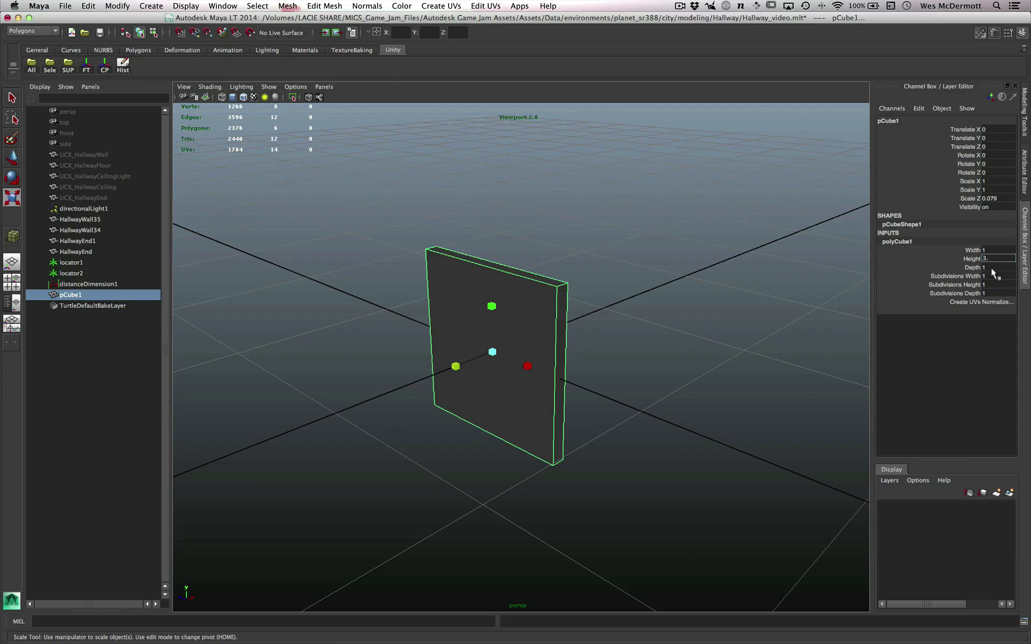
key("Return")
key("f")
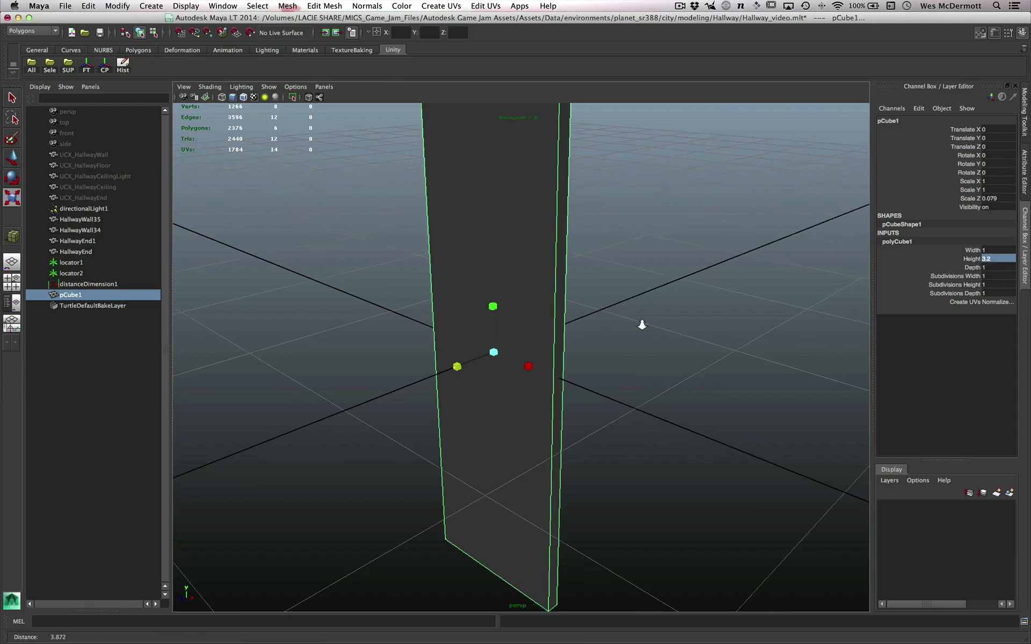
left_click_drag(503, 297, 623, 323, "alt")
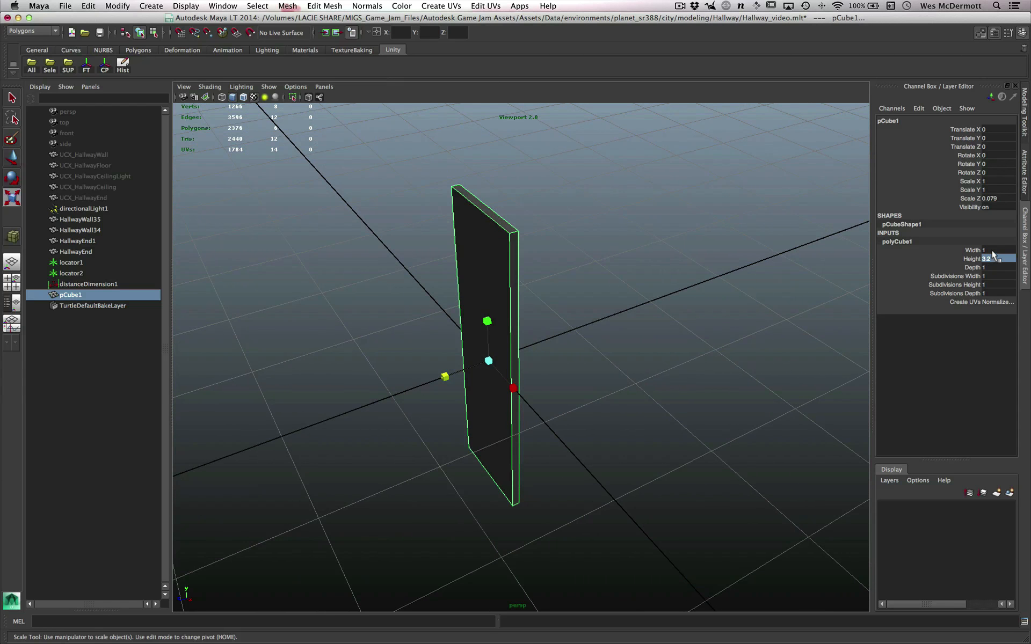
- Try a width of 0.5 on the panel and undo the change
left_click(995, 250)
type(".5")
key("Return")
key("ctrl+z")
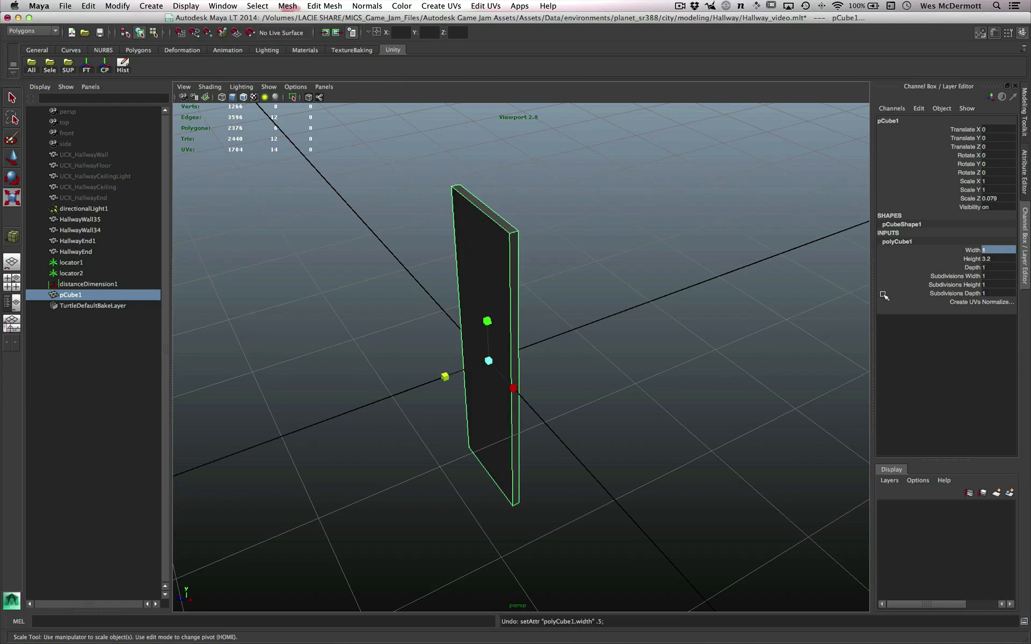
- Set the panel's depth to 0.5 and stretch it along X to a scale of about 6.6
left_click(990, 267)
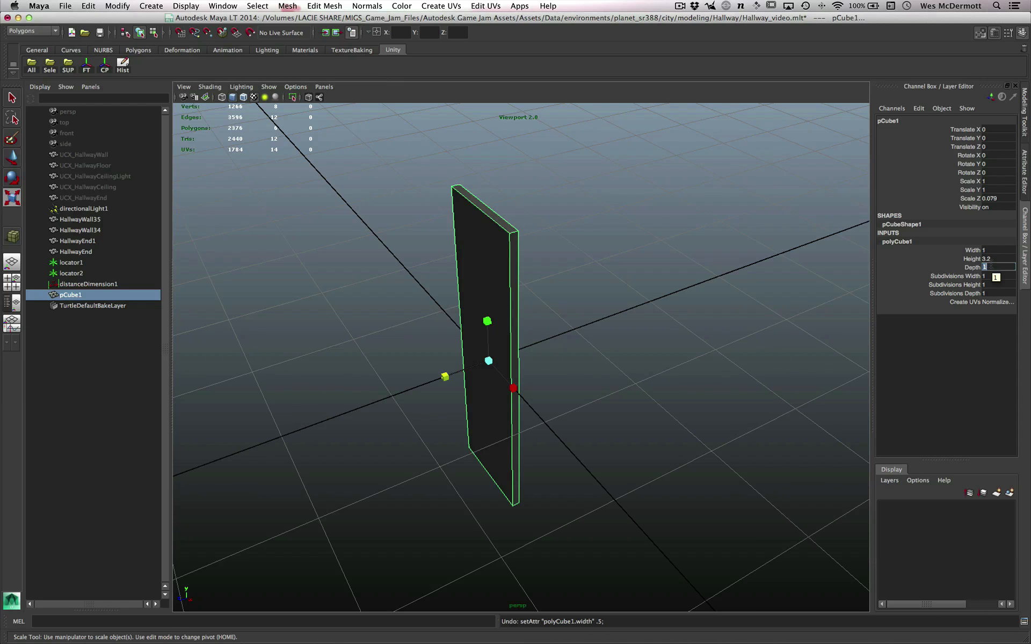
type(".5")
key("Return")
left_click_drag(638, 320, 822, 480, "alt")
right_click_drag(729, 478, 640, 442, "alt")
left_click_drag(616, 388, 594, 421, "alt")
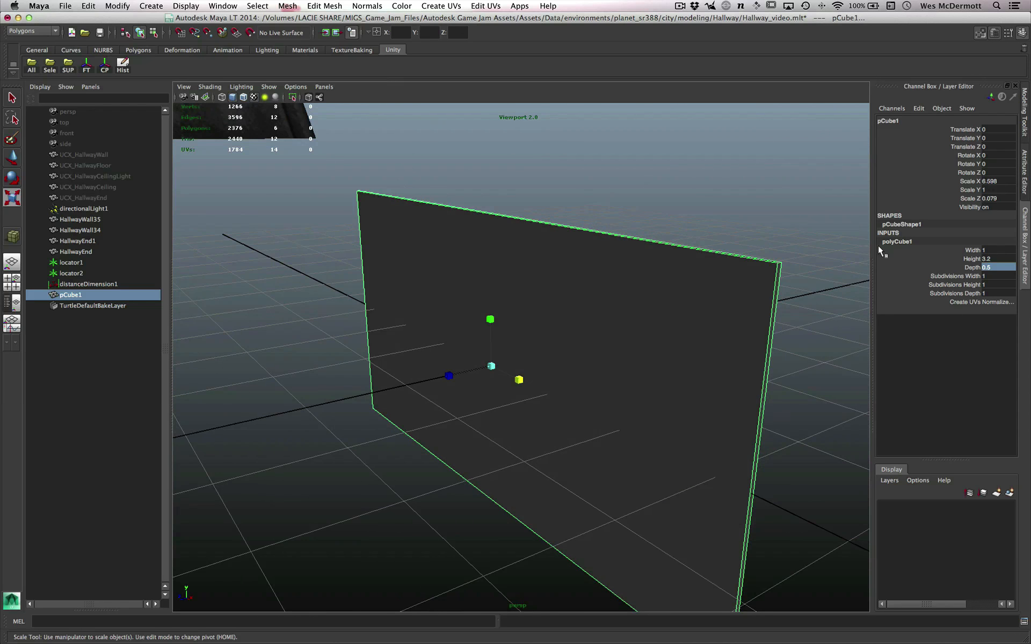
- Move the panel up to about 1.613 in Y so its base rests on the grid
left_click(984, 267)
left_click_drag(355, 366, 610, 388, "alt")
key("w")
middle_click_drag(610, 388, 627, 437, "alt")
left_click_drag(628, 437, 610, 442, "alt")
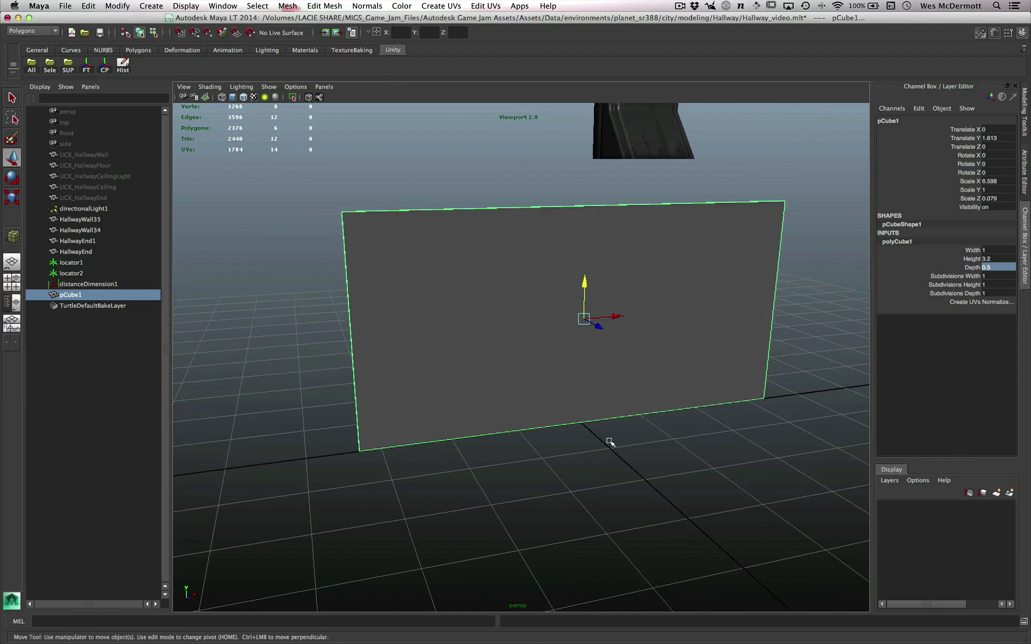
left_click(610, 442)
left_click(613, 363)
scroll(521, 234, "up", 2)
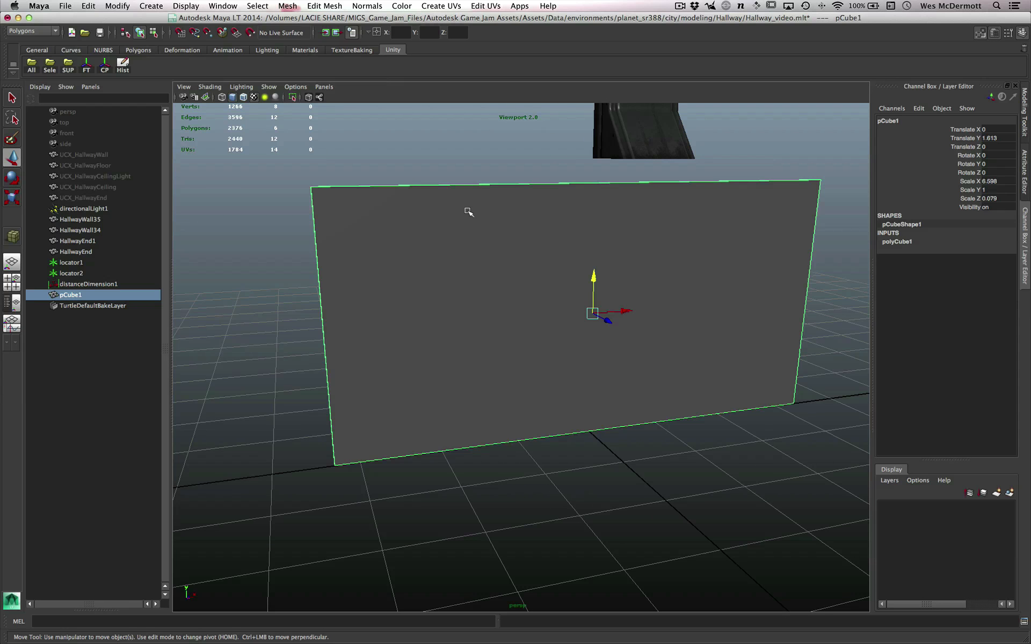
- Measure the panel's height with the Distance Tool, snapping to the bottom and top corner vertices of one vertical edge
right_click_drag(495, 305, 458, 313, "alt")
left_click_drag(458, 313, 473, 311, "alt")
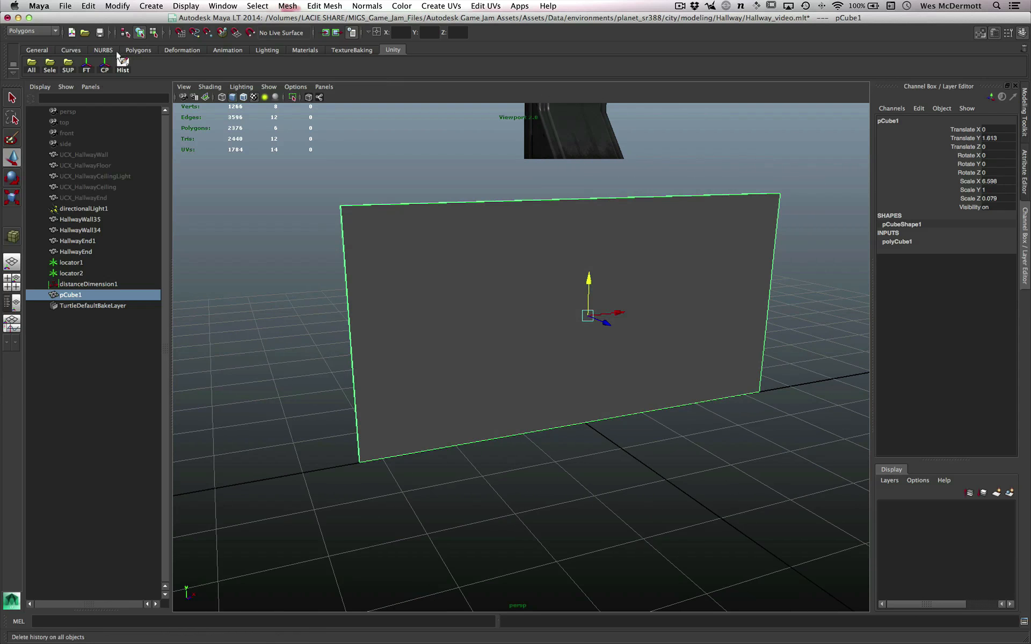
left_click(156, 5)
mouse_move(190, 127)
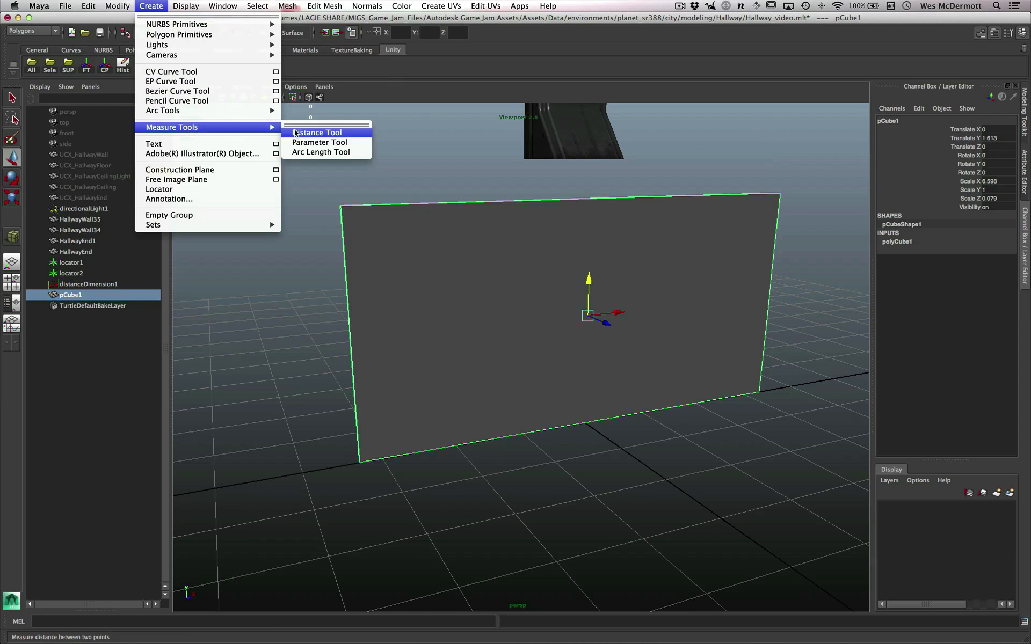
left_click(315, 137)
left_click_drag(537, 440, 442, 430, "alt")
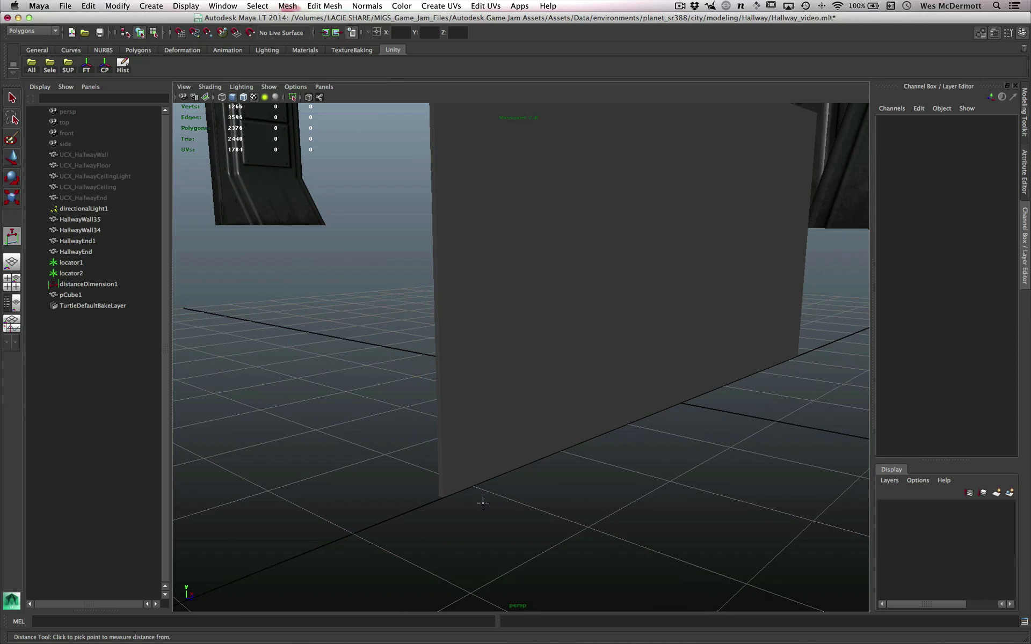
key("v")
left_click(444, 496)
left_click_drag(534, 490, 596, 434, "alt")
key("v")
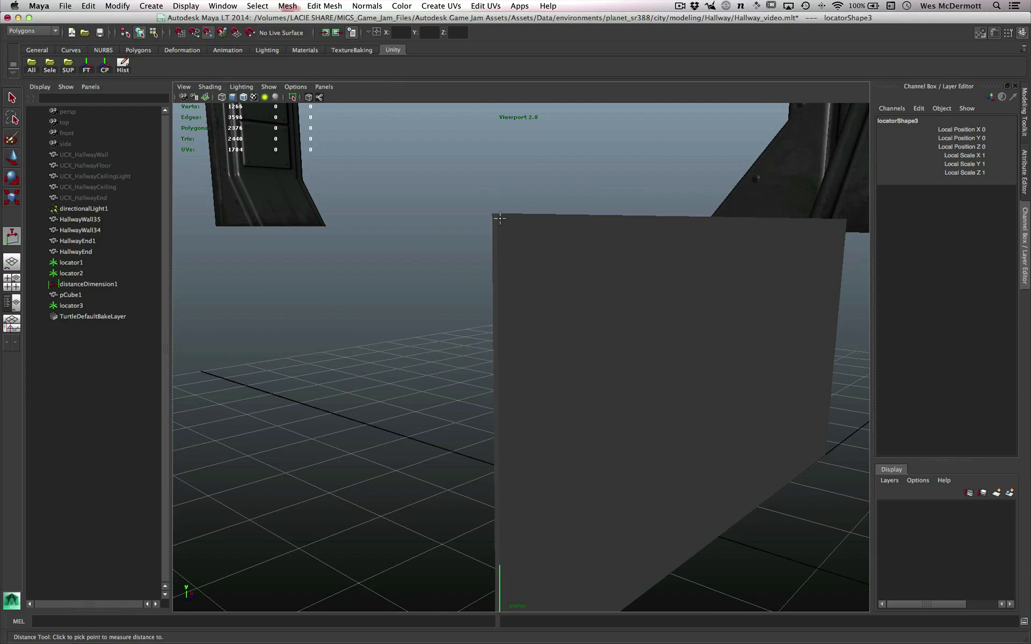
left_click(500, 218)
left_click_drag(550, 446, 670, 456, "alt")
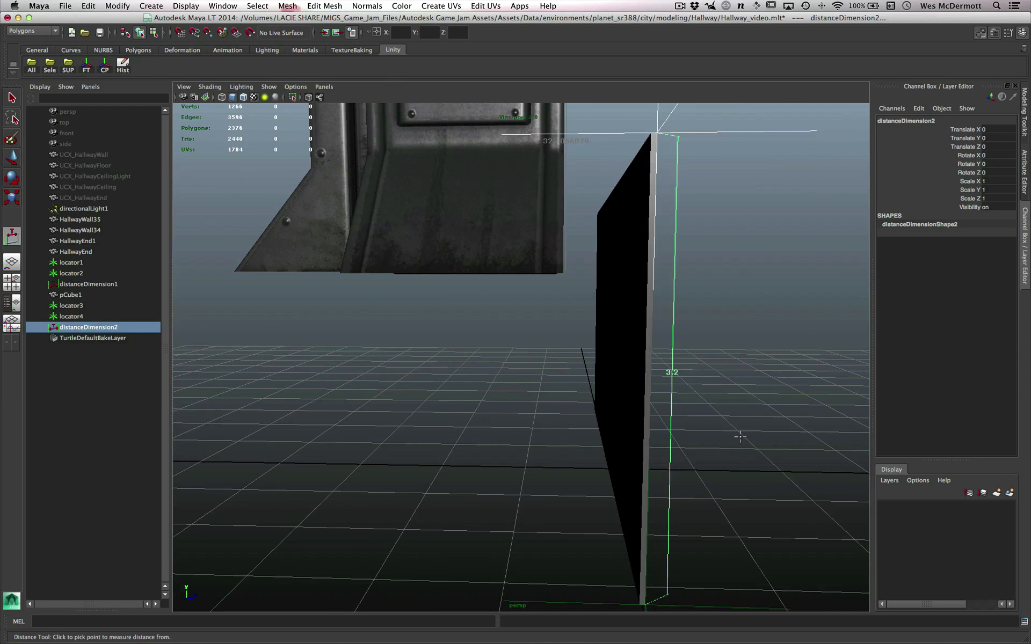
- Compare the size of the measured panel with the hallway meshes in the scene
left_click_drag(740, 438, 457, 466, "alt")
key("q")
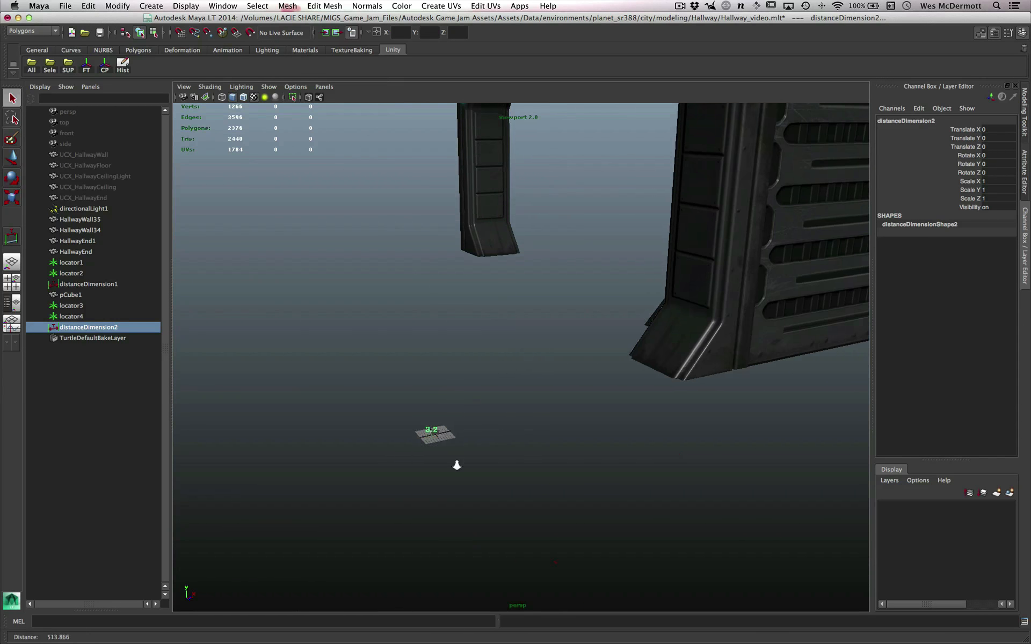
scroll(457, 466, "down", 5)
middle_click_drag(500, 459, 441, 504, "alt")
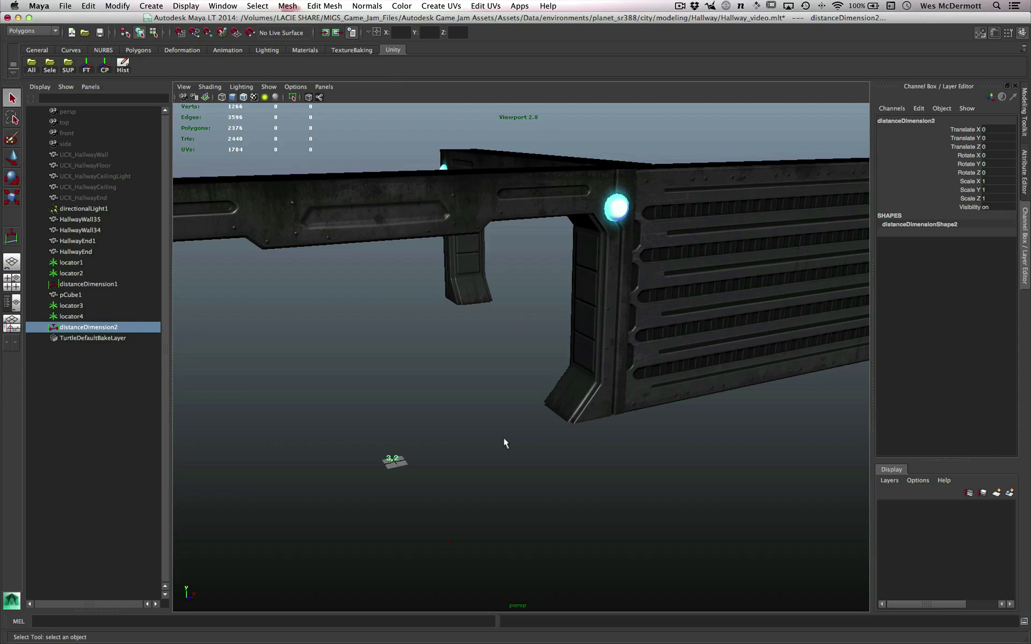
scroll(421, 485, "up", 10)
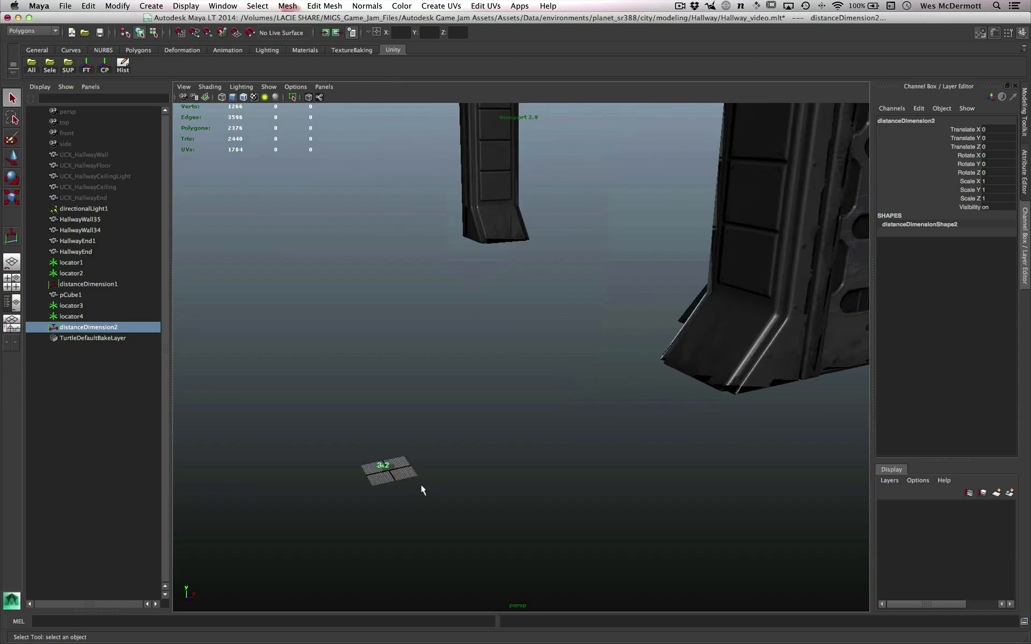
left_click_drag(433, 488, 460, 464, "alt")
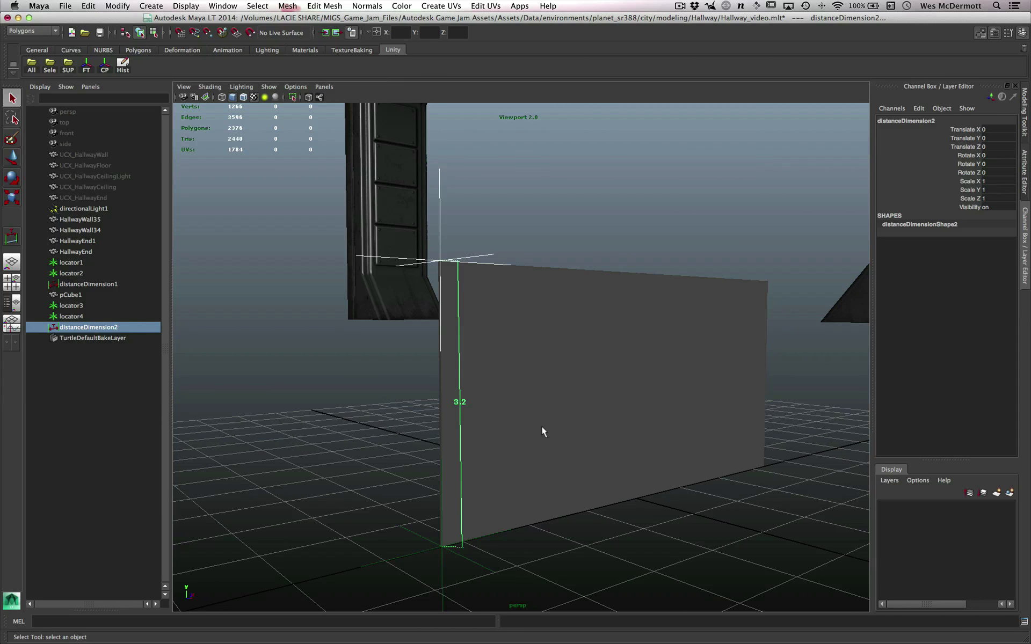
left_click_drag(541, 427, 575, 433, "alt")
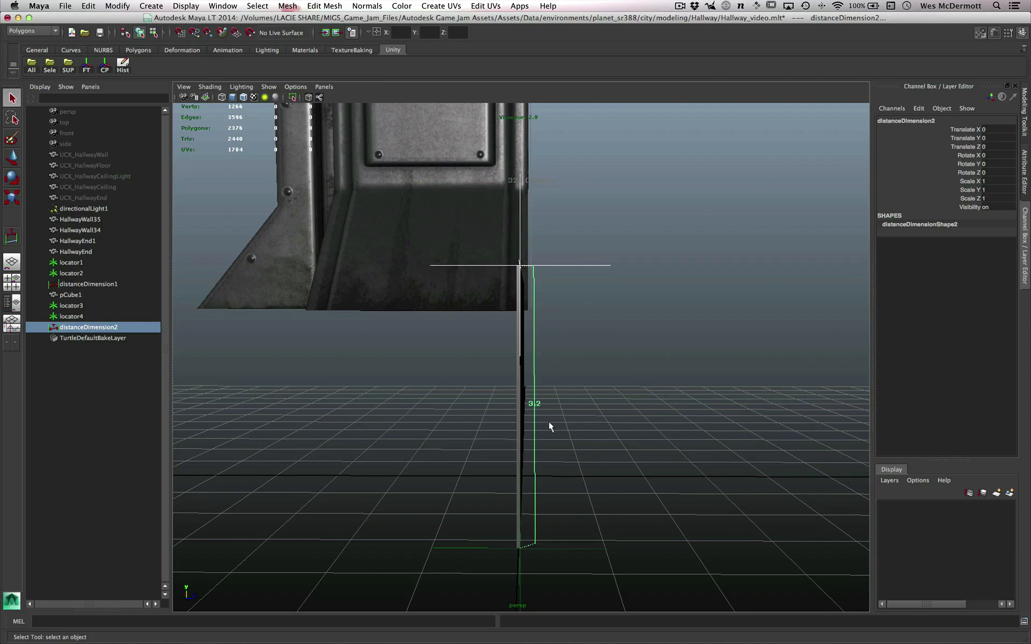
left_click_drag(617, 455, 520, 423, "alt")
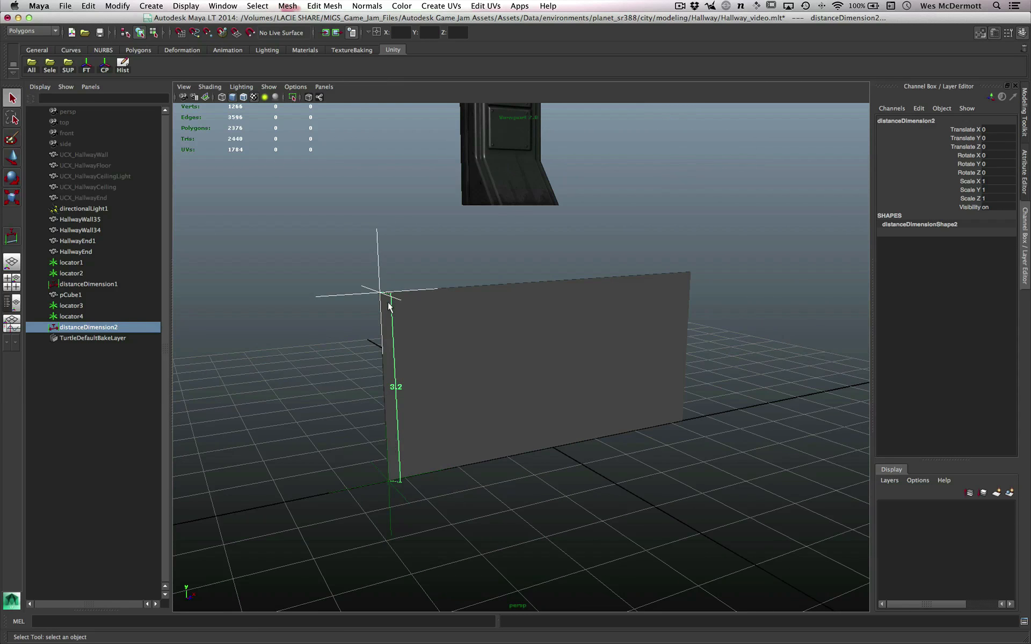
left_click_drag(447, 427, 538, 447, "alt")
- Select the pCube1 panel standing on the grid
left_click(539, 469)
left_click(579, 427)
scroll(538, 447, "down", 8)
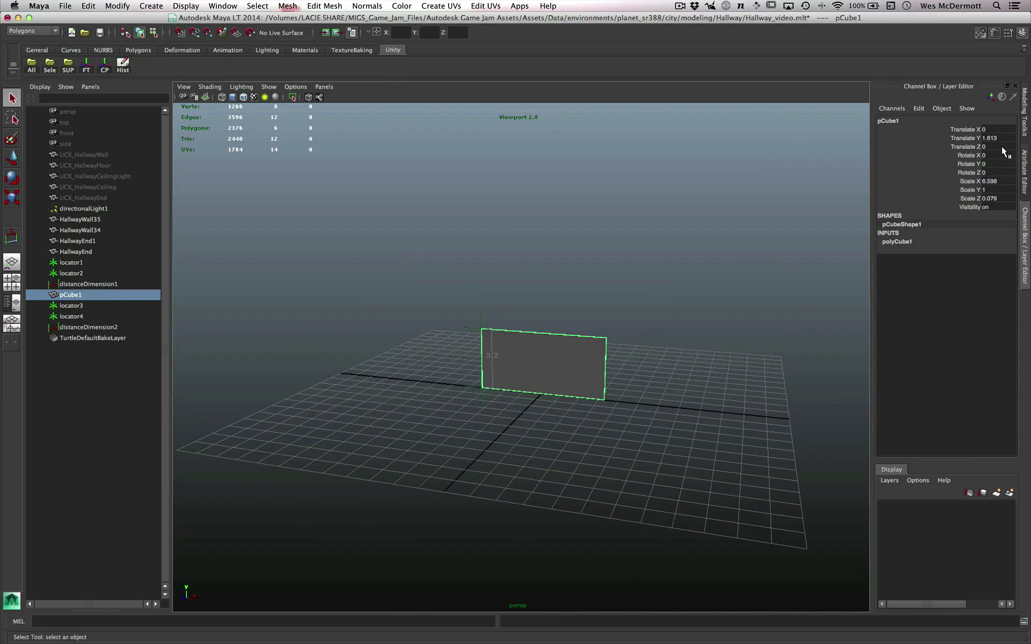
left_click_drag(557, 327, 834, 266, "alt")
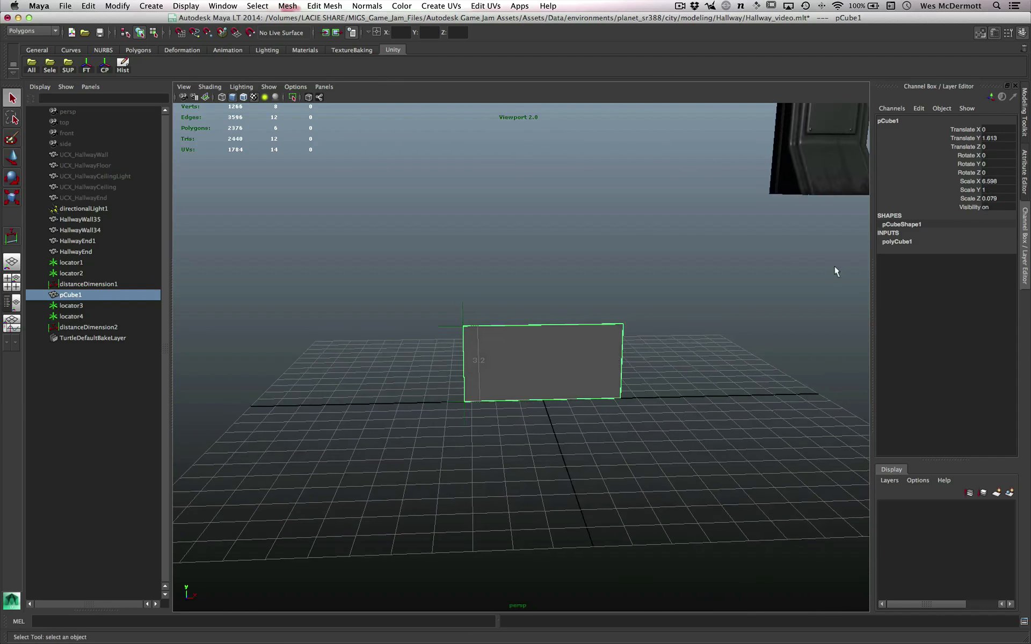
left_click_drag(620, 304, 622, 398, "alt")
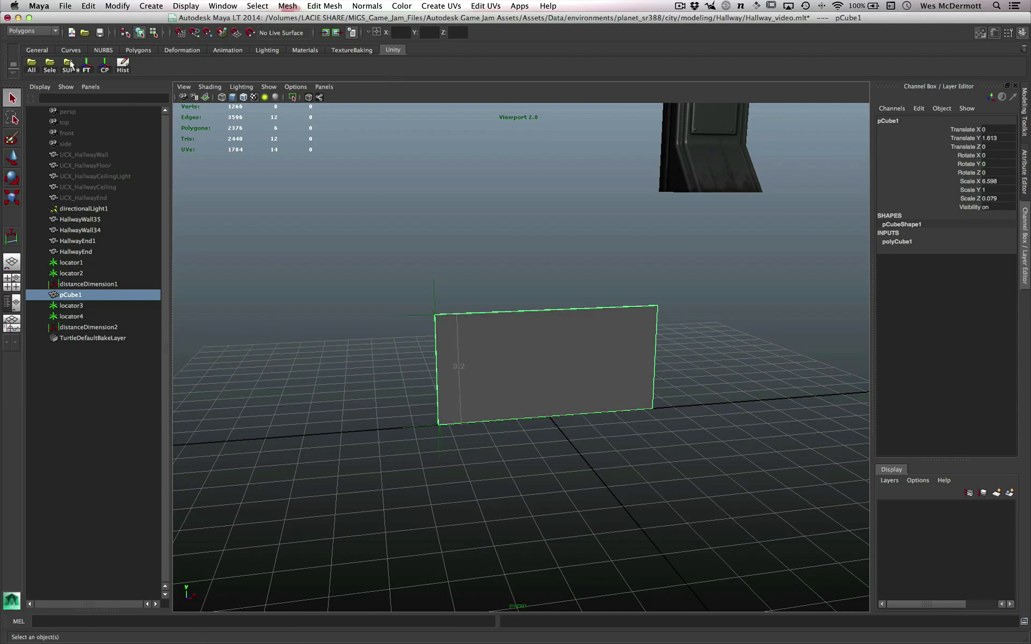
- Freeze the transformations of the pCube1 panel and delete its construction history
left_click(86, 65)
left_click(122, 65)
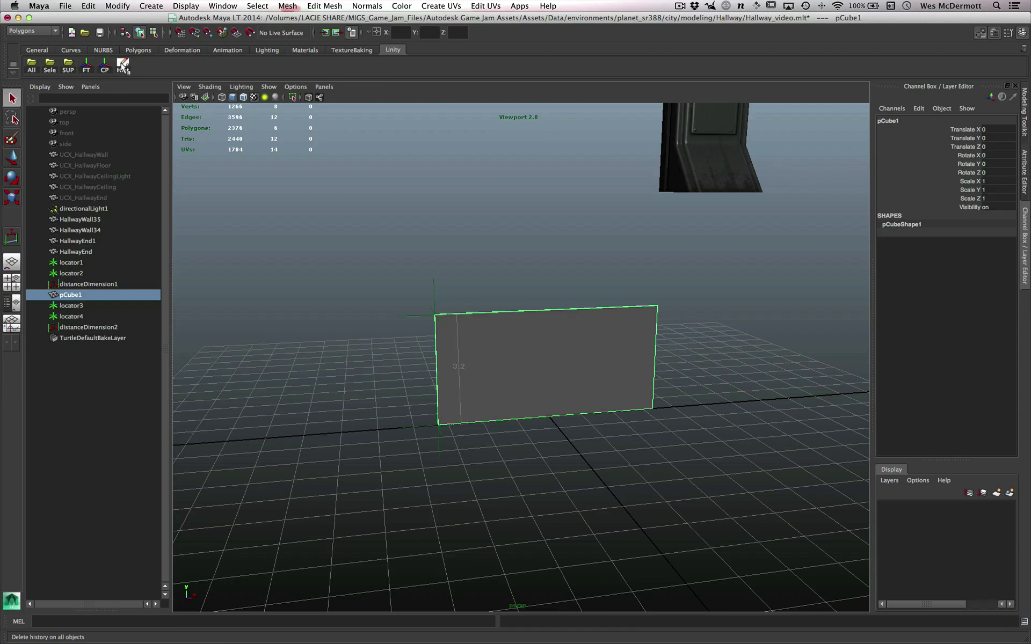
left_click_drag(478, 328, 535, 401, "alt")
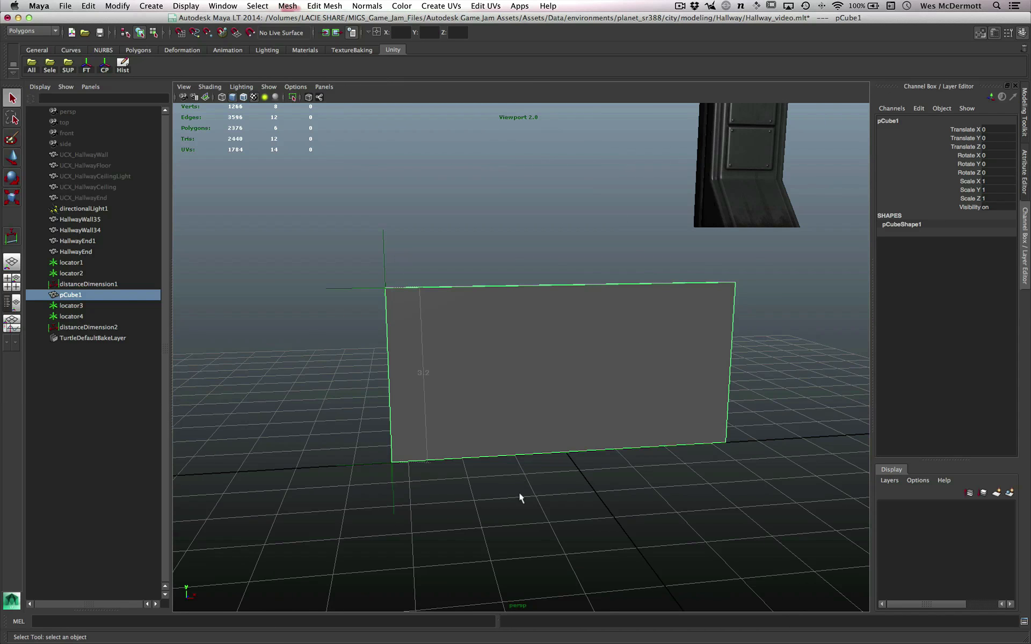
right_click_drag(539, 540, 562, 526, "alt")
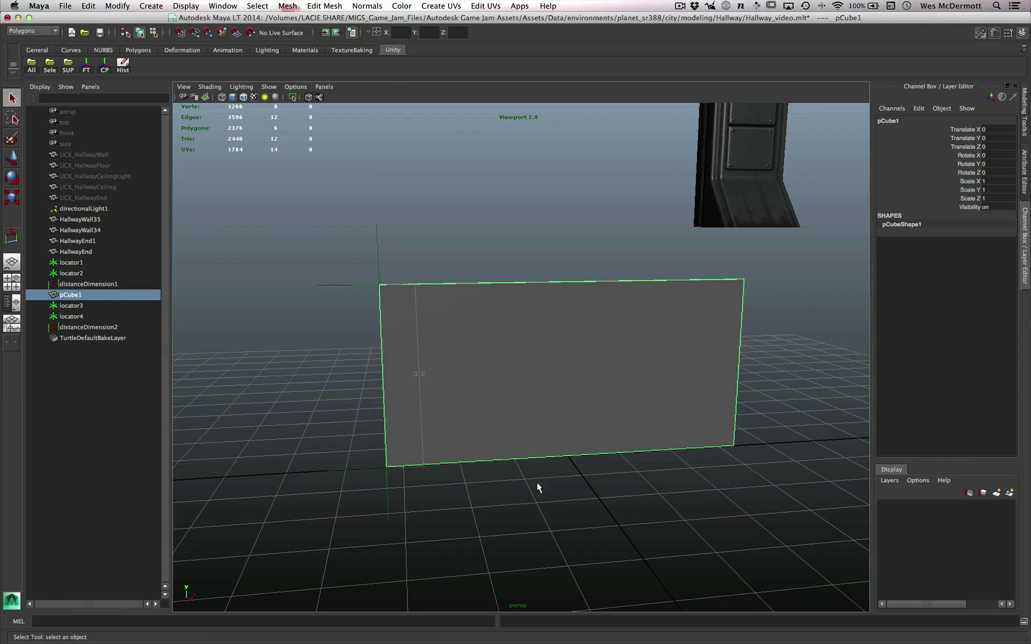
- Export the selected panel as an FBX file named wall into the MayaLT Assets folder
left_click_drag(537, 482, 504, 489)
type("u")
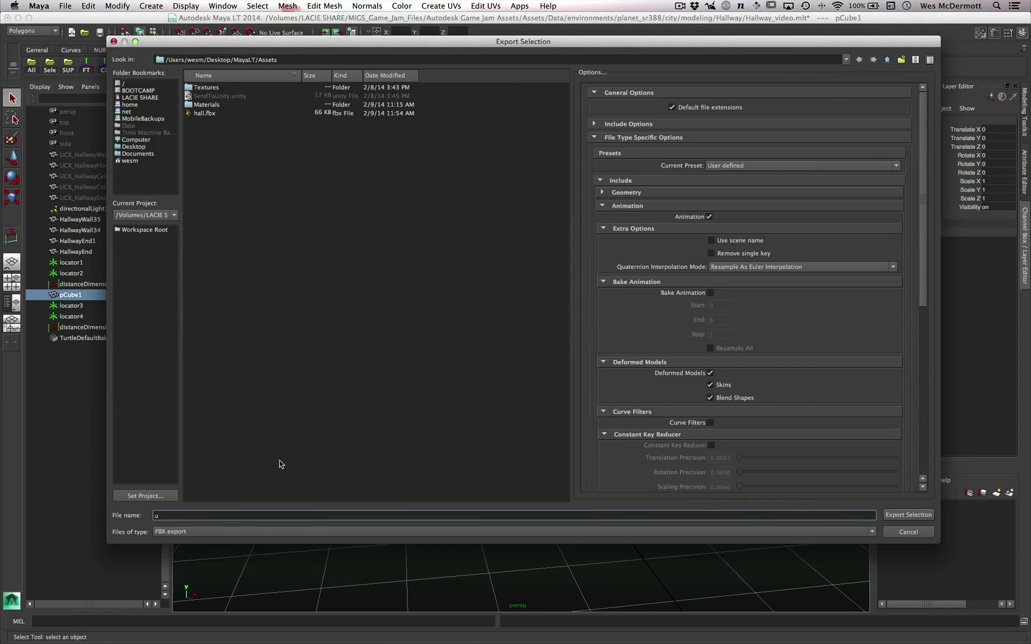
key("BackSpace")
type("wall")
left_click(352, 354)
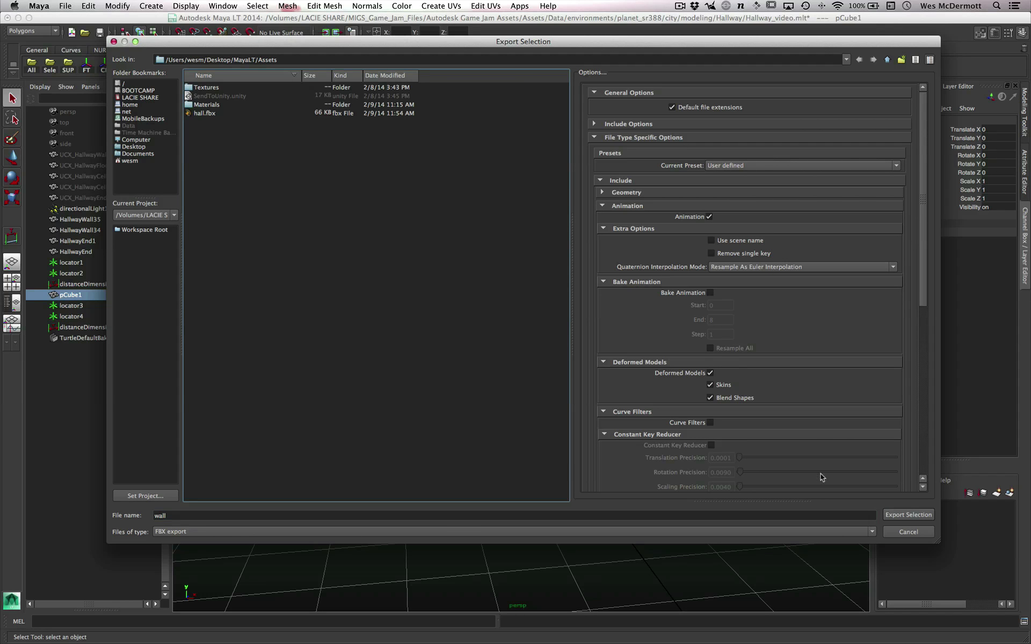
left_click(907, 514)
- Switch to Unity and set the wall model's import scale factor to 1
left_click_drag(694, 358, 598, 409, "alt")
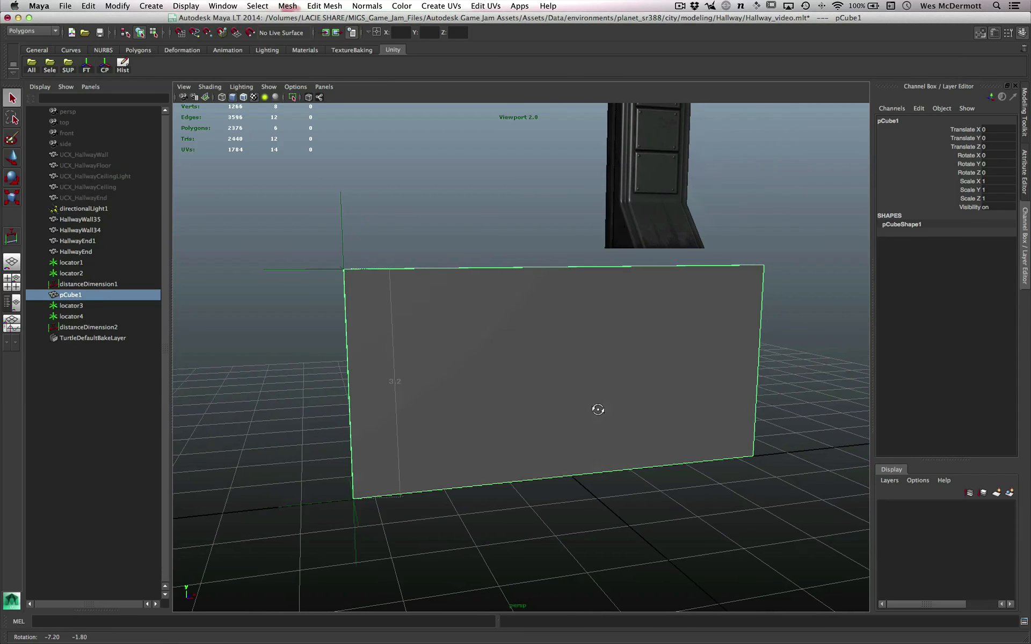
key("super+Tab")
key("super+Tab")
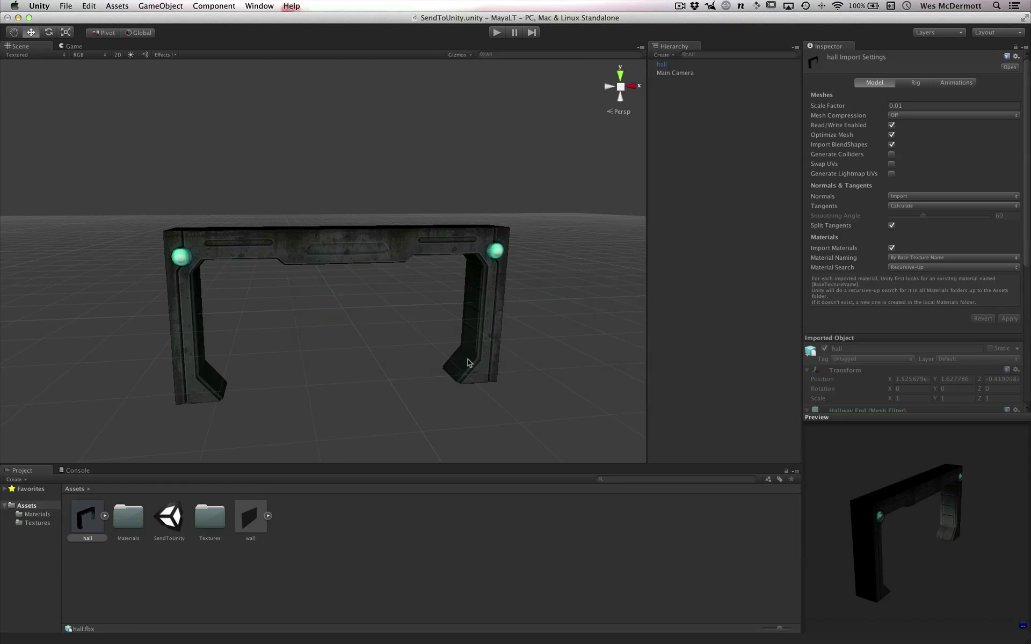
left_click(258, 507)
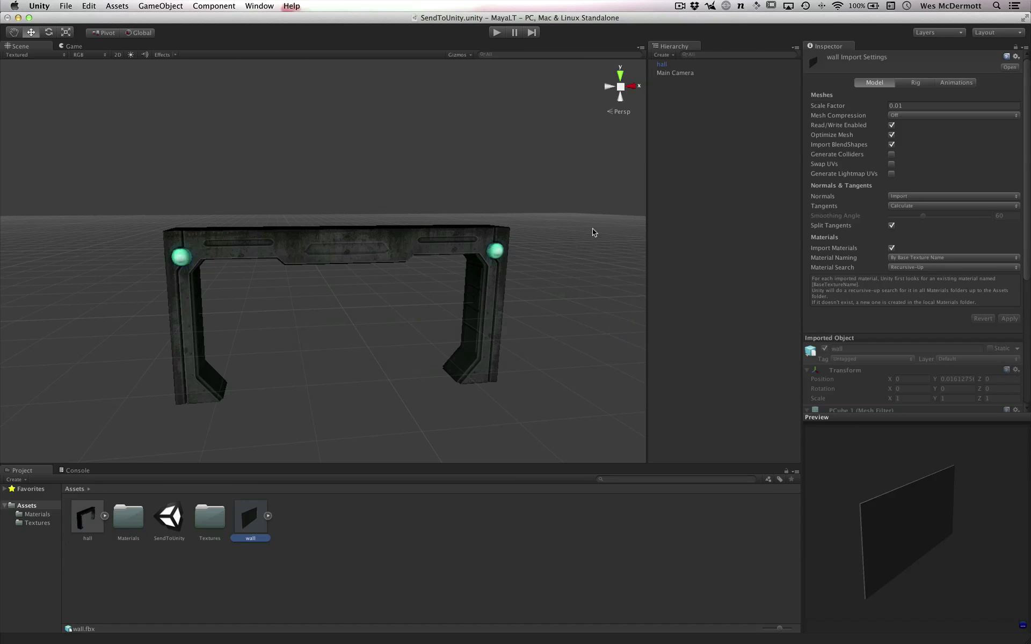
left_click_drag(923, 557, 914, 566)
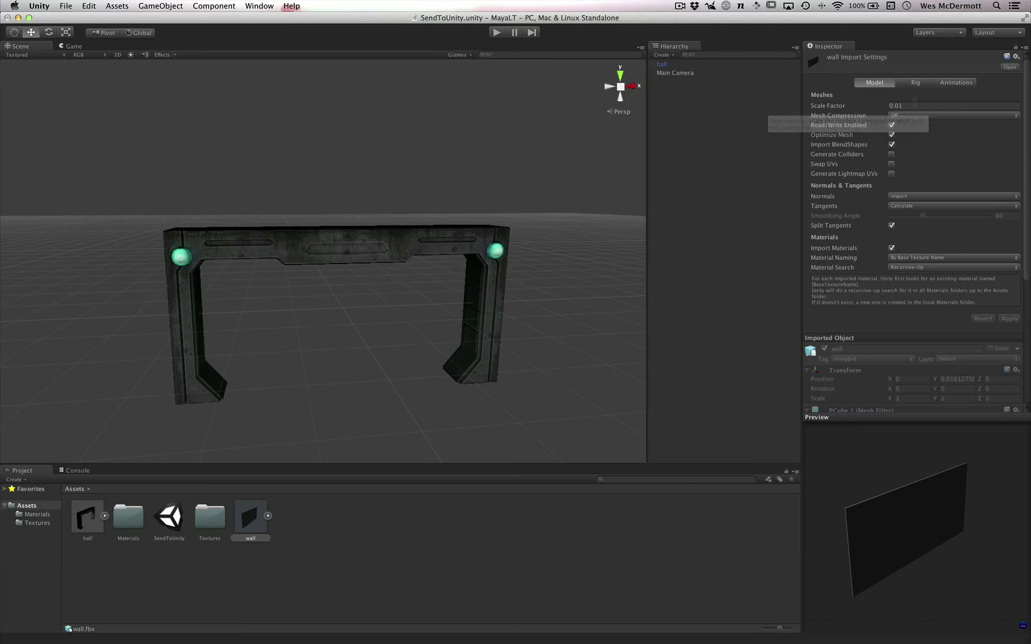
right_click_drag(476, 355, 483, 352, "alt")
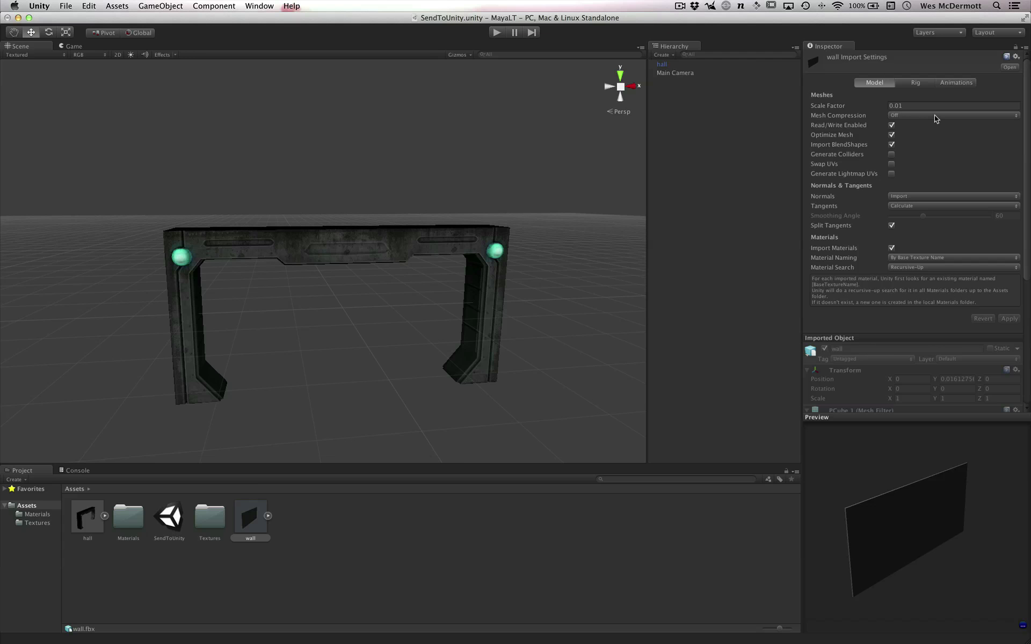
left_click(921, 106)
type("1")
- Add the wall model to the scene and move it beside the hall arch, to about X 6.76 and Y 0.03
left_click_drag(259, 501, 701, 185)
scroll(357, 288, "down", 3)
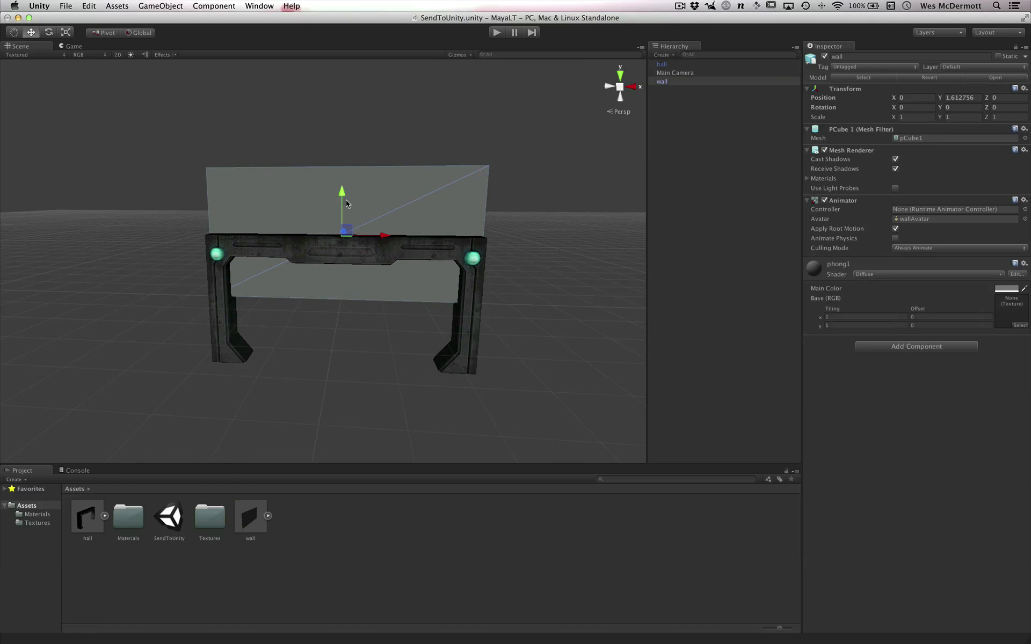
left_click_drag(346, 203, 344, 263)
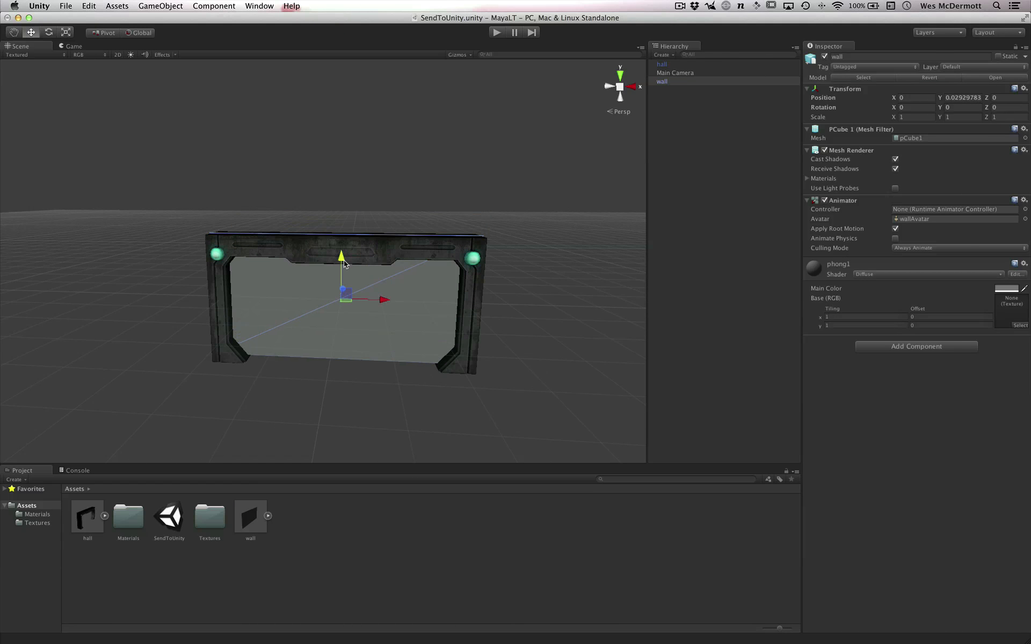
left_click_drag(383, 302, 651, 315)
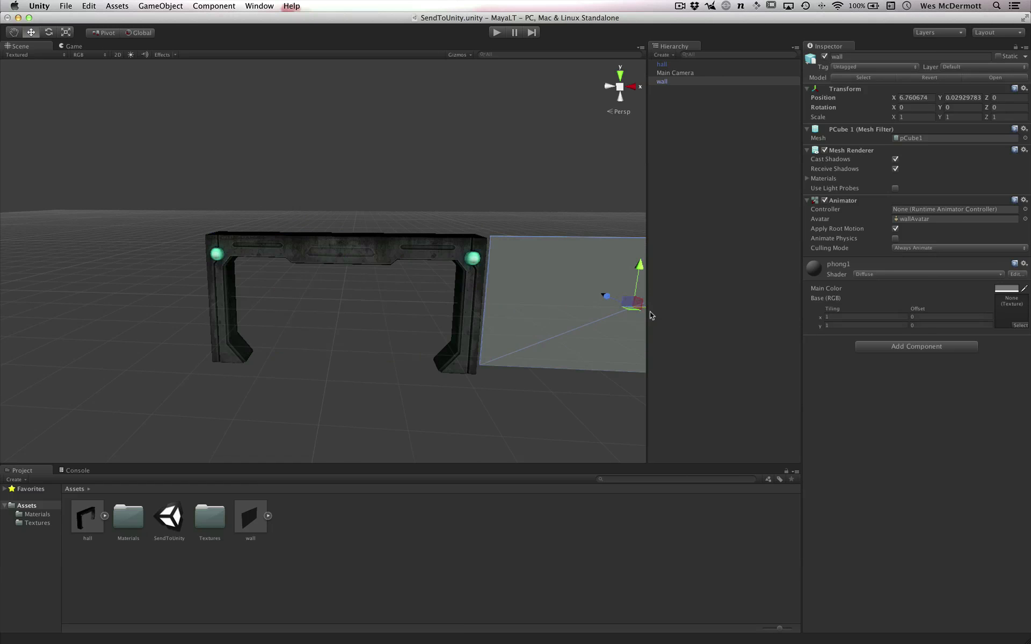
- Switch back to Maya LT and select the HallwayWall34 mesh beside the hallway arch
key("super+Tab")
scroll(601, 331, "down", 5)
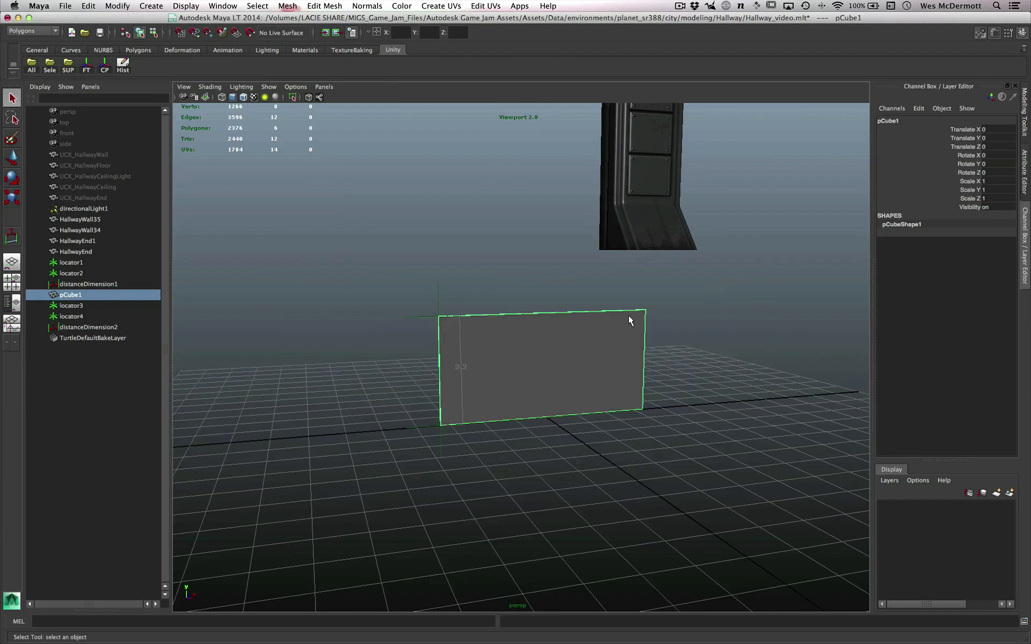
right_click_drag(539, 287, 478, 277, "alt")
middle_click_drag(623, 302, 403, 401, "alt")
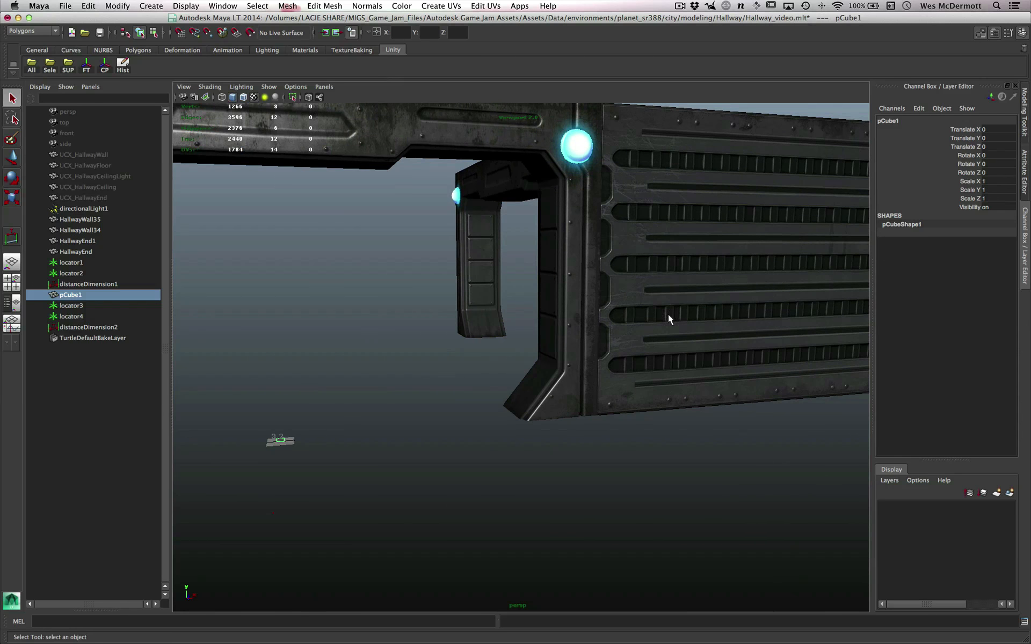
middle_click_drag(708, 357, 520, 380, "alt")
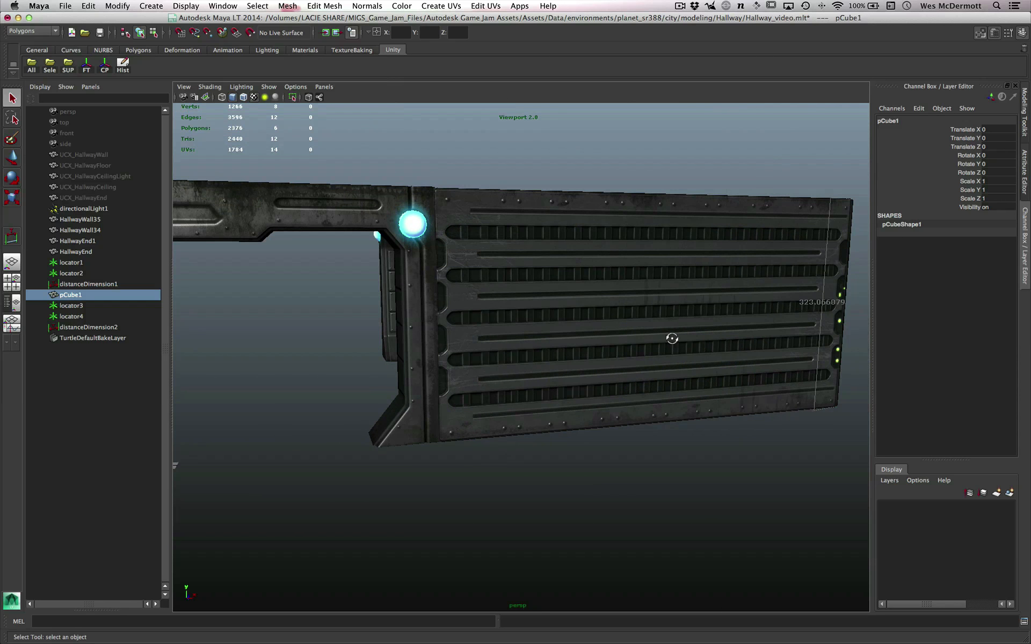
left_click_drag(672, 338, 632, 294, "alt")
left_click_drag(698, 250, 597, 294, "alt")
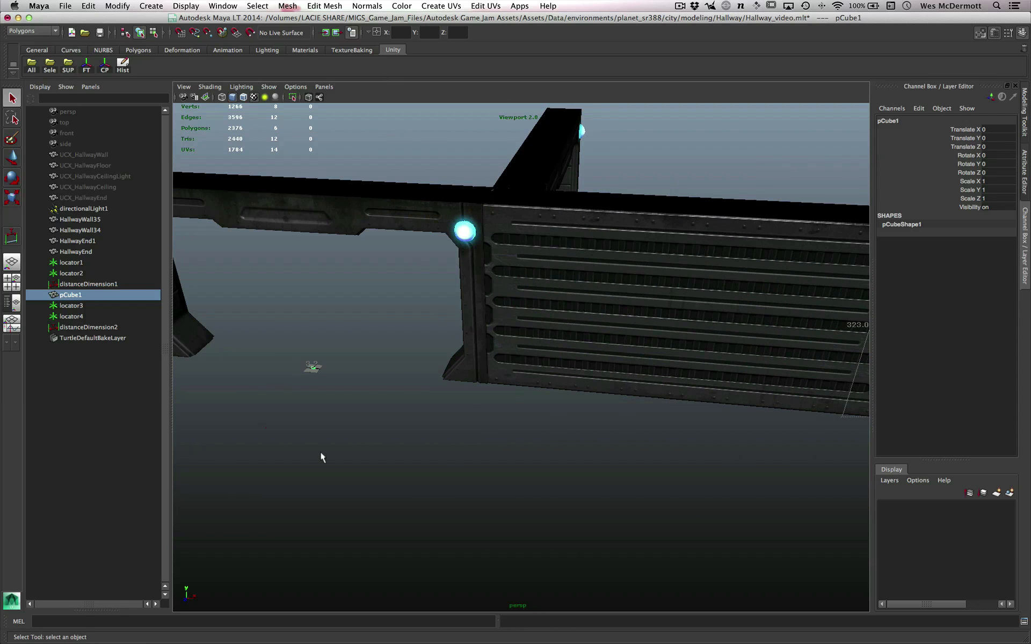
left_click(628, 254)
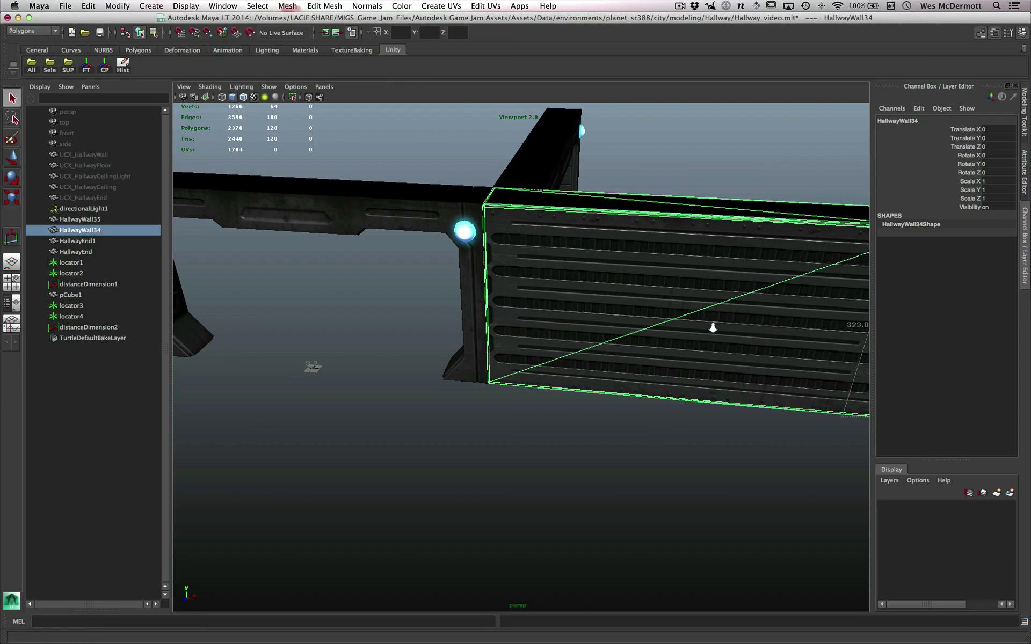
- Export the selected hallway wall as an FBX file named wall_2 into the same Assets folder
left_click_drag(712, 327, 602, 319, "alt")
left_click(573, 350)
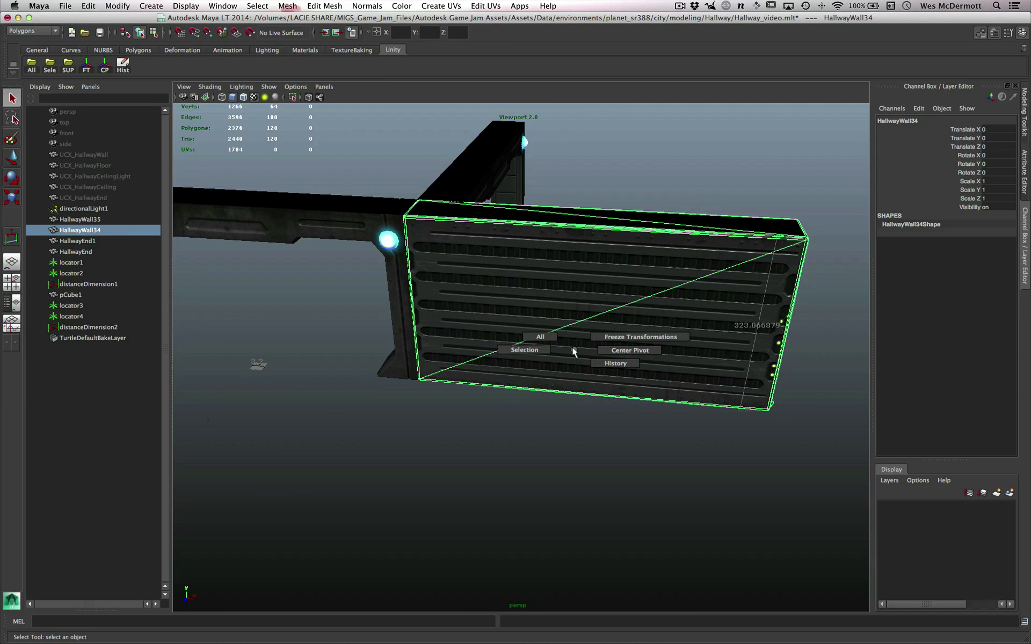
left_click(524, 350)
type("u")
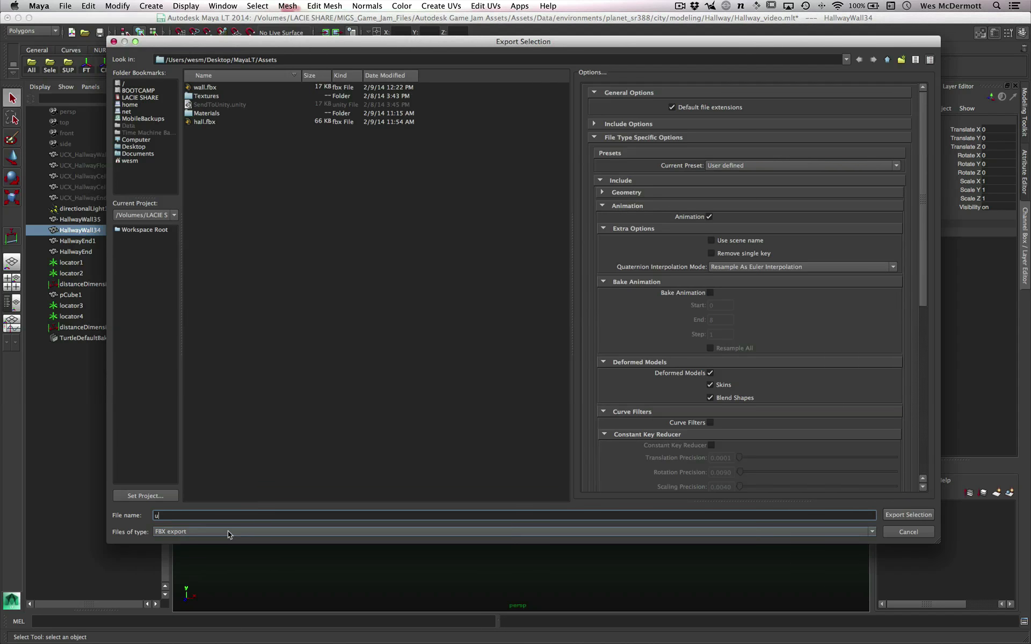
key("BackSpace")
type("wall")
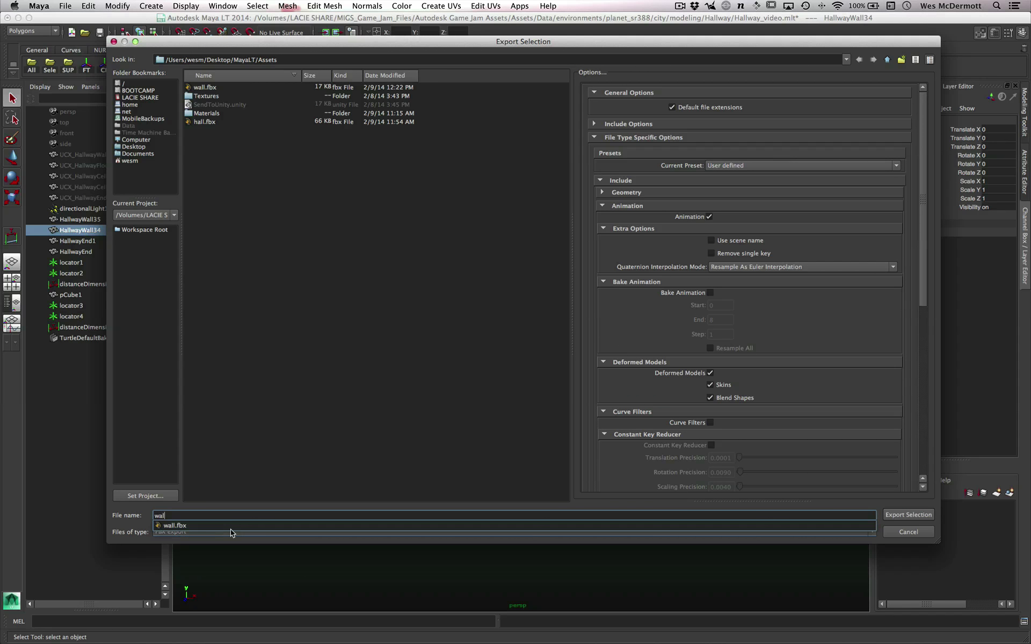
type("_")
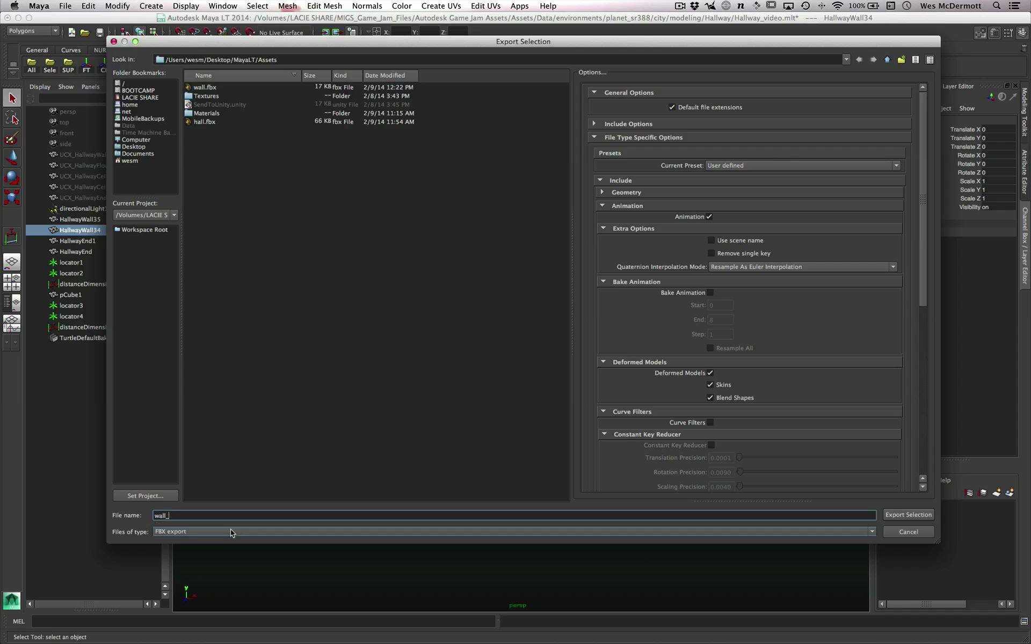
type("2")
left_click(909, 515)
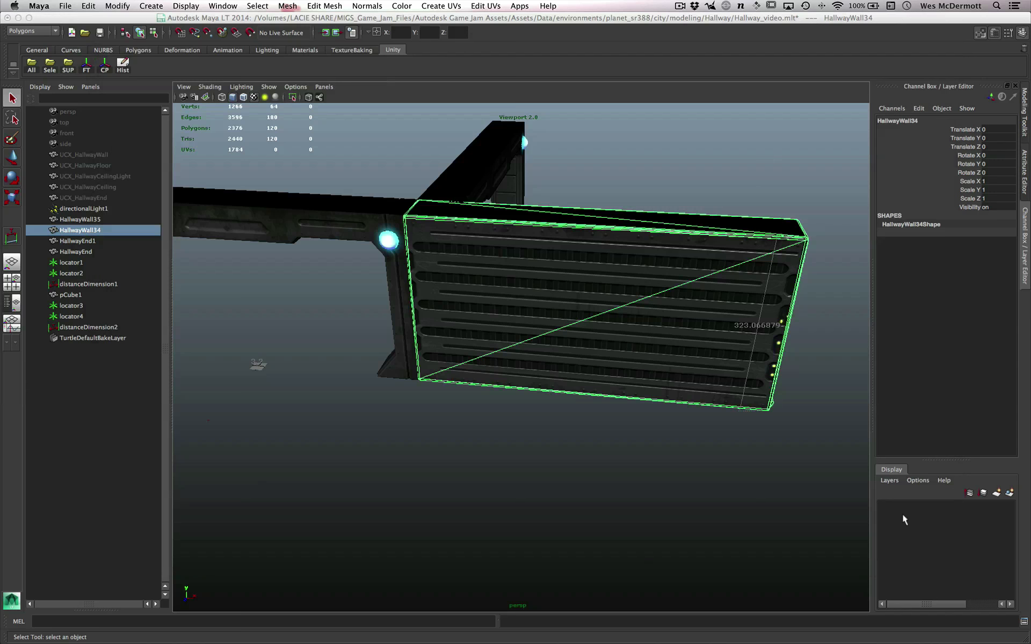
- Switch to Unity and add the wall_2 model to the scene at Y position 0
key("super+Tab")
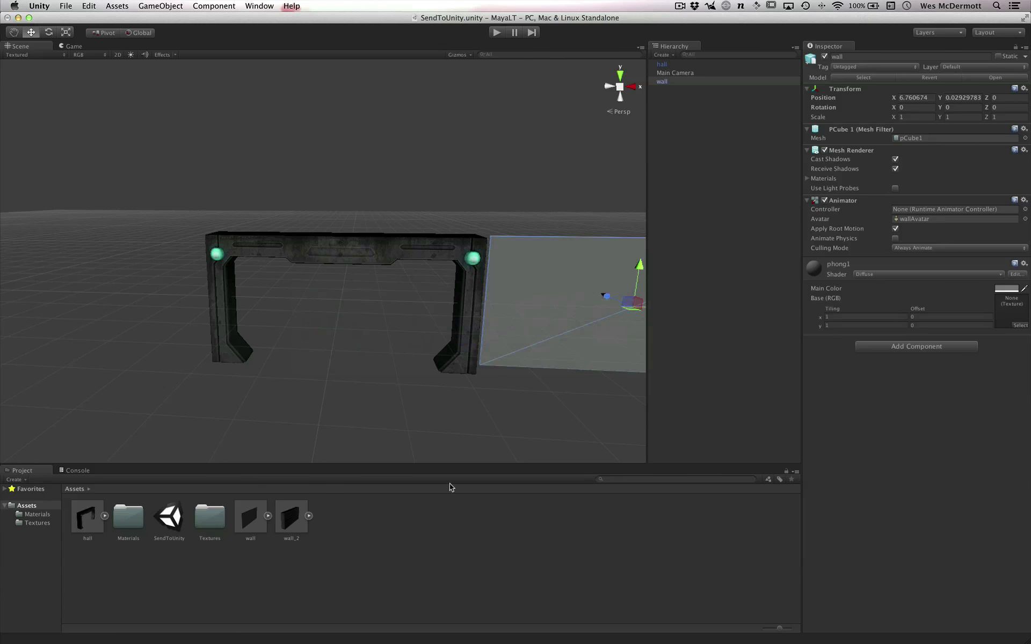
left_click(291, 514)
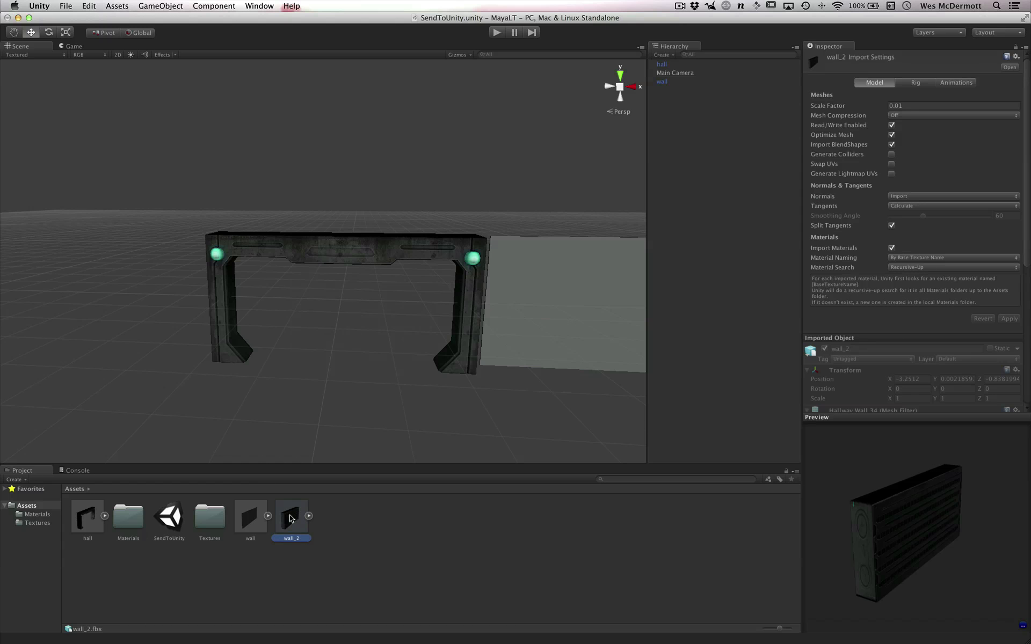
left_click_drag(289, 515, 693, 215)
left_click_drag(545, 293, 405, 267, "alt")
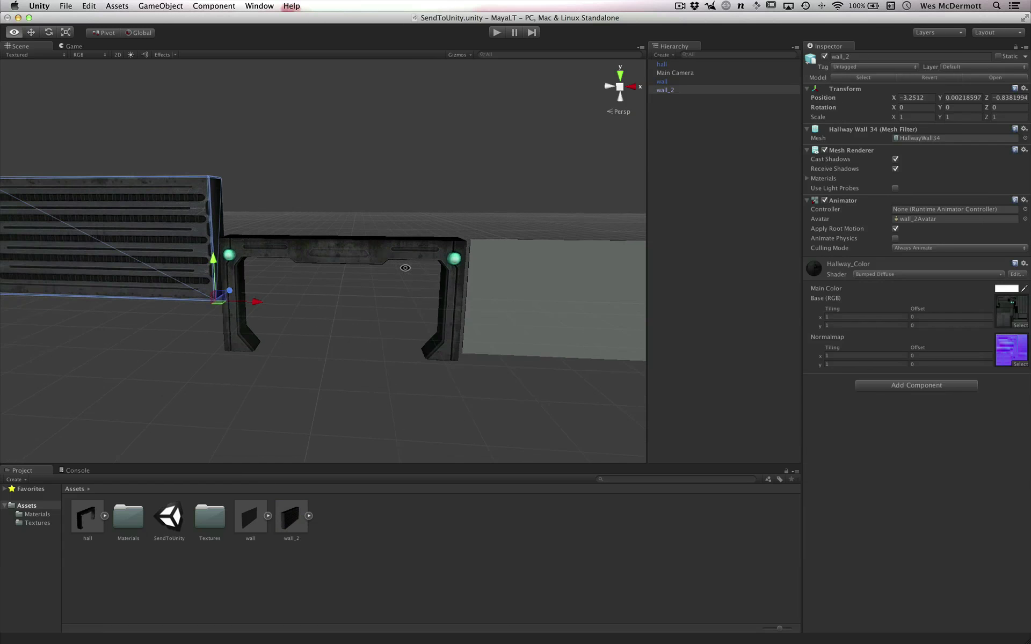
left_click_drag(257, 309, 306, 299, "alt")
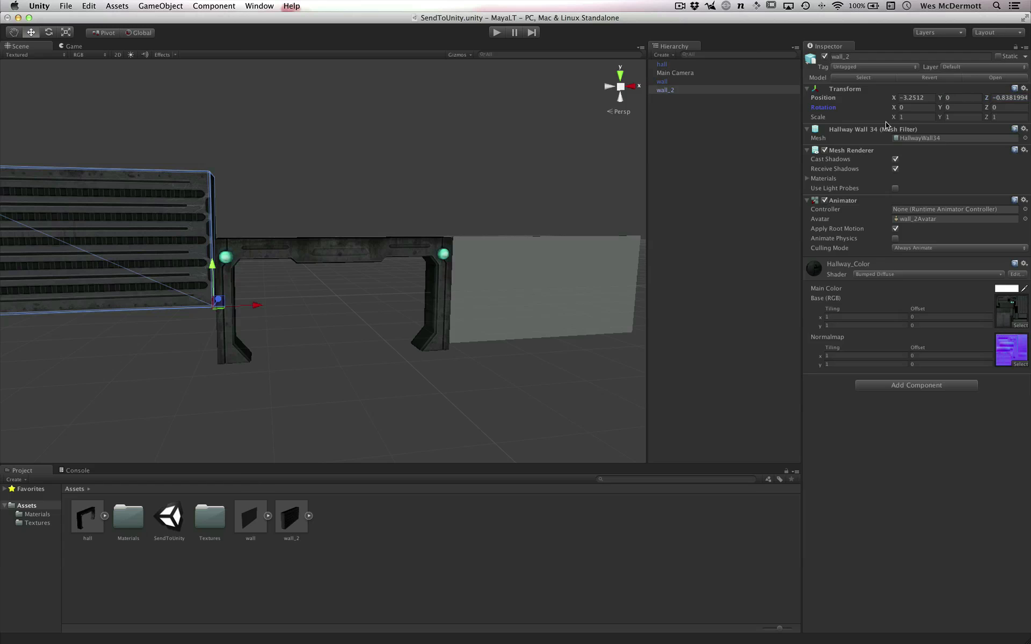
left_click(738, 110)
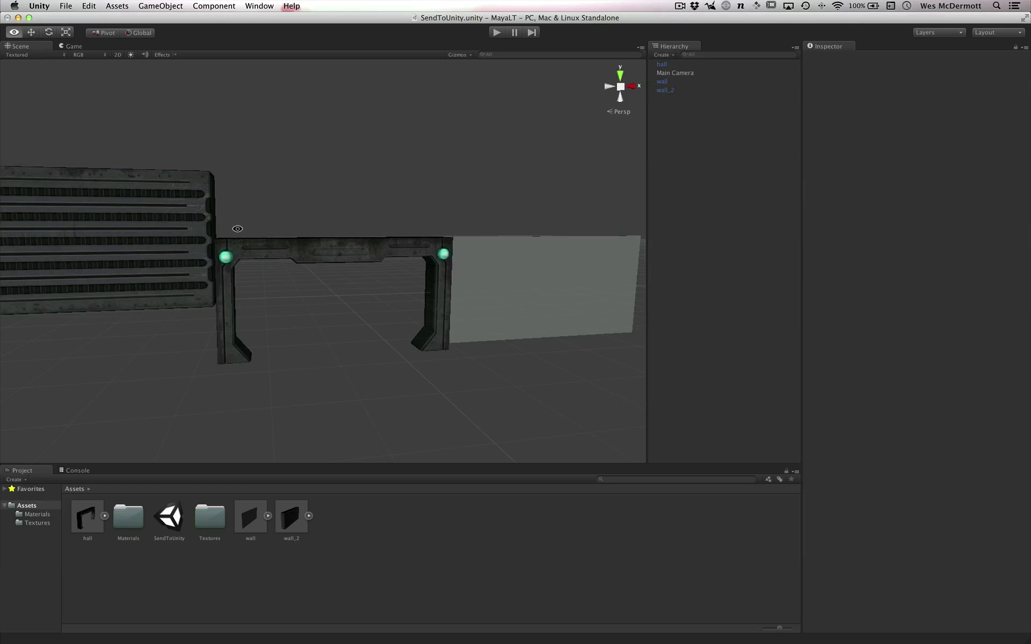
- Move wall_2 down against the free side of the hall arch, to about X -3.22, Y -1.61, Z -1.22
left_click_drag(237, 229, 202, 228, "alt")
middle_click_drag(245, 319, 492, 249, "alt")
left_click_drag(391, 218, 349, 316, "alt")
left_click(357, 231)
mouse_move(418, 358)
left_mouse_down("alt")
mouse_move(395, 369)
mouse_move(418, 343)
left_mouse_up("alt")
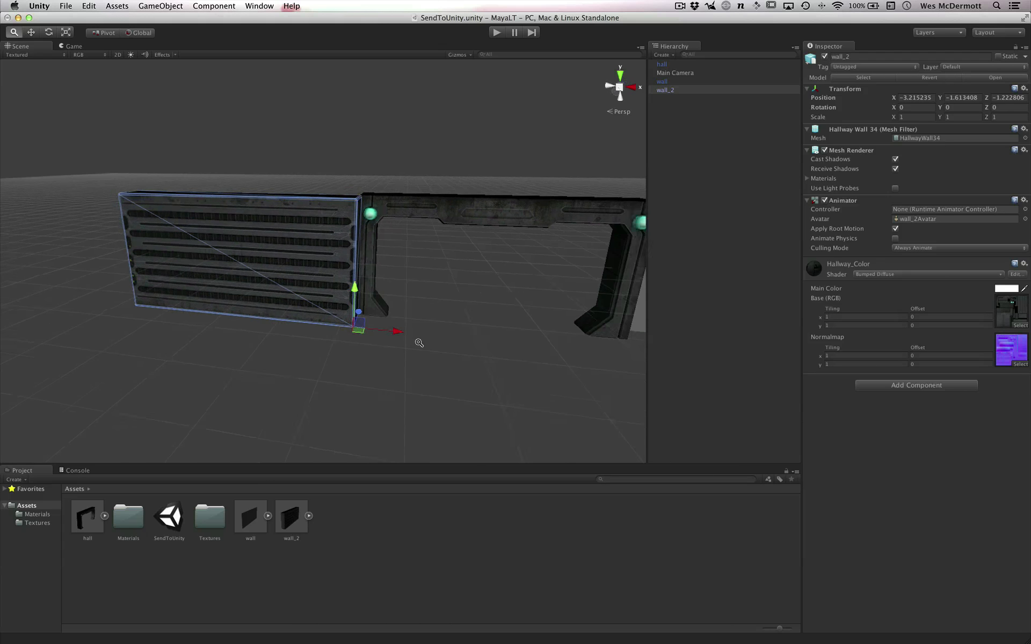
- Move the plain wall along X past the far end of wall_2, to about X -12.85
scroll(452, 325, "down", 5)
left_click(558, 305)
scroll(589, 316, "down", 2)
middle_click_drag(548, 309, 436, 303, "alt")
left_click_drag(539, 270, 32, 264)
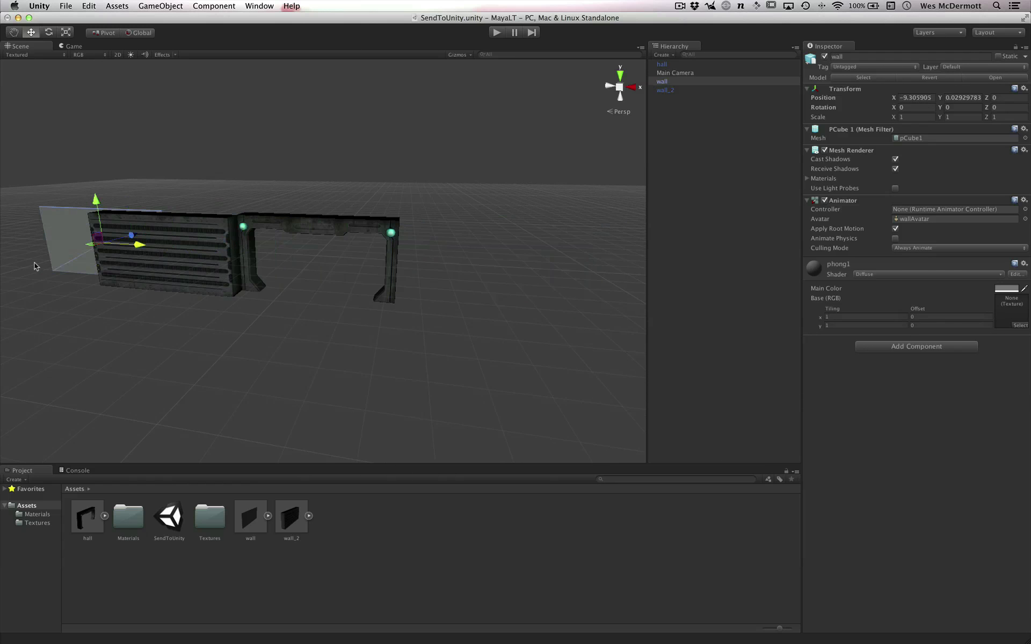
- Vertex-snap the plain wall's lower corner to the adjacent corner of wall_2, at about X -12.93, Y -0.01, Z -1.22
left_click_drag(163, 310, 503, 291, "alt")
key("f")
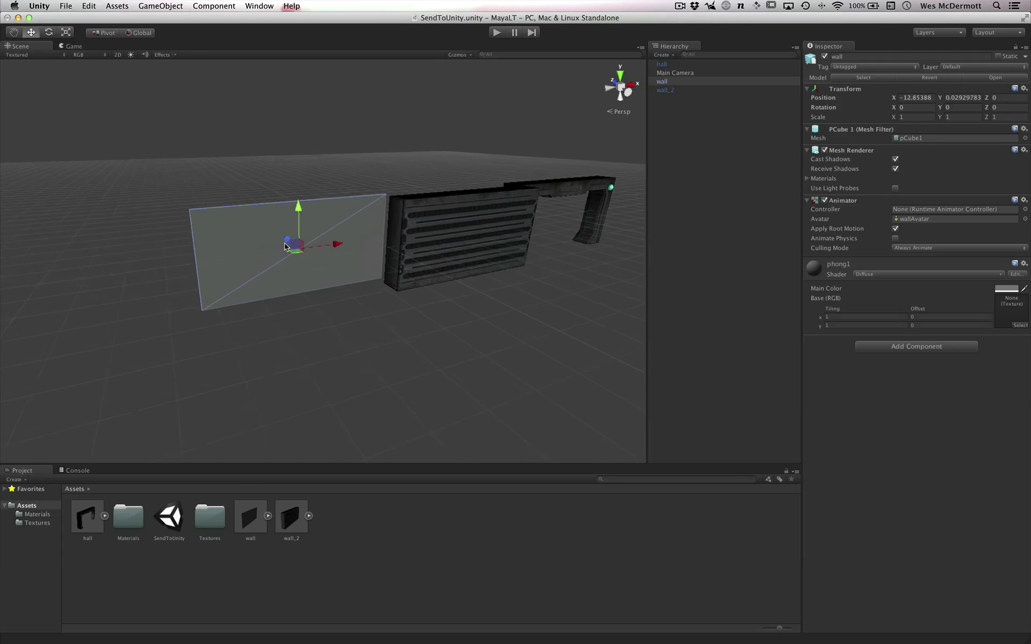
right_click_drag(394, 324, 492, 325, "alt")
key("v")
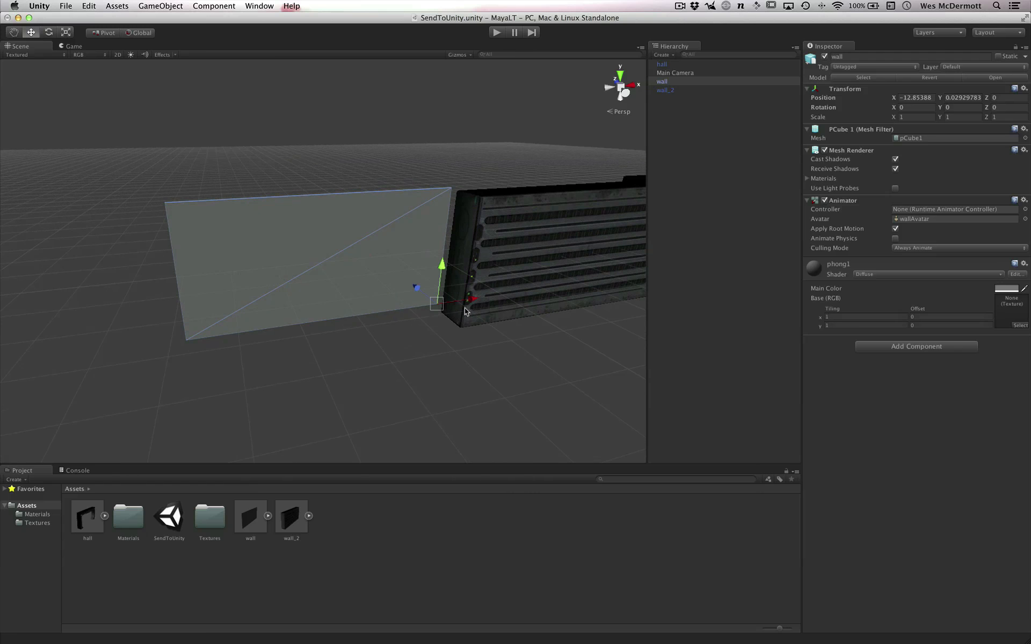
left_click_drag(439, 310, 416, 329)
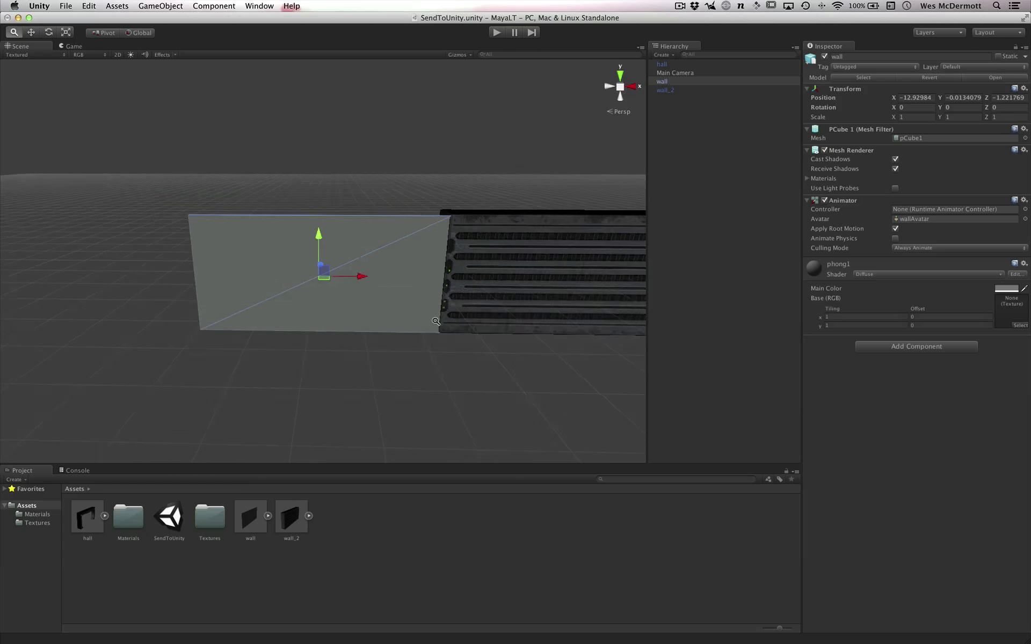
- Compare the heights of the plain wall and wall_2 where they meet, and select wall_2
middle_click_drag(626, 373, 392, 323, "alt")
left_click_drag(393, 322, 444, 375, "alt")
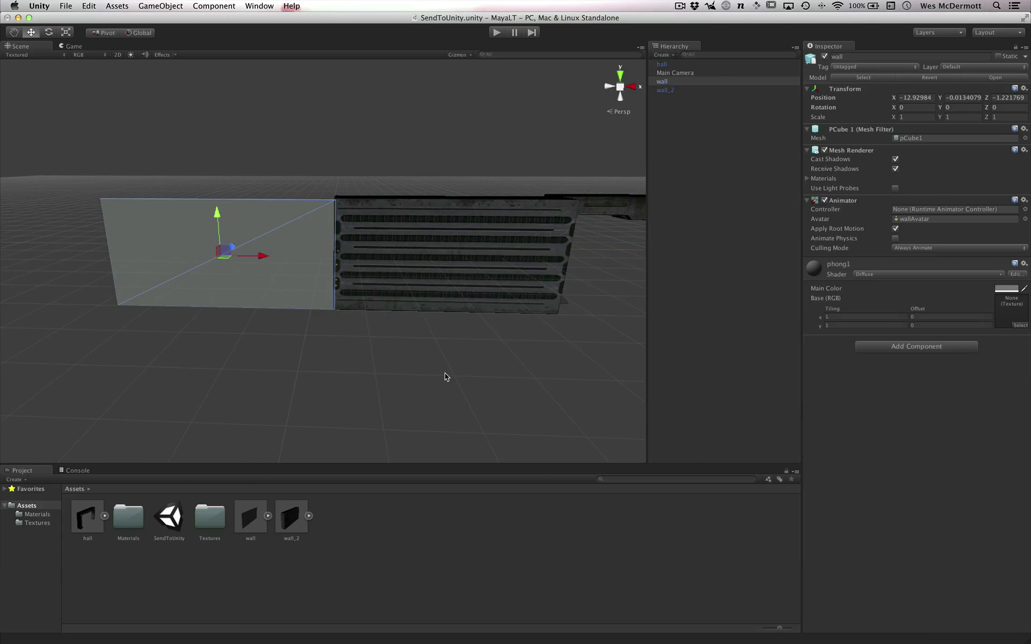
left_click_drag(419, 278, 460, 342, "alt")
left_click(495, 316)
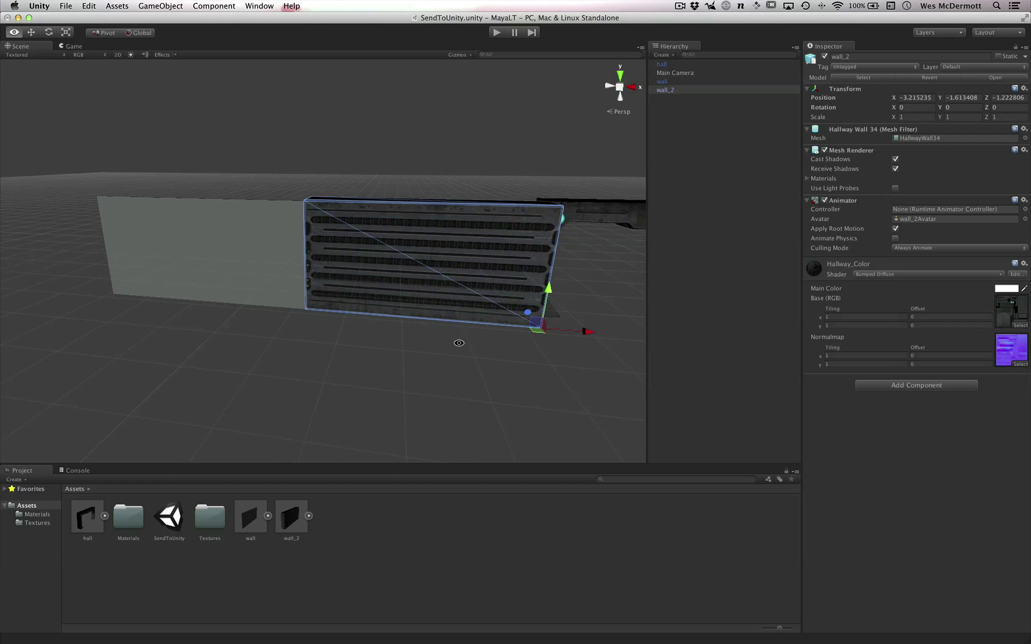
- Switch to Maya LT and examine the HallwayWall34 mesh with its height measurement
key("super+Tab")
left_click_drag(601, 311, 665, 322, "alt")
left_click_drag(640, 357, 674, 353, "alt")
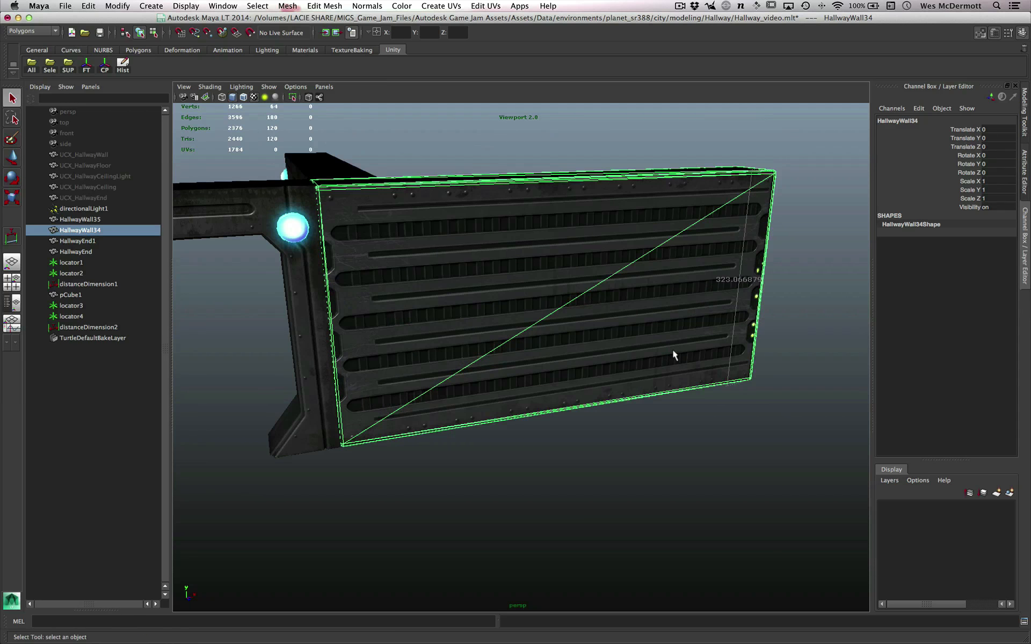
key("super+Tab")
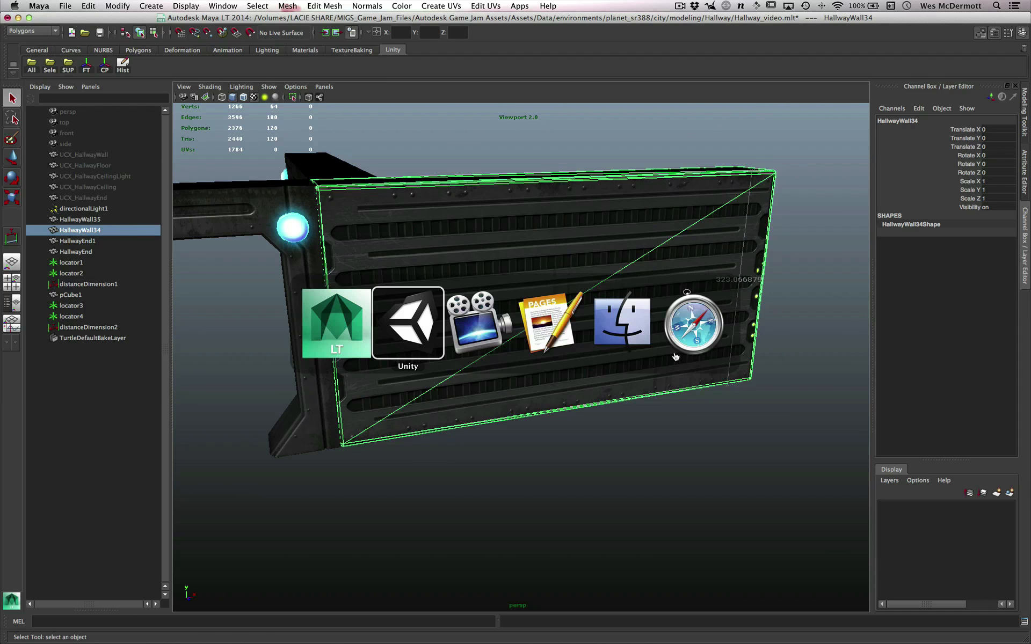
- Select the small pCube1 test wall below the hallway, frame it, and examine its height dimension
middle_click_drag(468, 442, 644, 376, "alt")
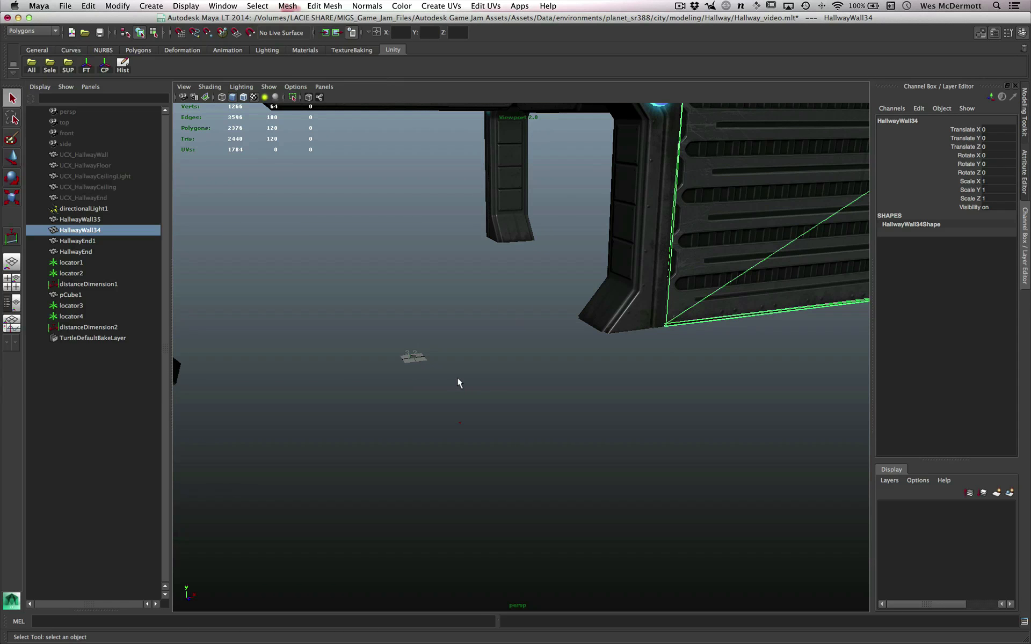
left_click(412, 355)
key("f")
left_click(608, 431)
scroll(582, 431, "down", 3)
scroll(581, 429, "down", 3)
middle_click_drag(580, 429, 444, 327, "alt")
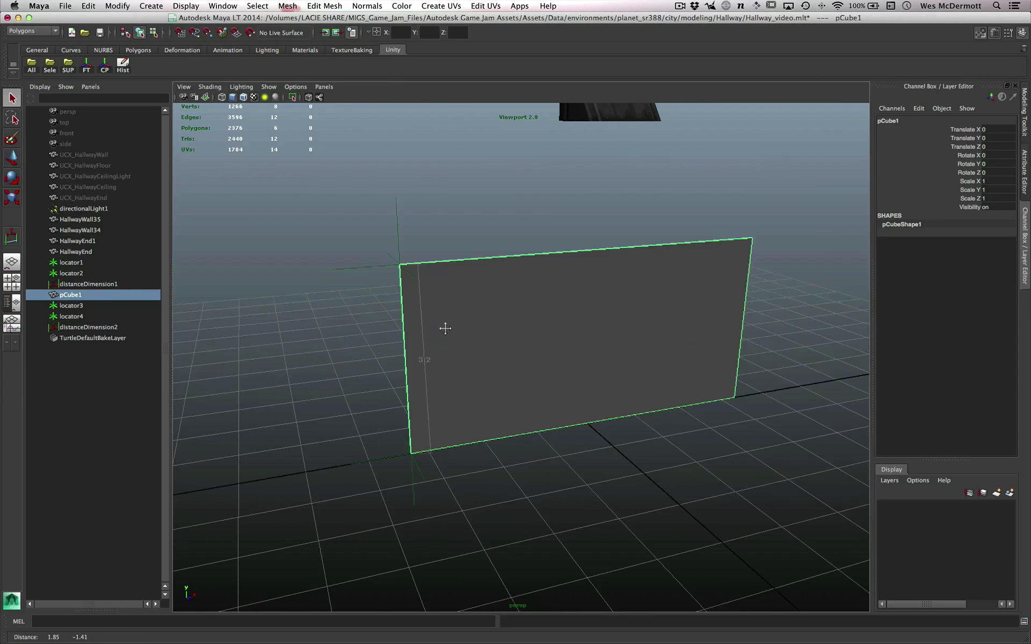
scroll(446, 330, "down", 3)
left_click_drag(462, 357, 472, 343, "alt")
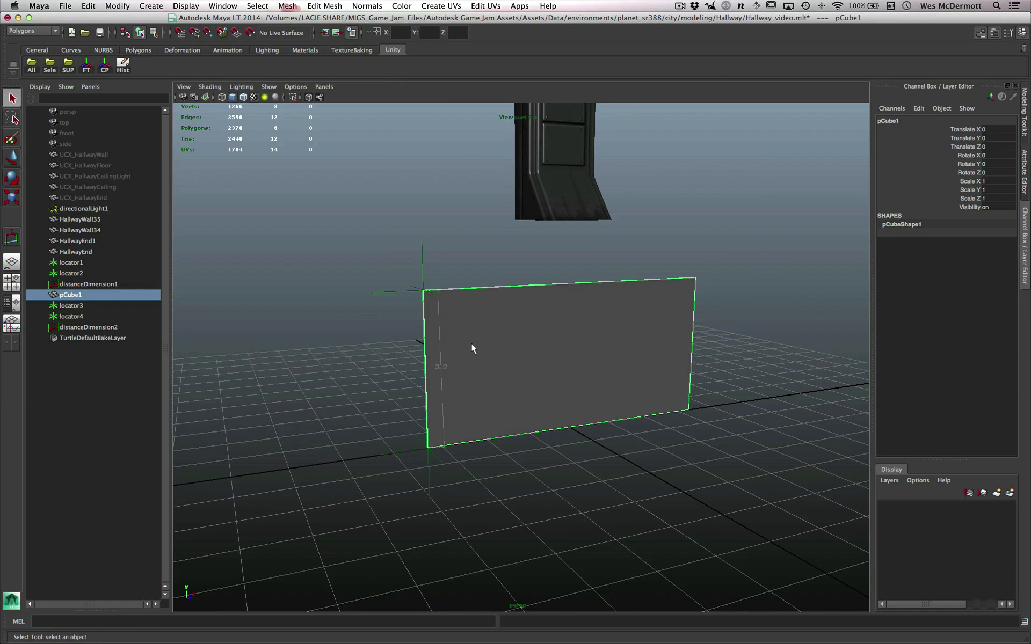
left_click_drag(479, 357, 433, 383, "alt")
left_click_drag(534, 422, 488, 419, "alt")
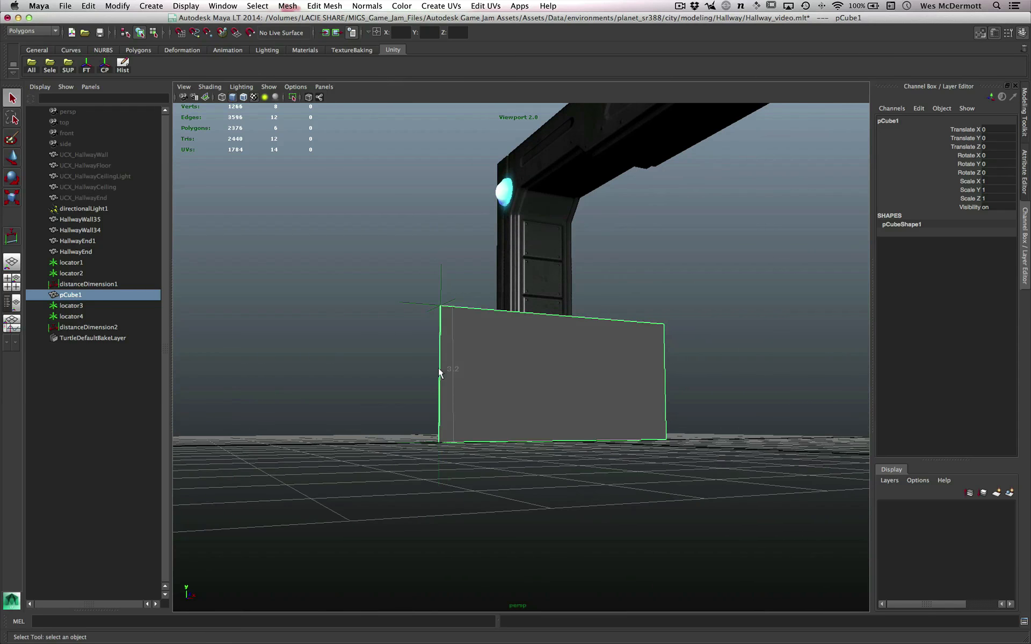
- Compare the size of the pCube1 test wall with the hallway meshes around it
left_click_drag(450, 383, 495, 404, "alt")
right_click_drag(545, 385, 307, 344, "alt")
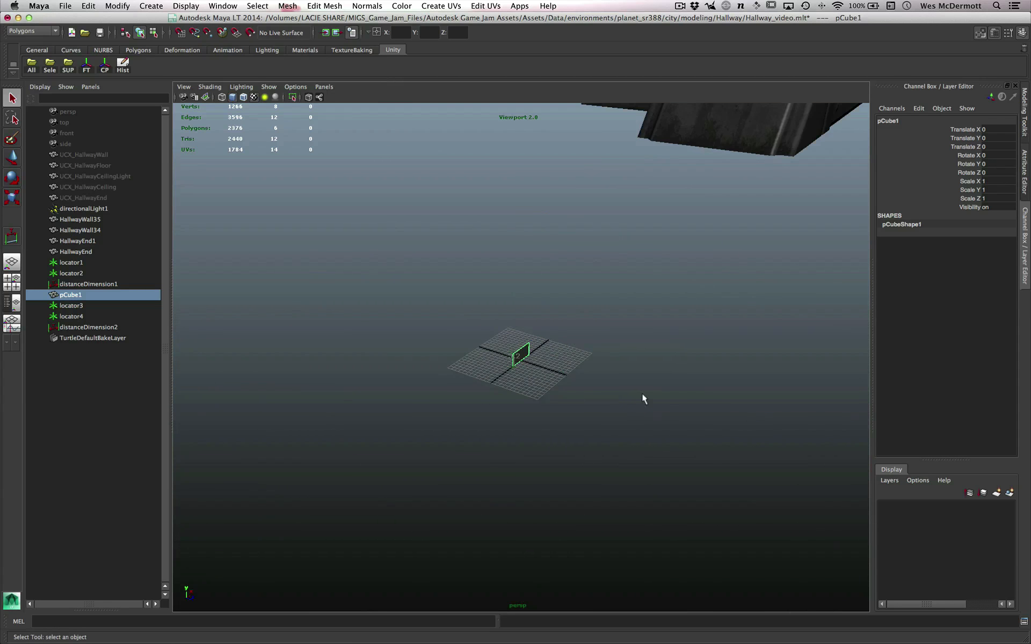
middle_click_drag(644, 398, 596, 437, "alt")
right_click_drag(596, 437, 484, 416, "alt")
left_click_drag(585, 410, 542, 351, "alt")
right_click_drag(542, 352, 370, 328, "alt")
left_click_drag(500, 378, 526, 374, "alt")
right_click_drag(527, 373, 557, 376, "alt")
- Switch to Unity and compare the scale of the plain wall with the adjoining wall_2 and hall arch
key("super+Tab")
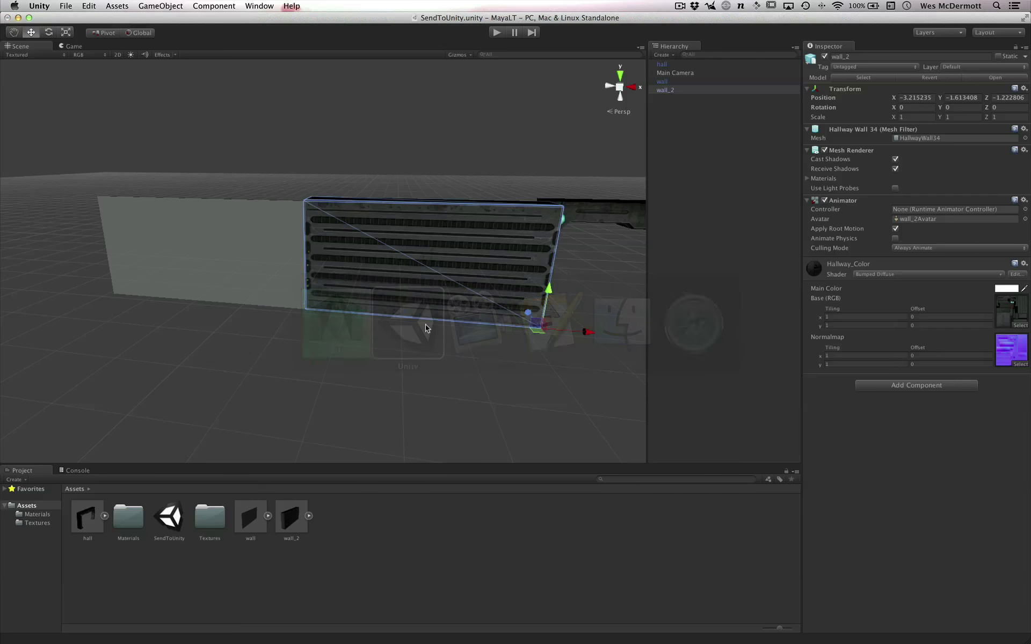
right_click_drag(430, 354, 537, 322, "alt")
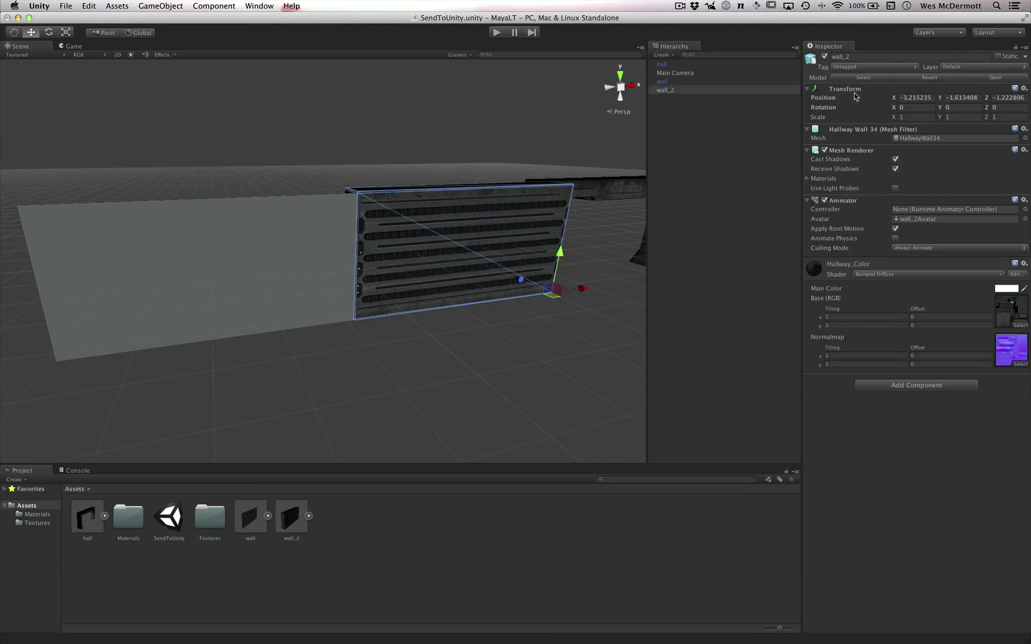
left_click_drag(396, 322, 419, 329, "alt")
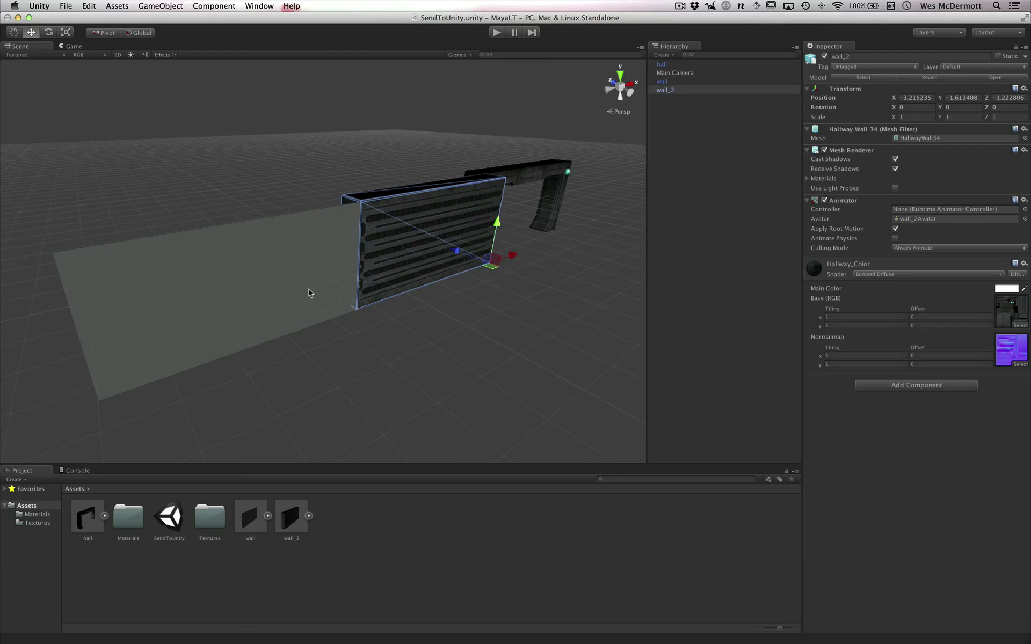
left_click_drag(311, 292, 292, 271, "alt")
left_click(293, 271)
- Switch back to Maya LT and examine the pCube1 test wall against the grid and its height dimension
key("super+Tab")
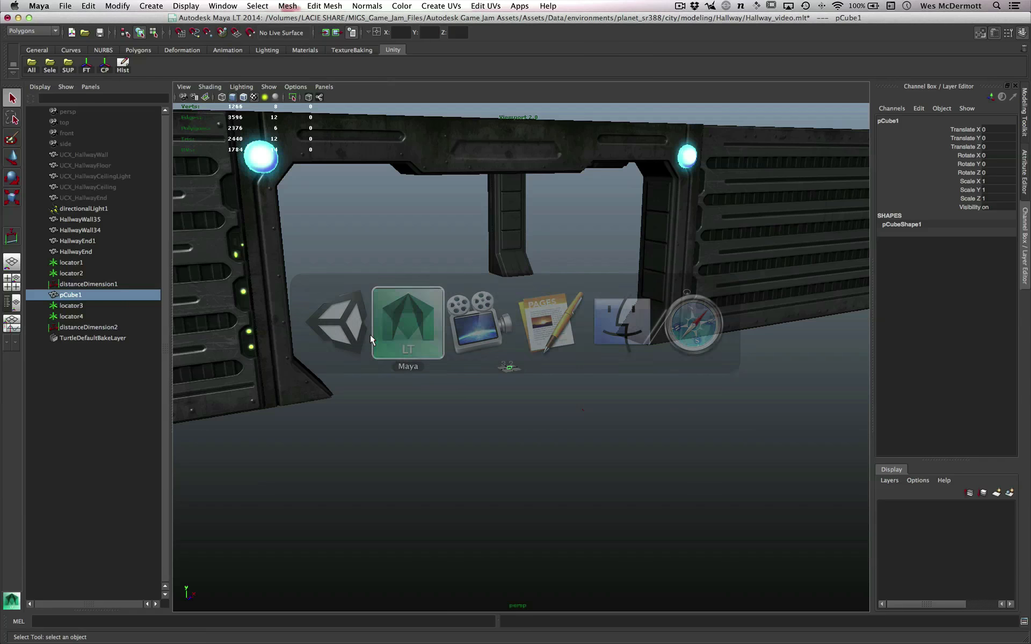
right_click_drag(572, 412, 604, 430, "alt")
right_click_drag(522, 435, 540, 443, "alt")
middle_click_drag(510, 435, 527, 362, "alt")
right_click_drag(529, 371, 575, 420, "alt")
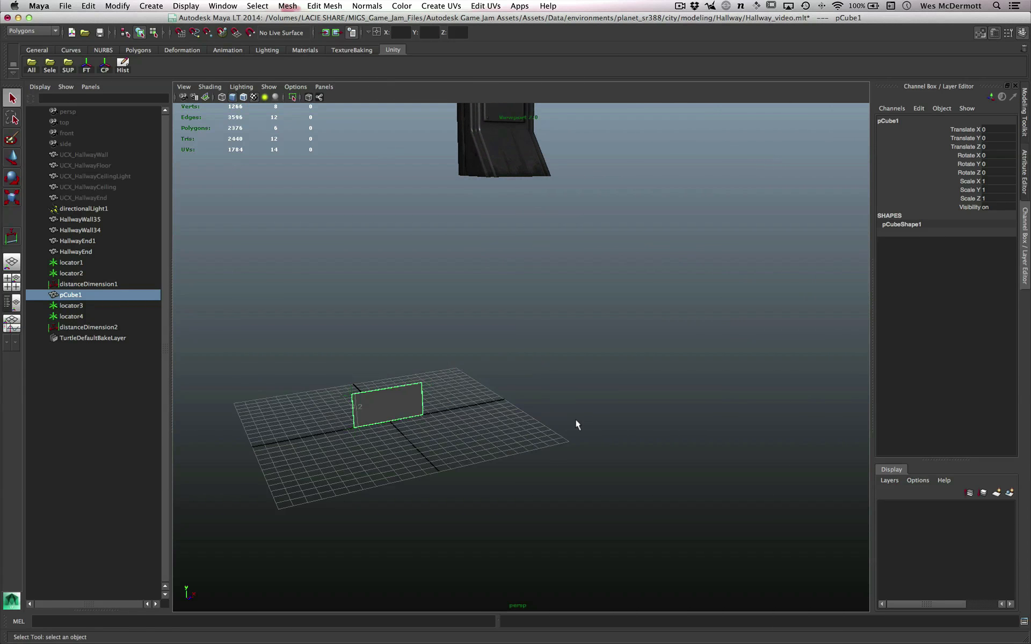
right_click_drag(387, 423, 686, 439, "alt")
left_click_drag(686, 440, 518, 436, "alt")
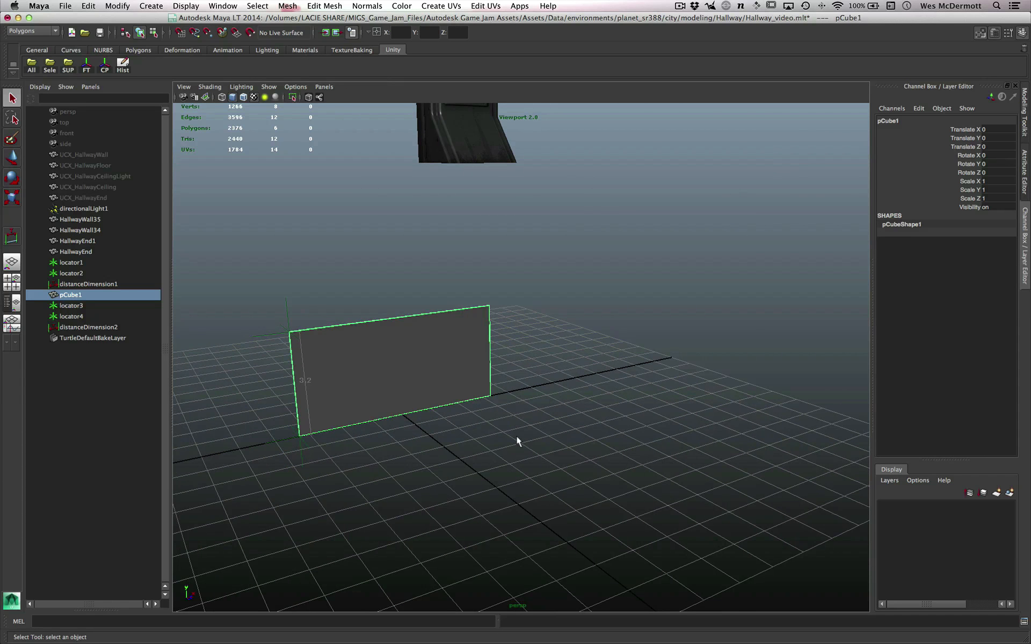